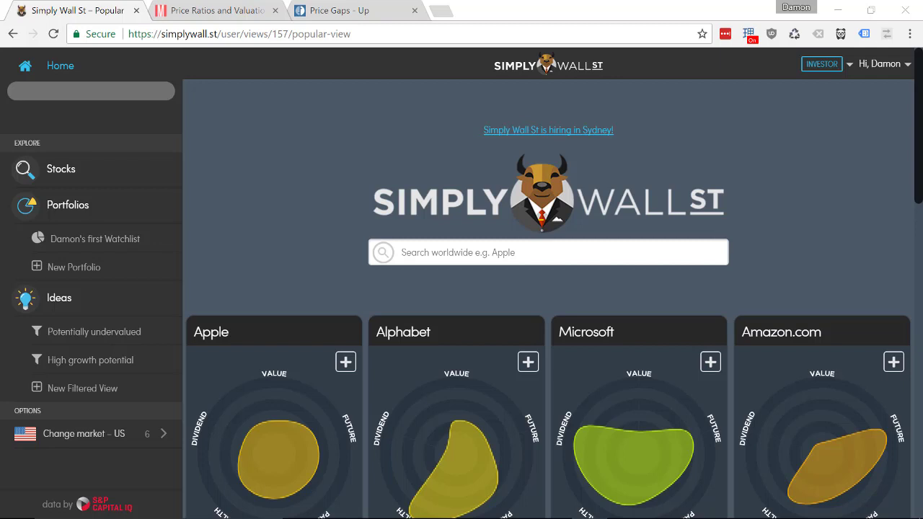
- Switch to Barchart and open the Gap Up & Gap Down list from the stock performance leaders
click(364, 19)
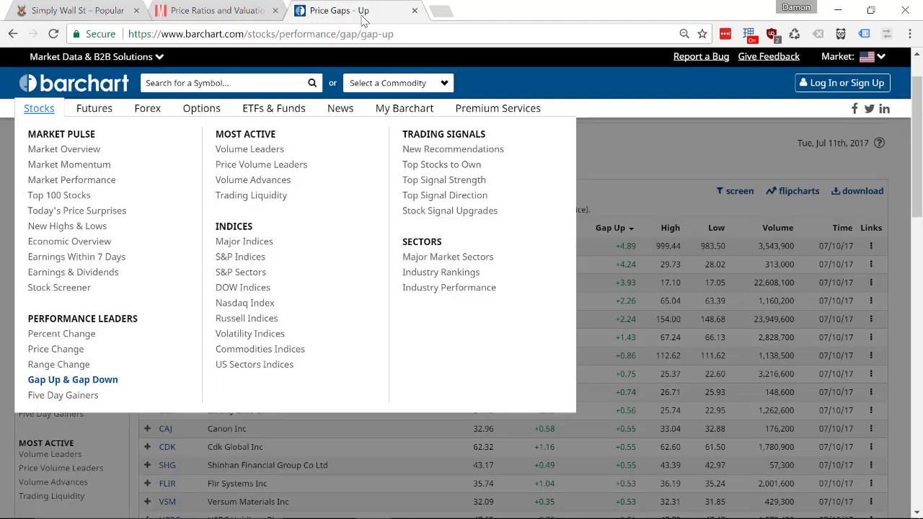
click(677, 162)
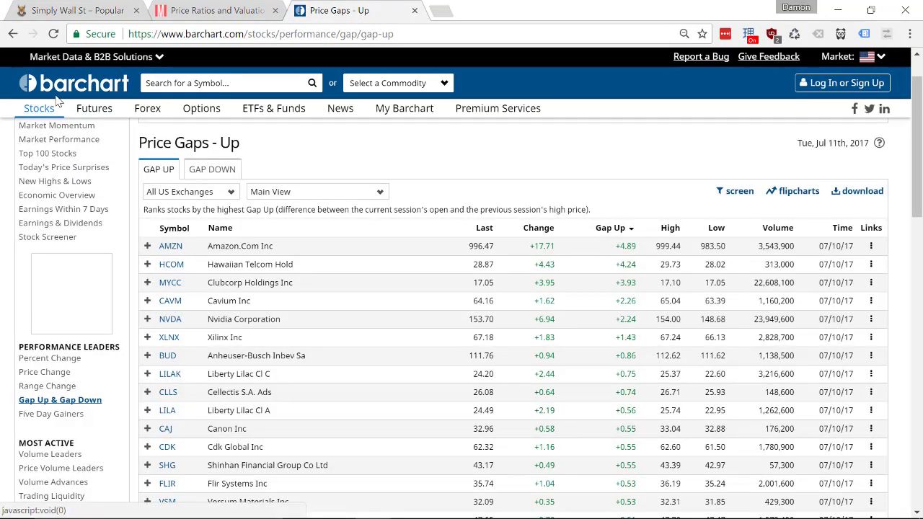
click(39, 110)
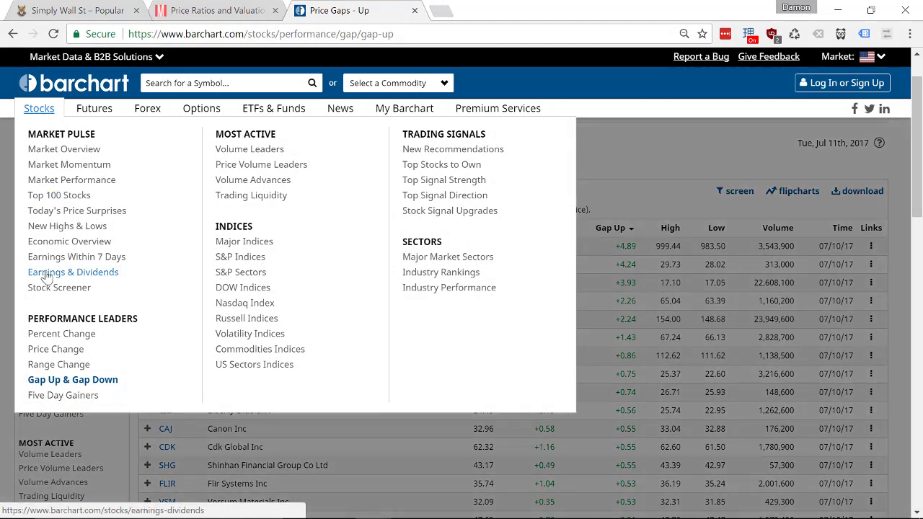
click(103, 383)
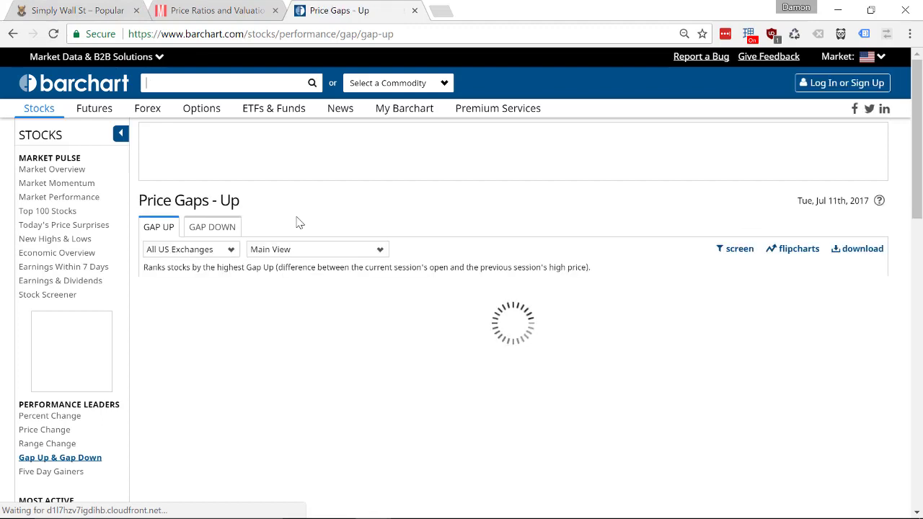
- Review the GOOGL EBITDA-to-EV script and plot in RStudio, and return to Barchart's price gaps list in the browser
click(54, 9)
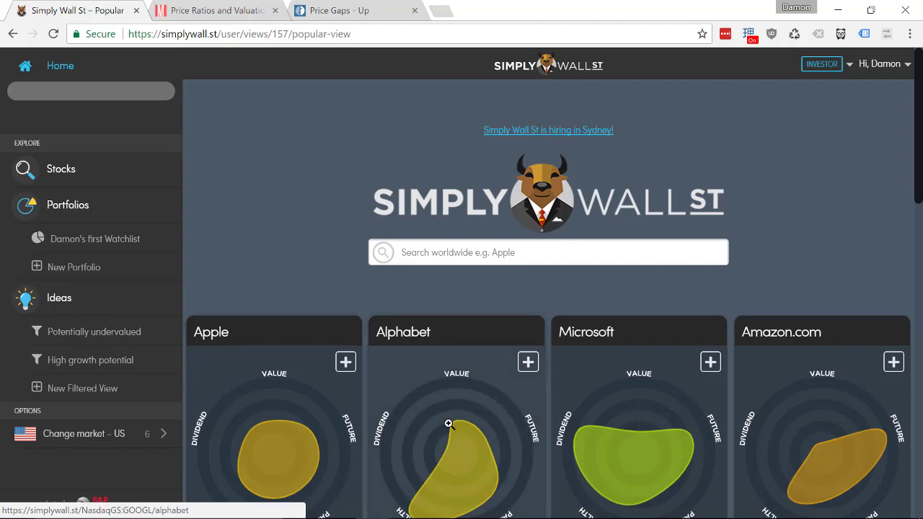
key(alt+Tab)
key(alt+Tab)
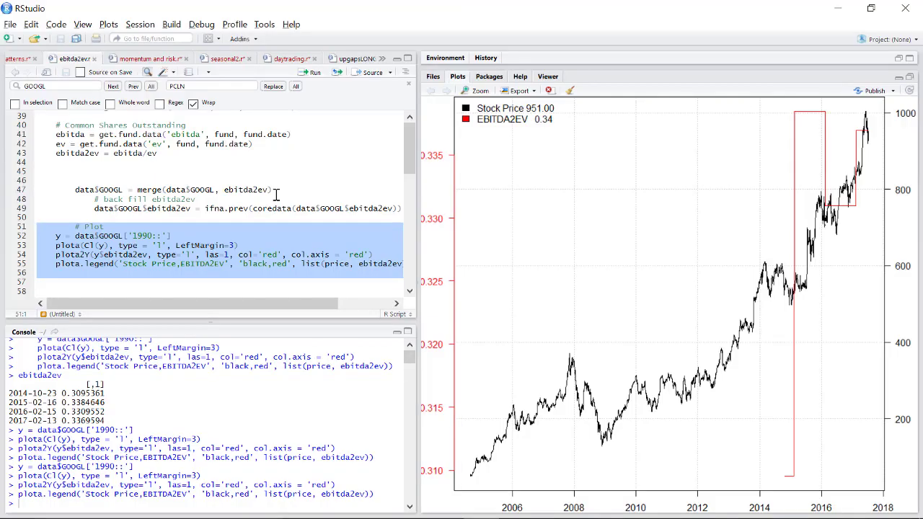
click(275, 191)
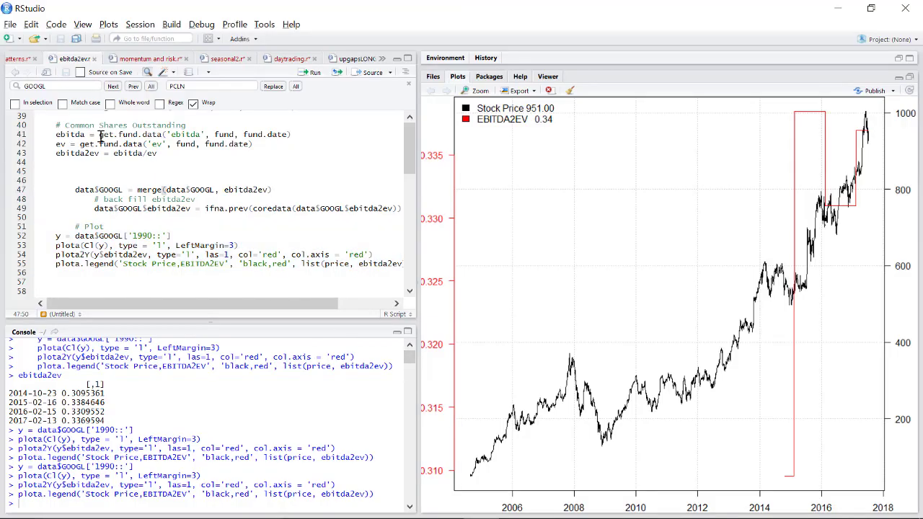
click(262, 285)
click(848, 7)
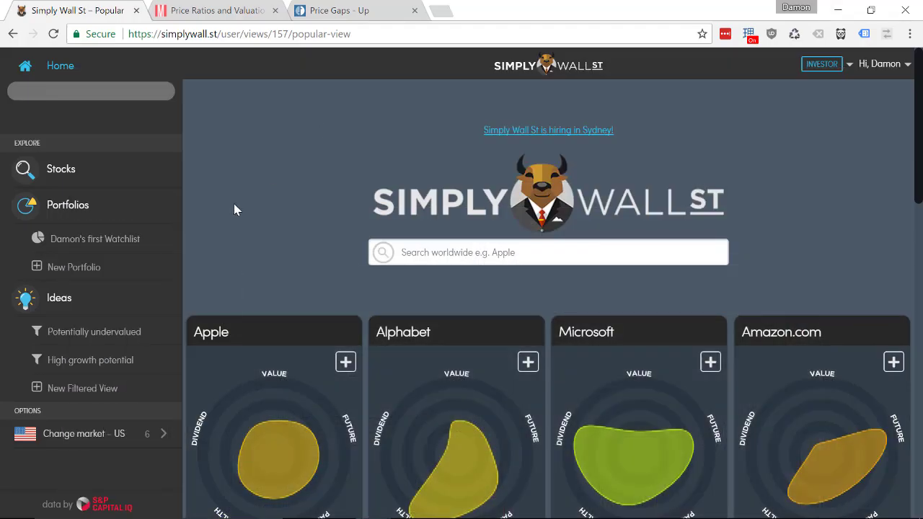
click(305, 9)
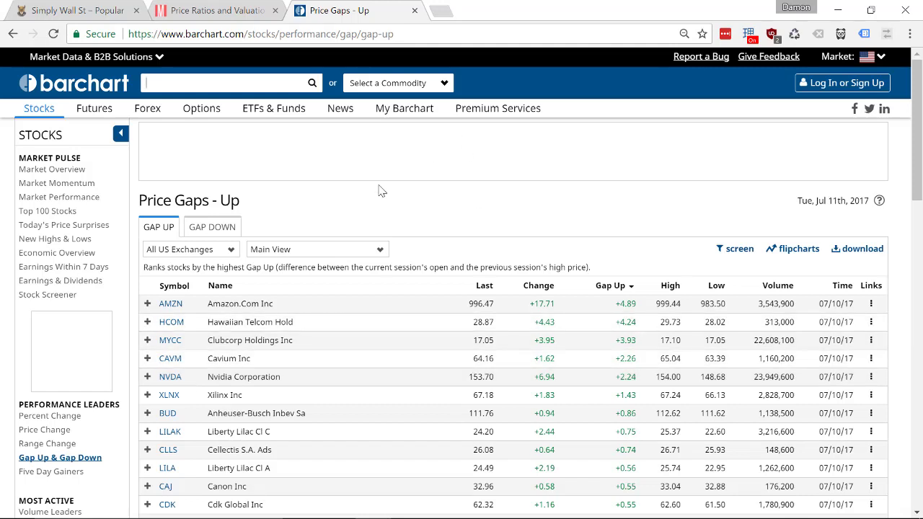
- Start a new filtered view on Simply Wall St and look through its available screening filters
click(99, 8)
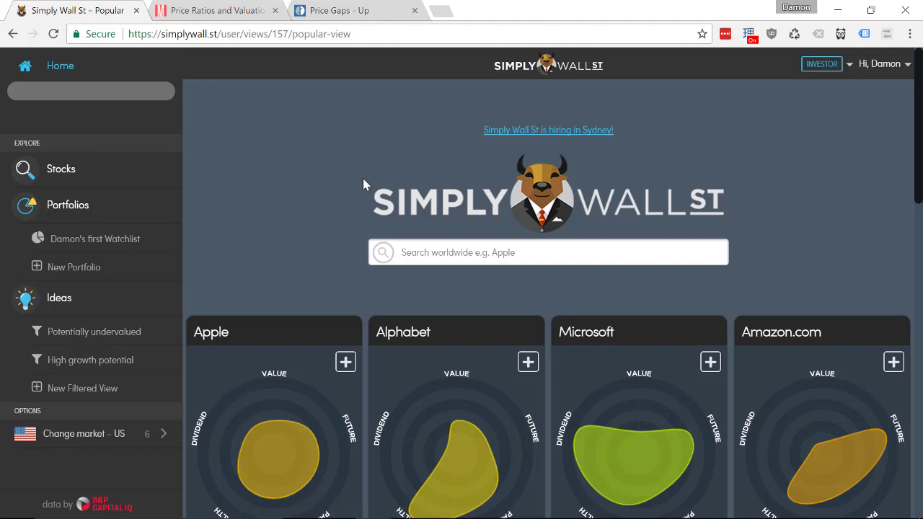
click(76, 395)
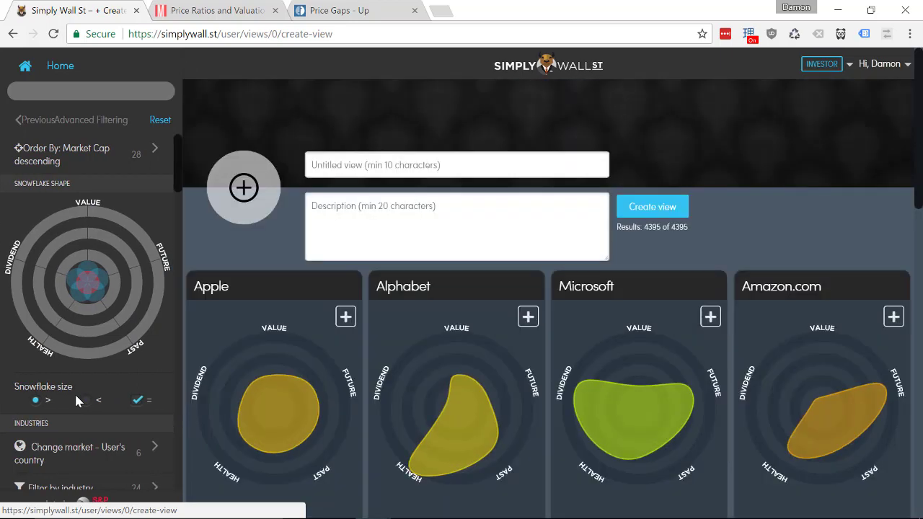
scroll(76, 395, down, 10)
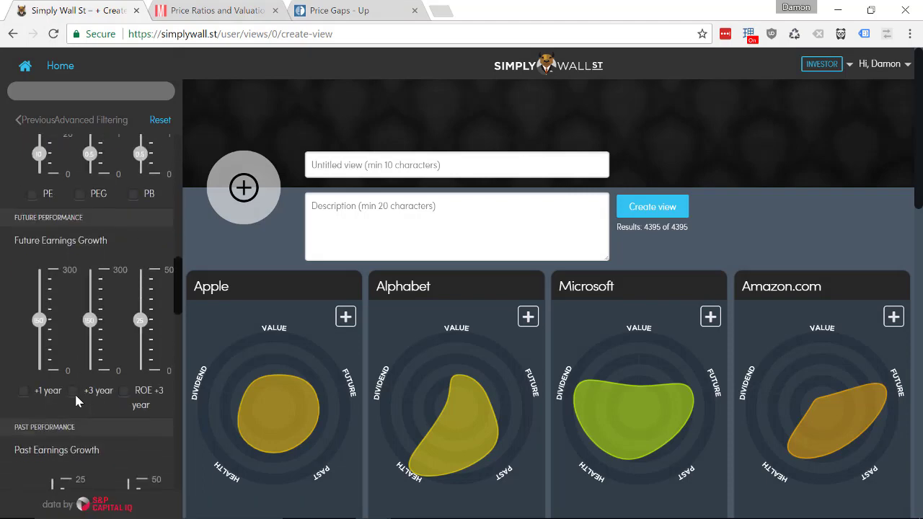
scroll(76, 402, down, 10)
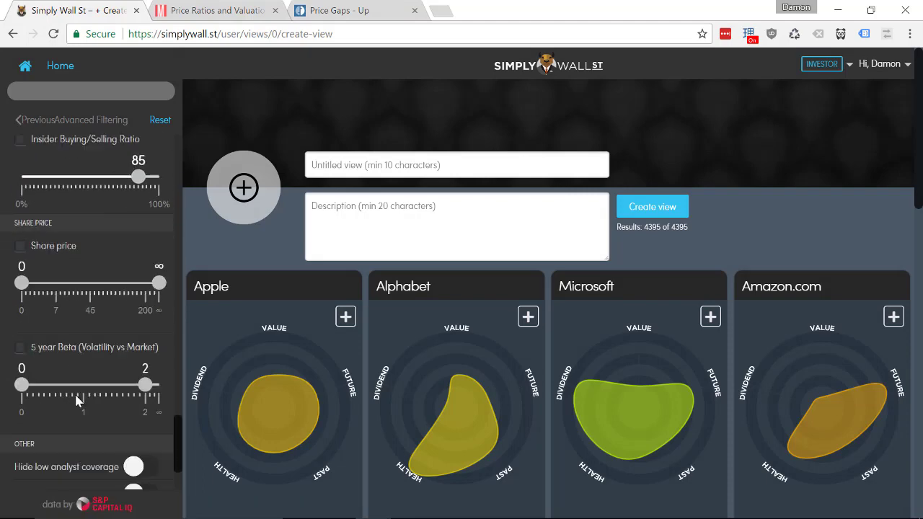
scroll(78, 401, down, 3)
scroll(78, 401, up, 10)
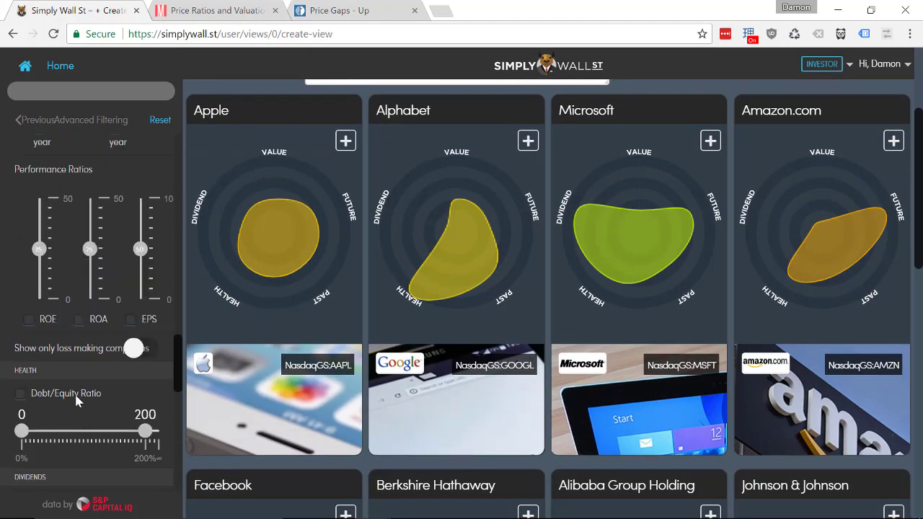
scroll(78, 401, up, 10)
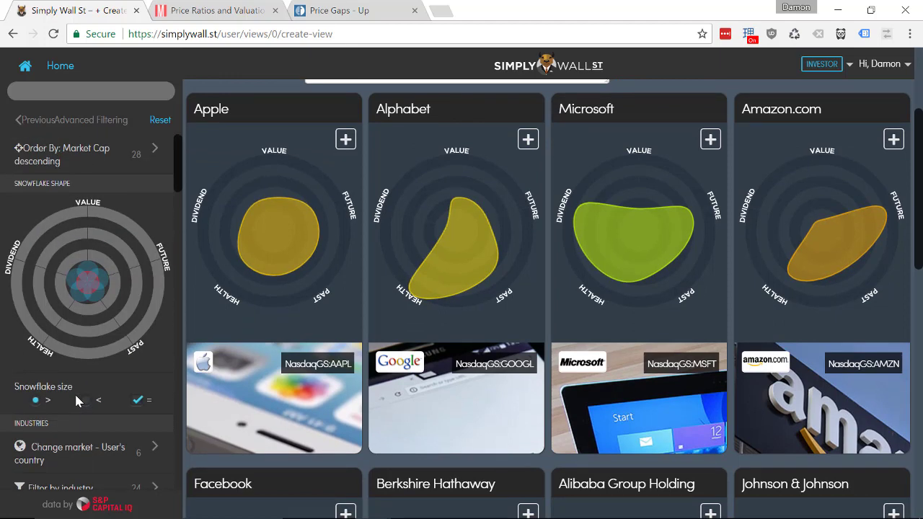
scroll(78, 401, down, 4)
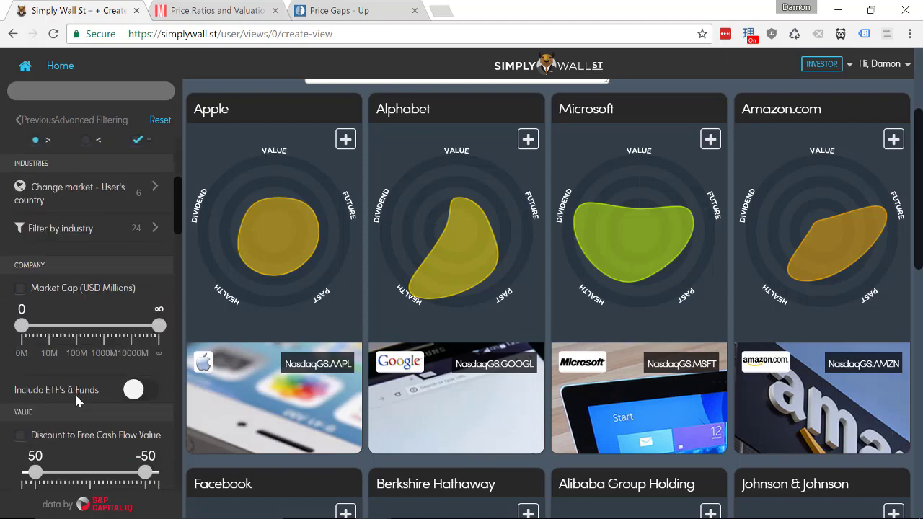
scroll(74, 392, down, 5)
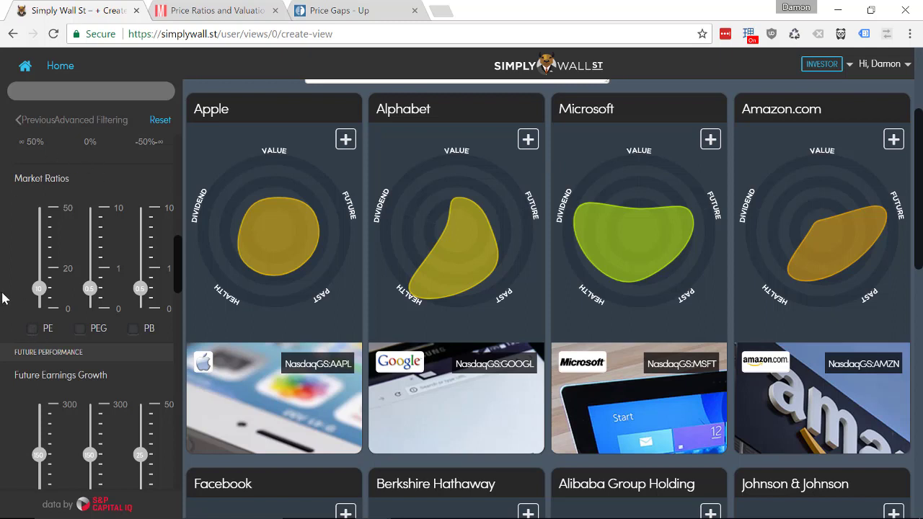
- Open Apple's company report and examine its intrinsic value and the price-to-earnings gauge relative to the market
click(298, 199)
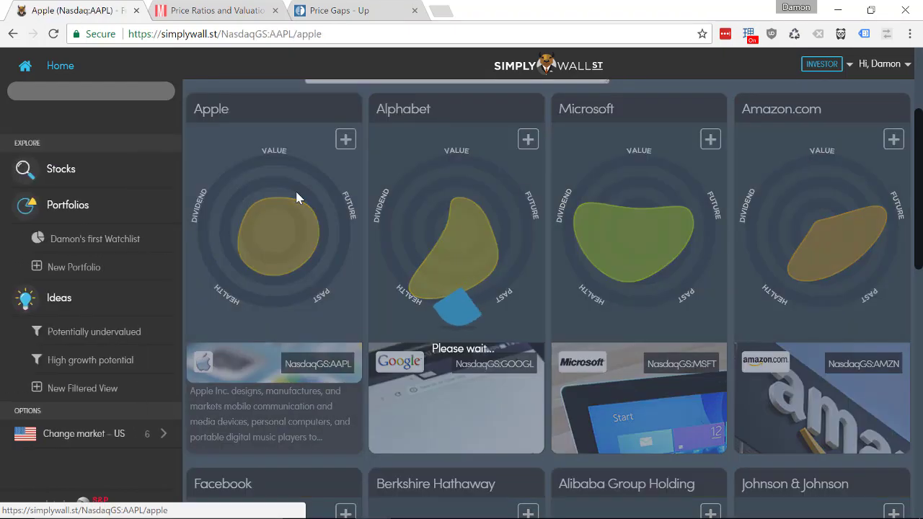
scroll(298, 198, down, 5)
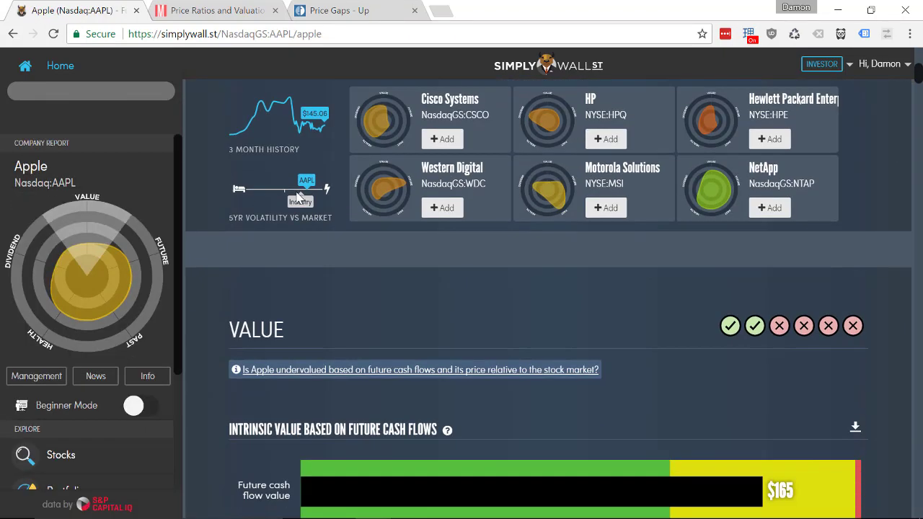
scroll(298, 199, down, 4)
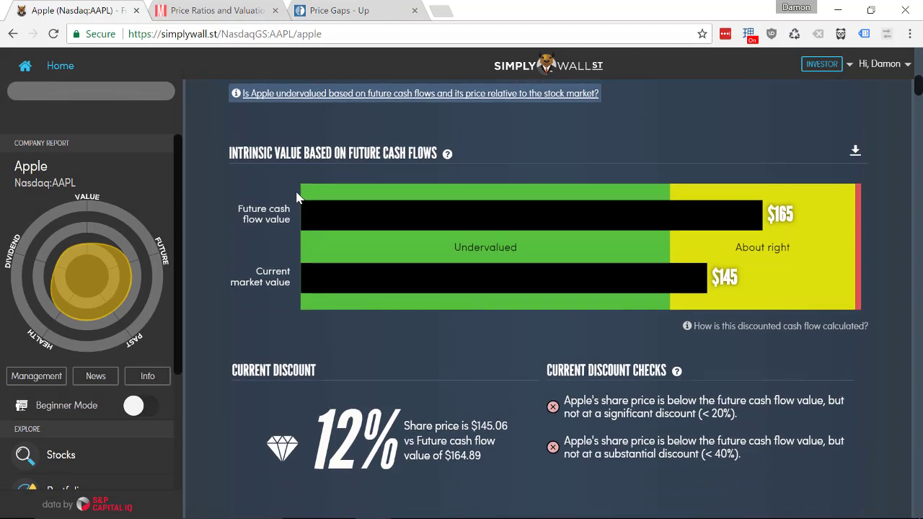
triple_click(237, 150)
scroll(238, 153, down, 5)
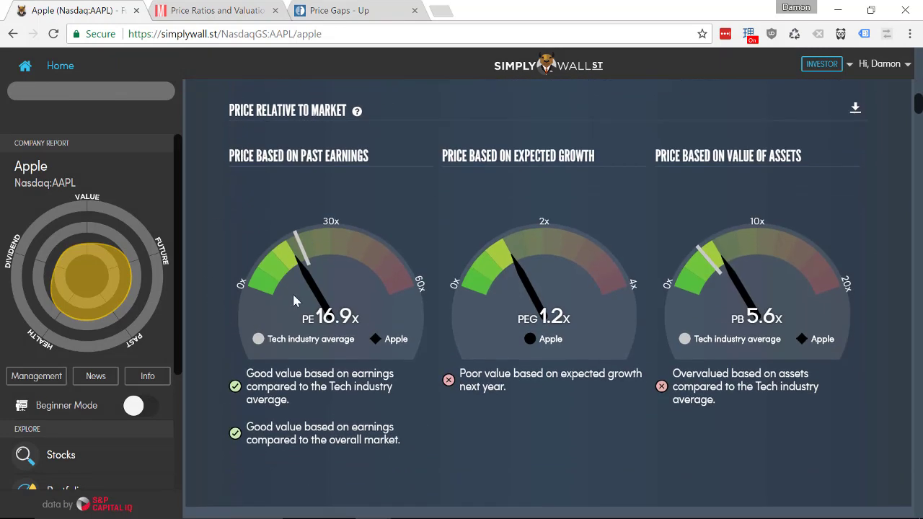
mouse_move(308, 278)
mouse_move(292, 244)
mouse_move(320, 310)
- Examine the Future Performance section of Apple's report, including expected earnings growth and analyst estimates
scroll(433, 153, down, 5)
scroll(433, 158, down, 15)
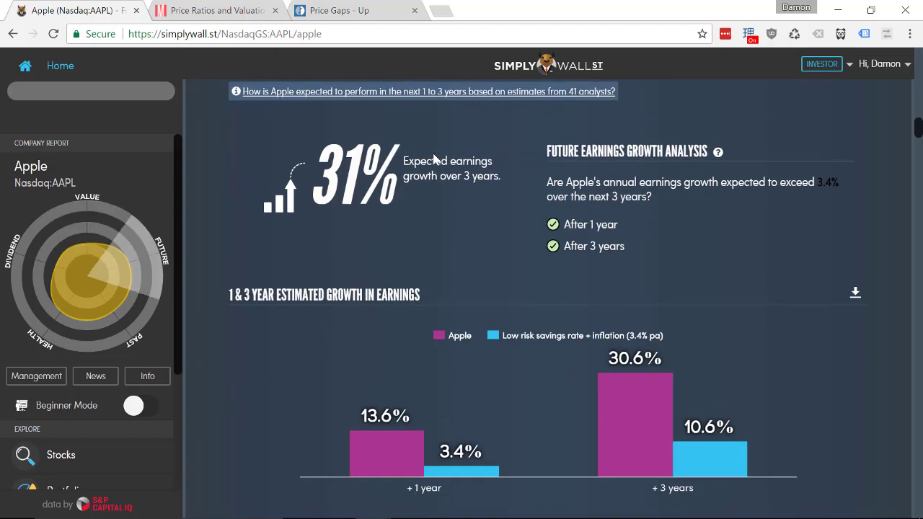
scroll(434, 158, up, 20)
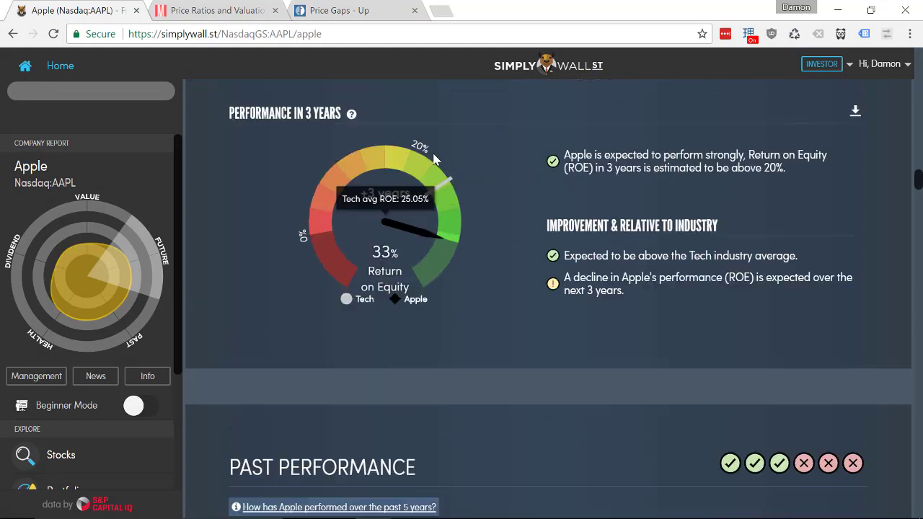
scroll(434, 158, up, 20)
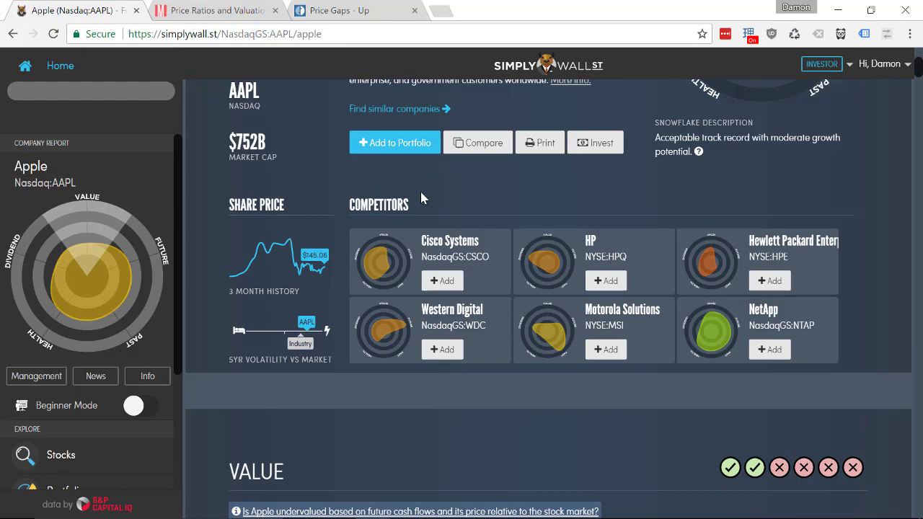
scroll(420, 189, down, 10)
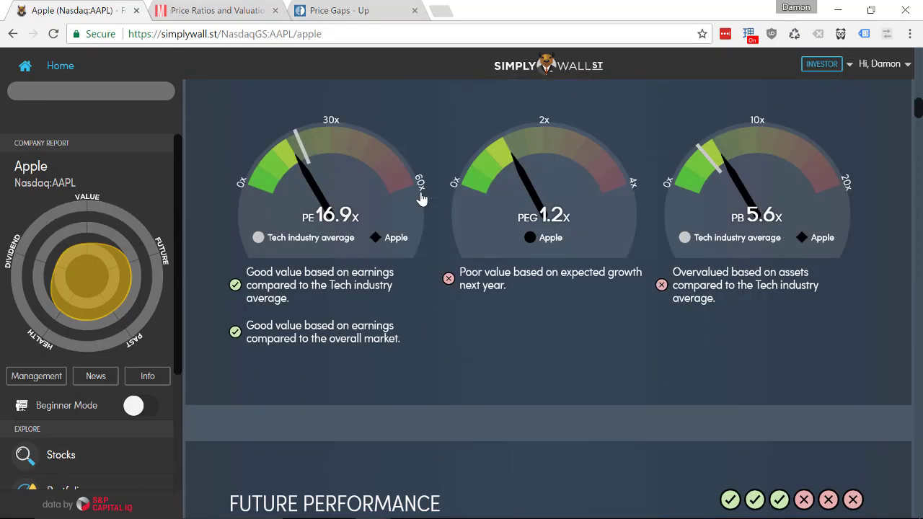
scroll(422, 198, down, 6)
scroll(422, 198, down, 10)
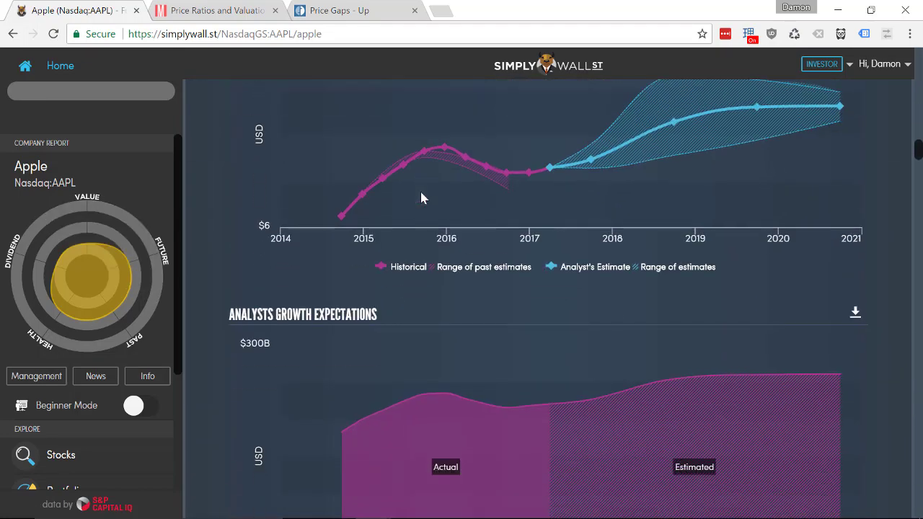
- Hide Revenue and show Cash Flow alongside Profit in the Analysts Growth Expectations chart, and inspect the estimated values
scroll(420, 192, up, 3)
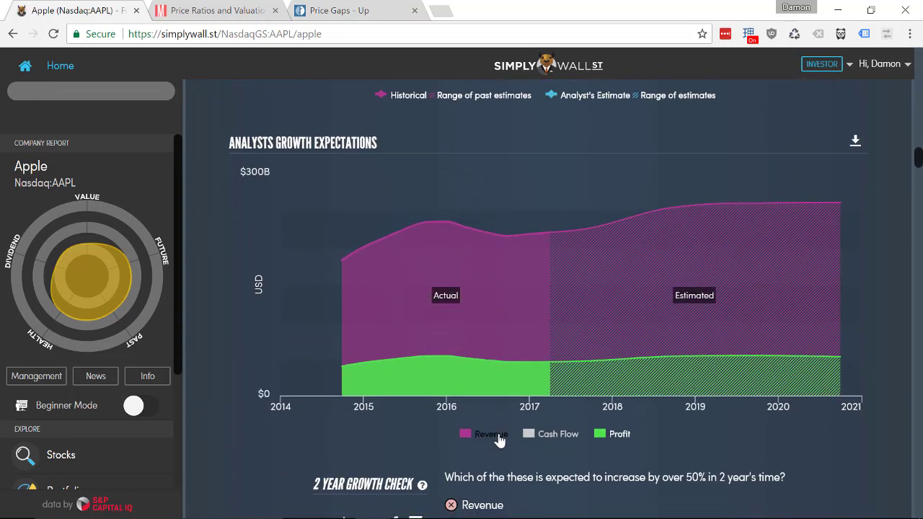
click(500, 441)
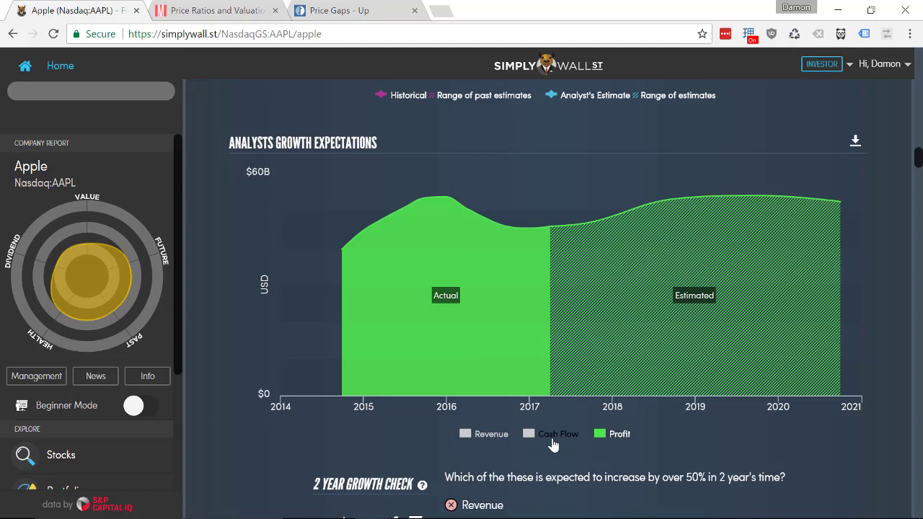
click(557, 439)
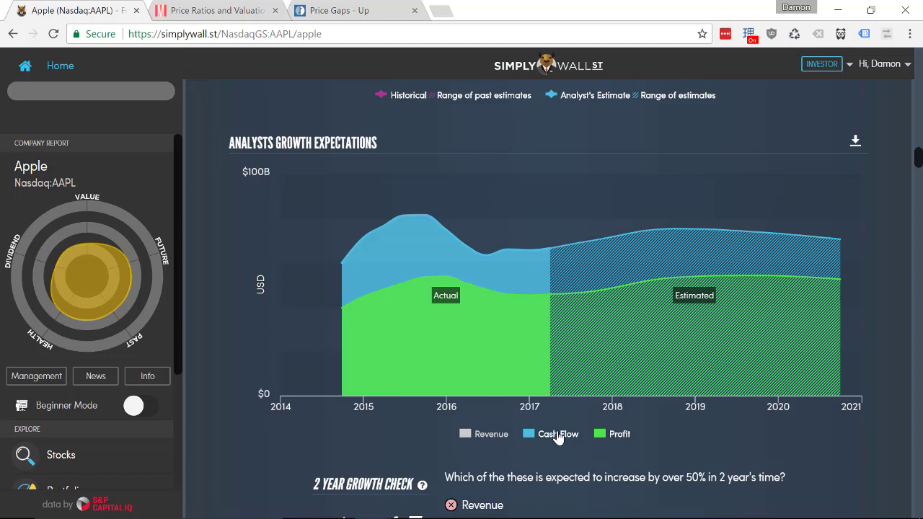
mouse_move(726, 267)
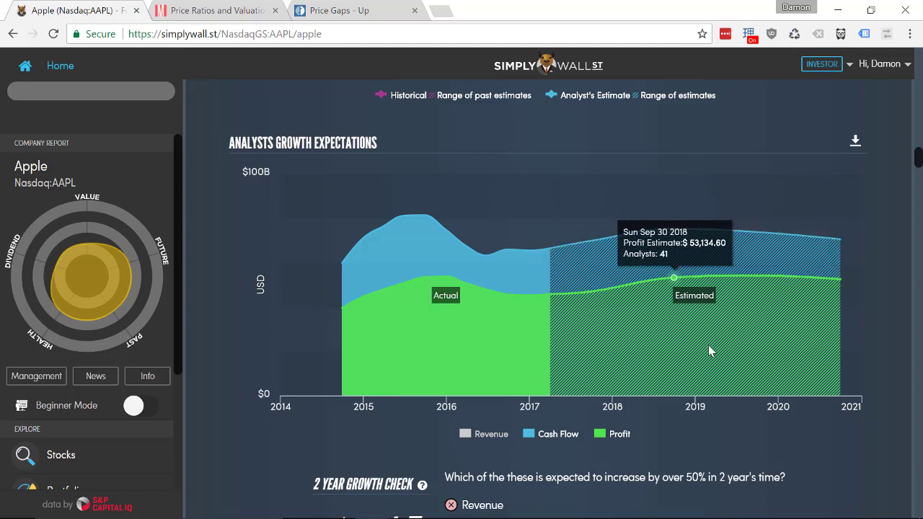
double_click(263, 143)
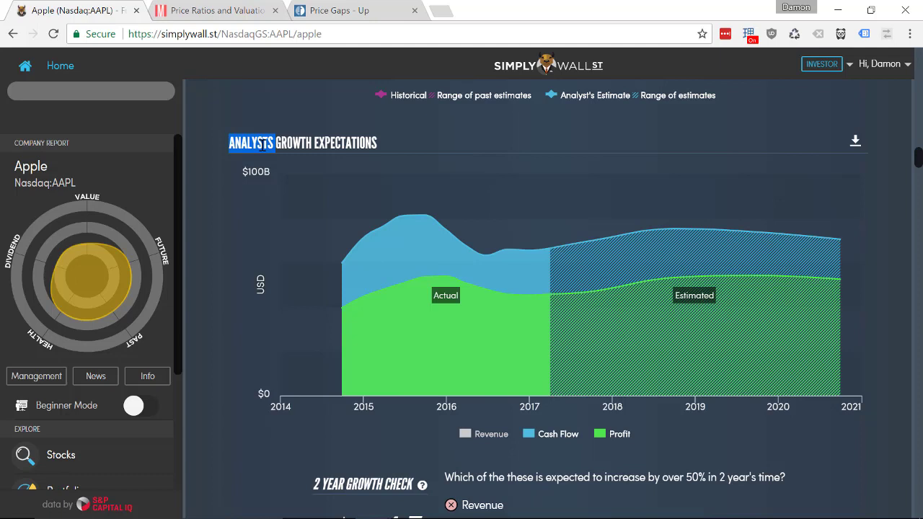
- Examine the balance sheet's Assets and Liabilities and Shares breakdowns in the Health section of Apple's report
scroll(262, 148, down, 20)
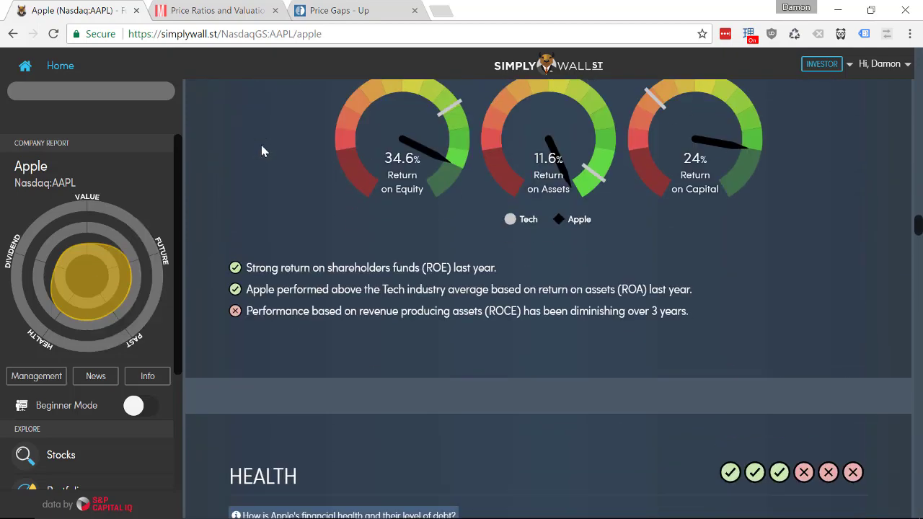
scroll(262, 150, down, 12)
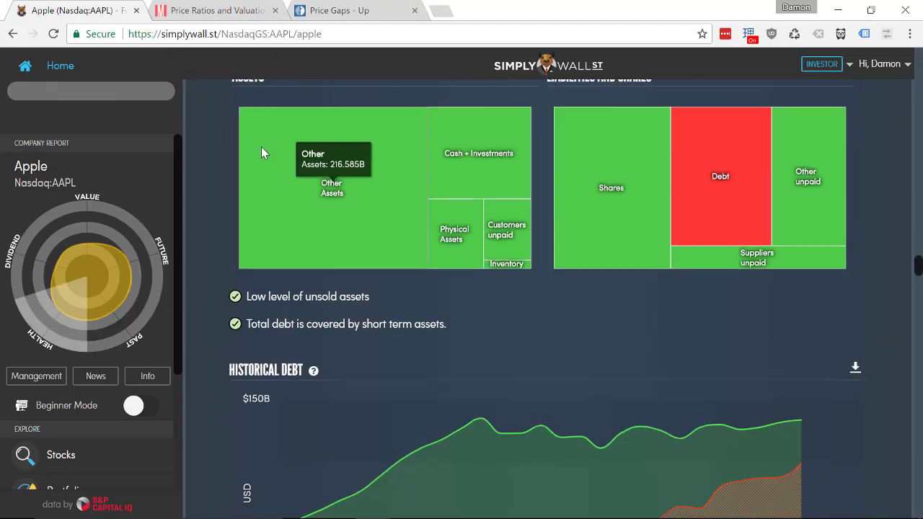
scroll(261, 148, up, 2)
scroll(262, 147, down, 1)
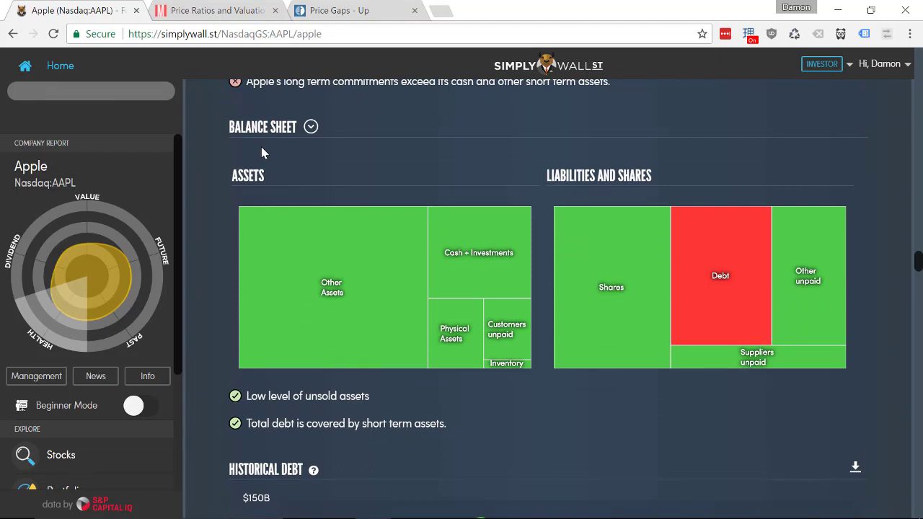
double_click(252, 179)
triple_click(570, 177)
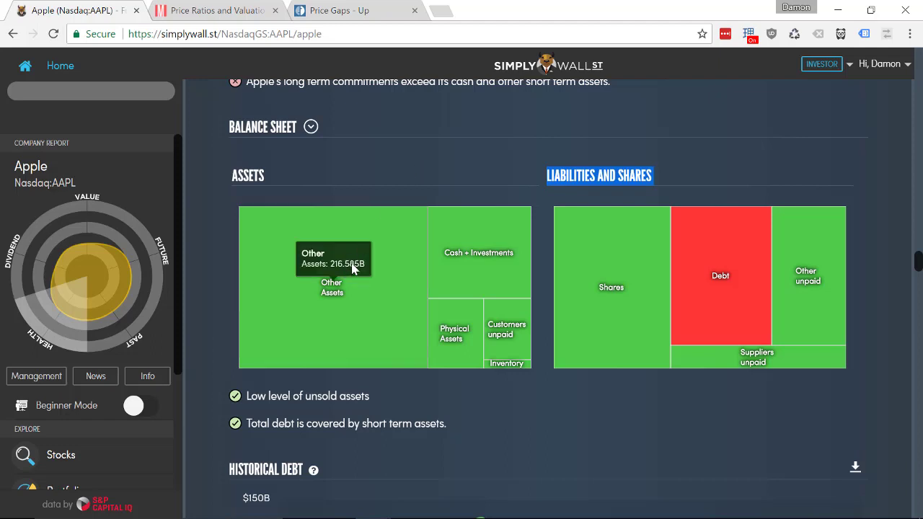
- Inspect the amounts of the individual asset and liability categories in Apple's balance sheet diagrams
mouse_move(498, 329)
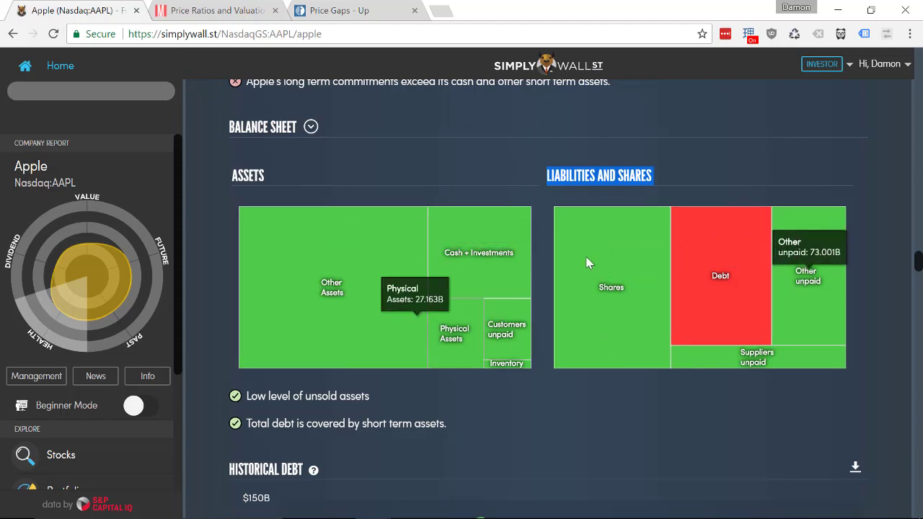
mouse_move(274, 290)
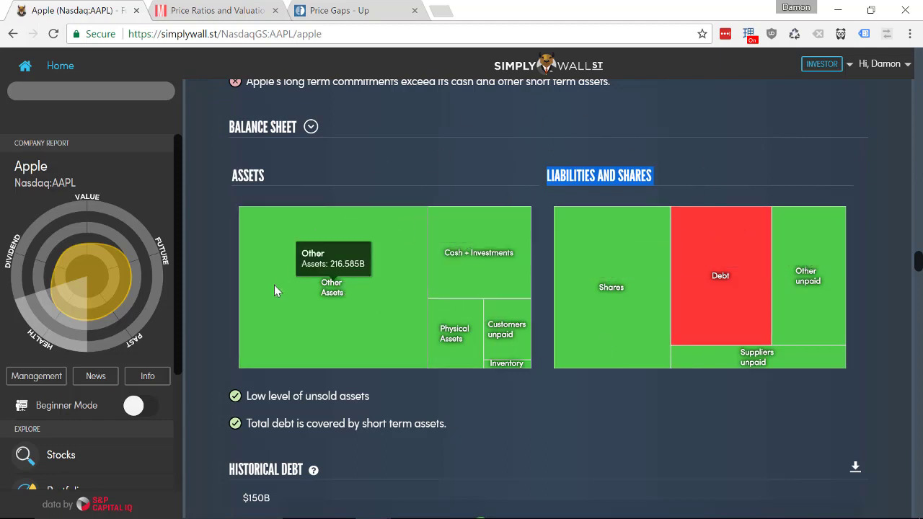
mouse_move(496, 277)
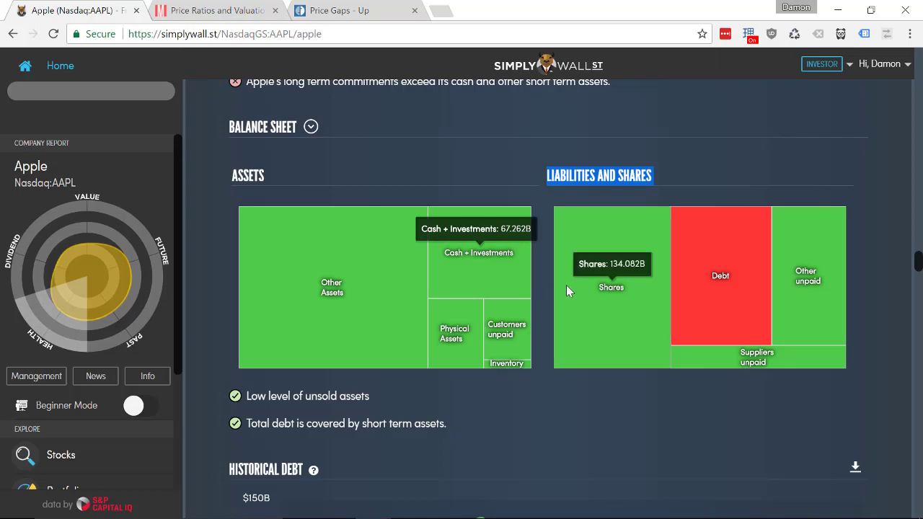
- Examine the Historical Debt chart in Apple's report, comparing debt with net worth over the years
scroll(727, 140, down, 5)
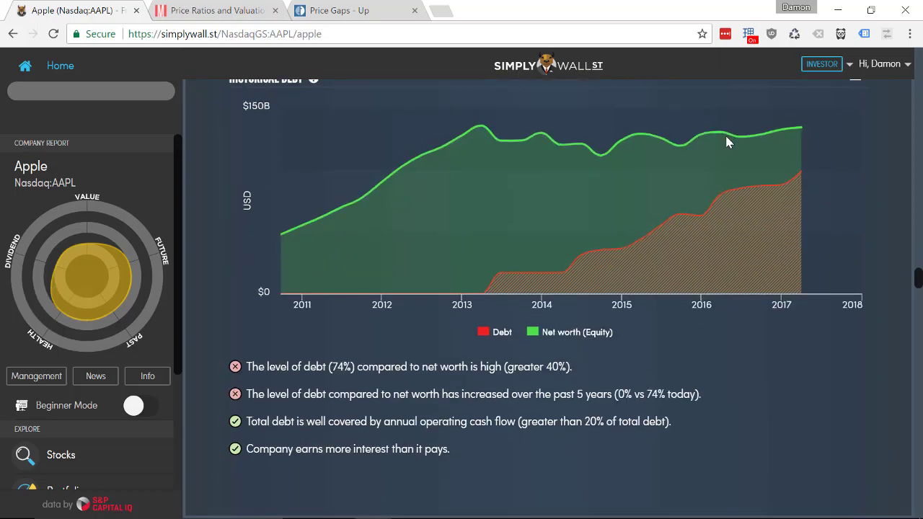
scroll(726, 142, down, 3)
scroll(726, 142, up, 4)
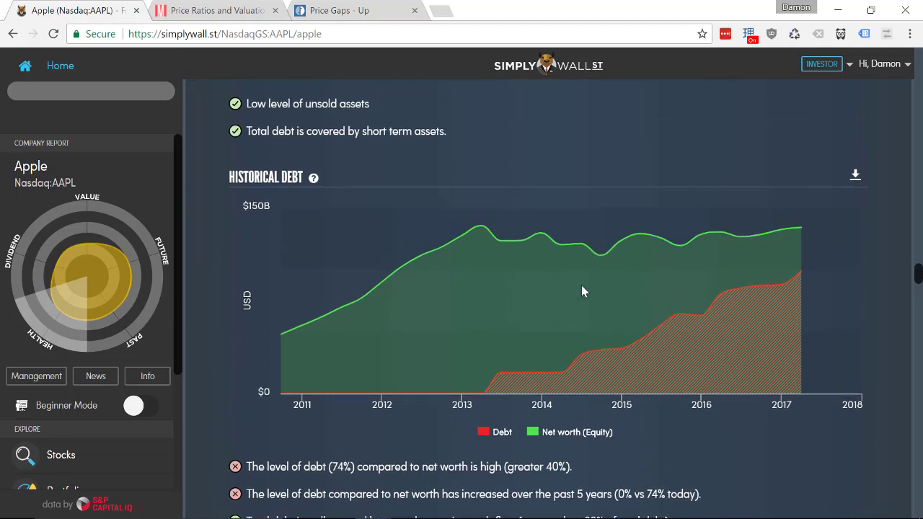
mouse_move(564, 301)
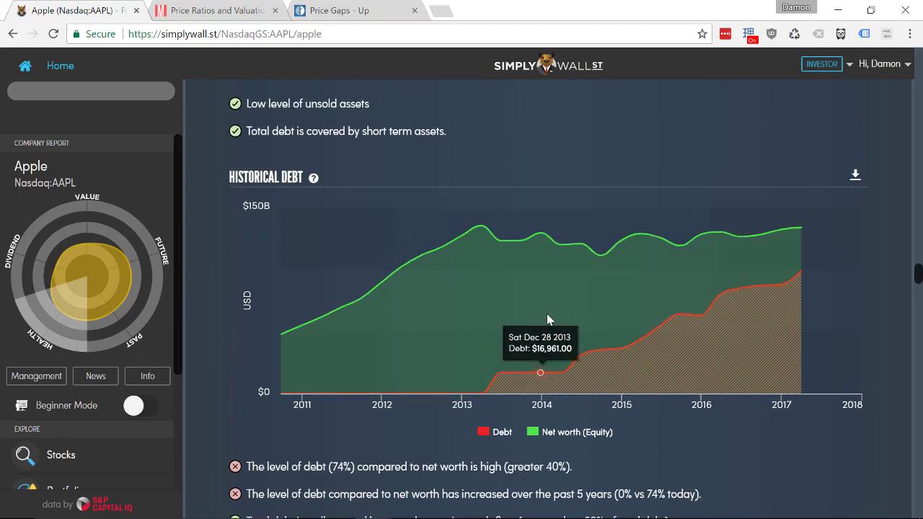
mouse_move(611, 344)
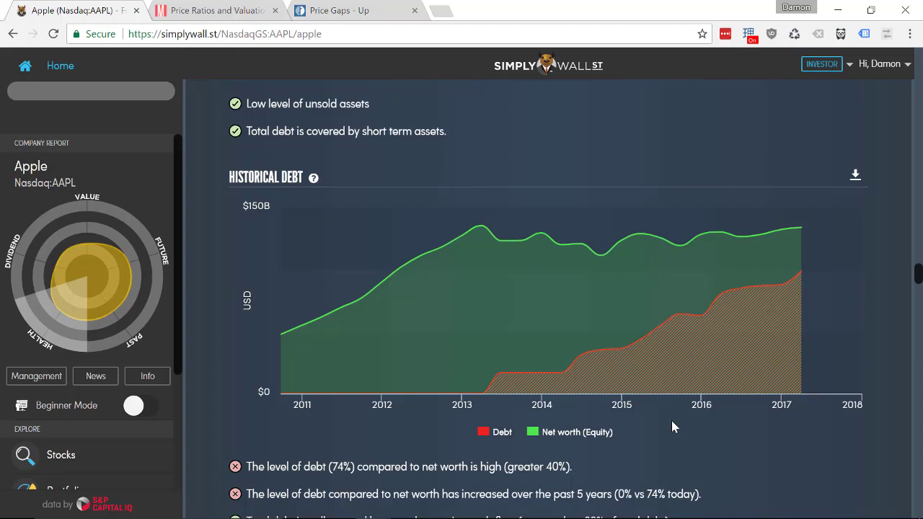
- Examine the Recent Insider Trading chart for each period and the ownership breakdown in the Management section of Apple's report
scroll(672, 422, down, 4)
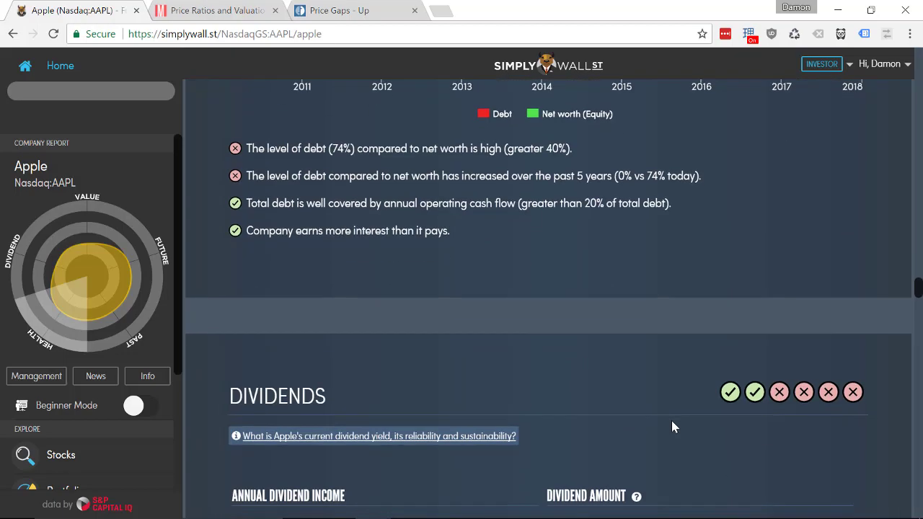
scroll(671, 422, down, 5)
scroll(671, 425, down, 4)
scroll(672, 426, down, 10)
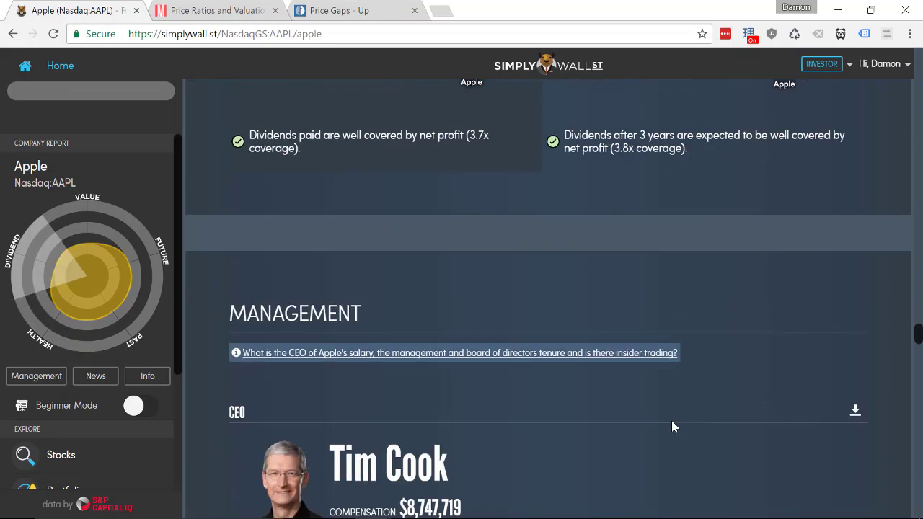
scroll(671, 425, down, 12)
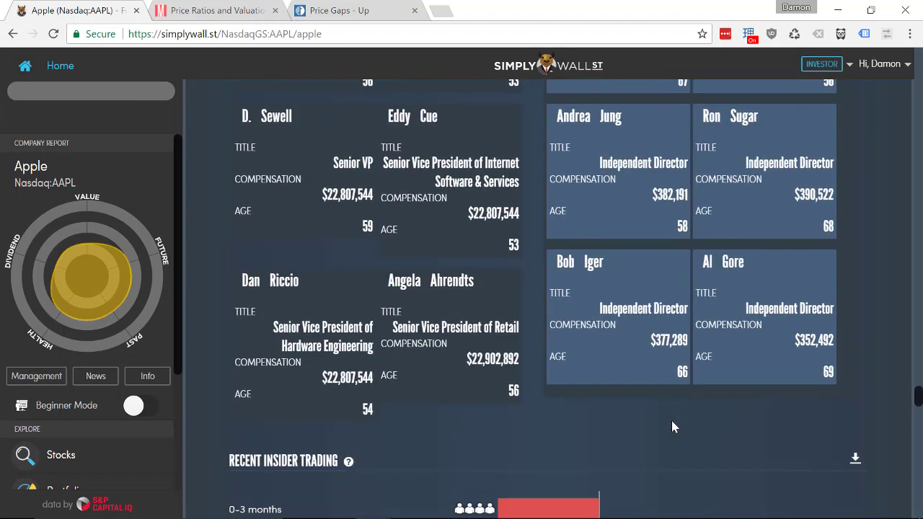
scroll(671, 423, down, 3)
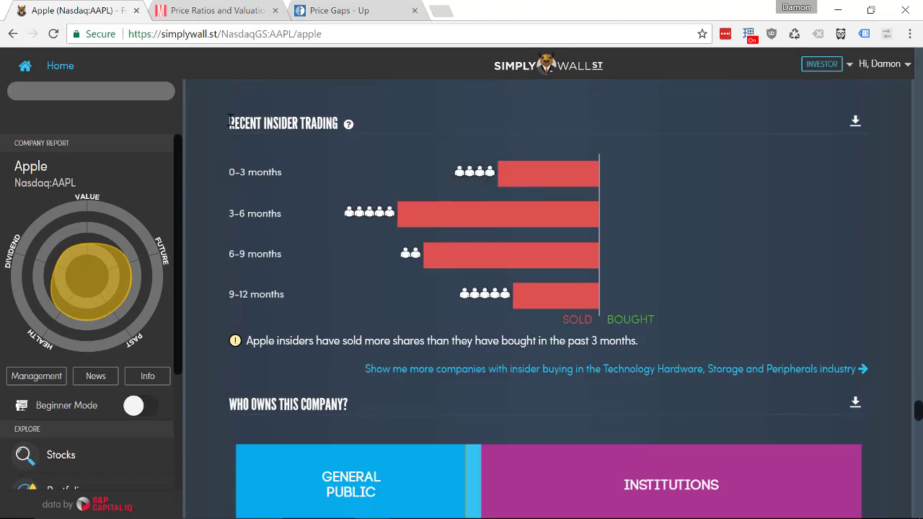
drag(229, 121, 356, 144)
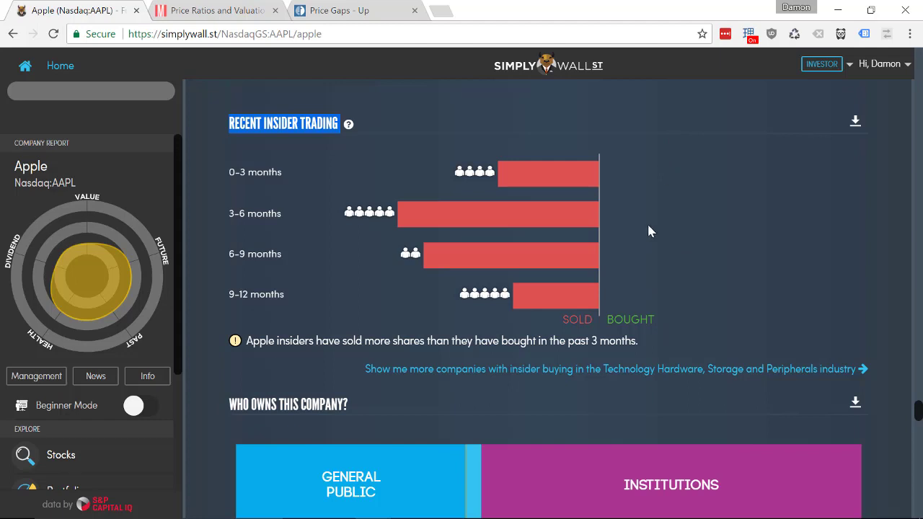
mouse_move(515, 174)
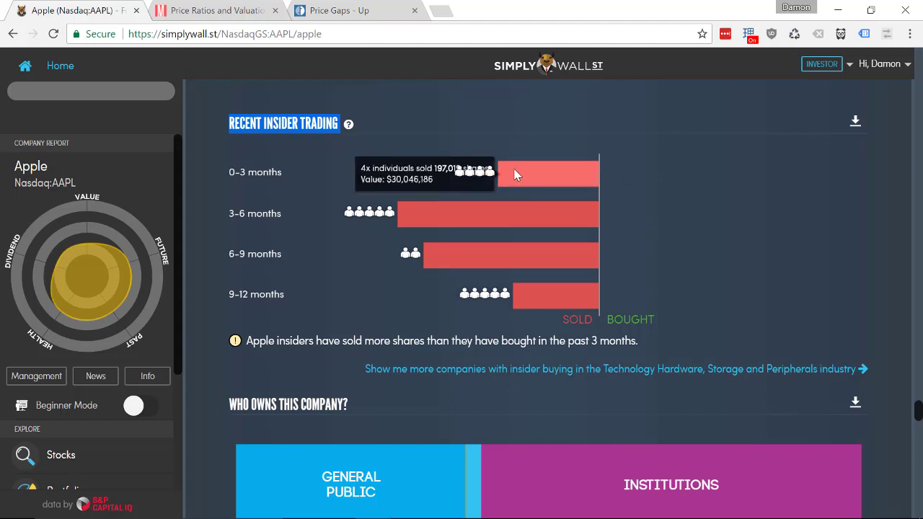
mouse_move(442, 205)
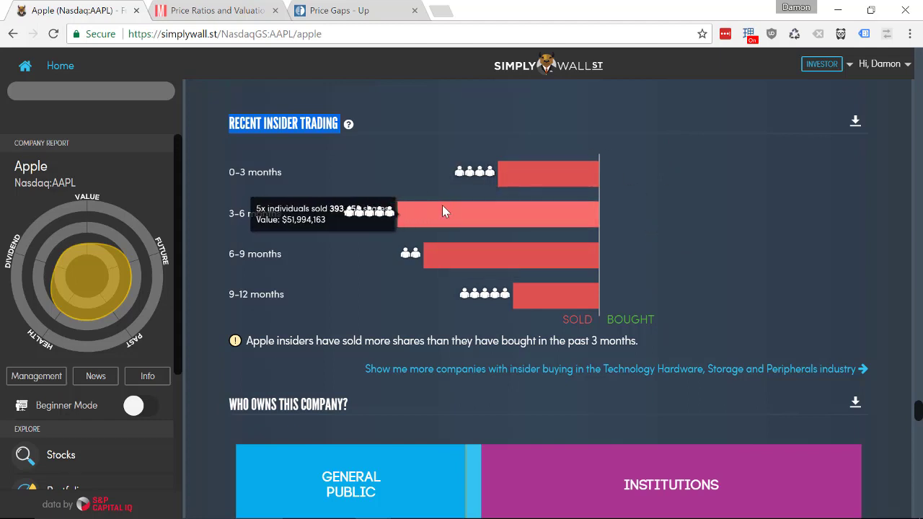
mouse_move(485, 254)
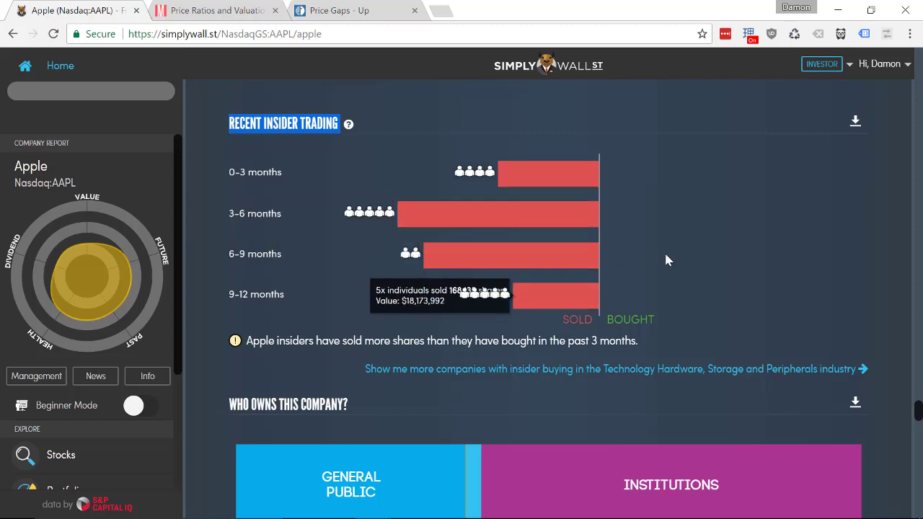
scroll(664, 254, down, 3)
scroll(664, 254, up, 3)
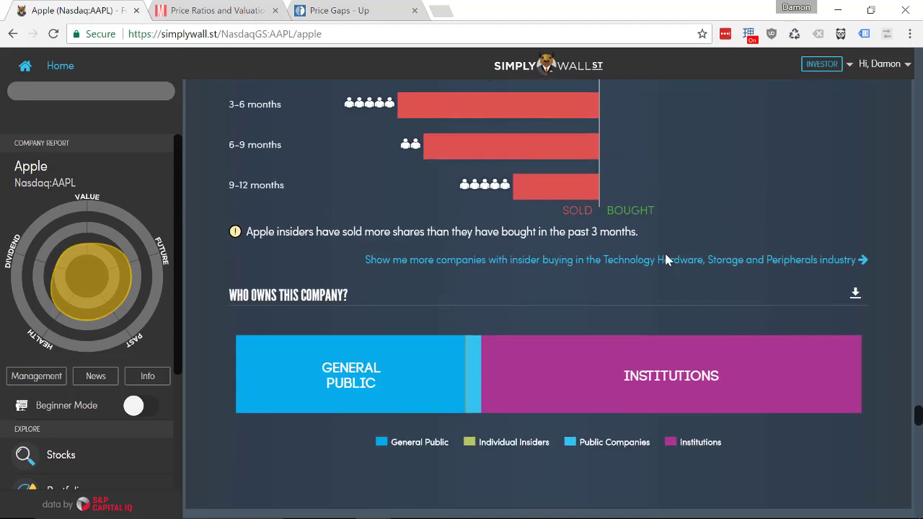
- Open the company comparison from the start of Apple's report and remove Apple from the comparison
scroll(664, 254, down, 10)
scroll(665, 255, up, 15)
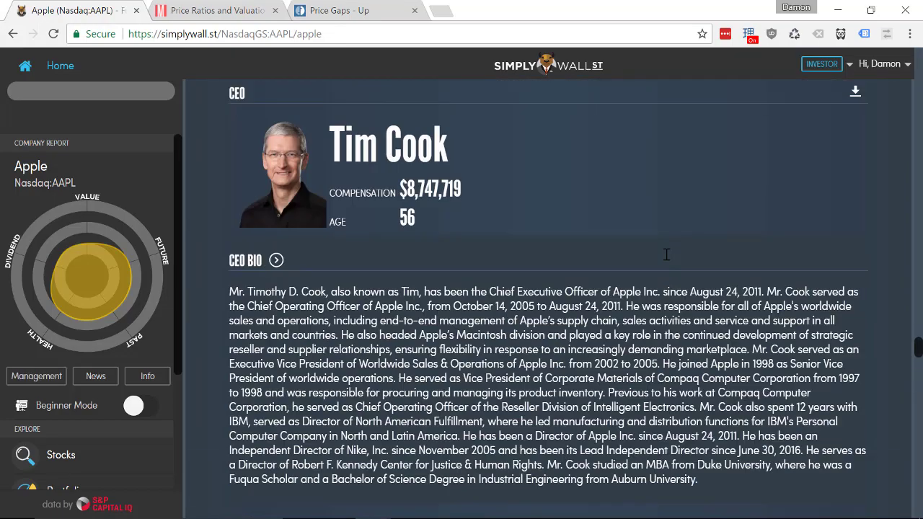
scroll(665, 259, up, 15)
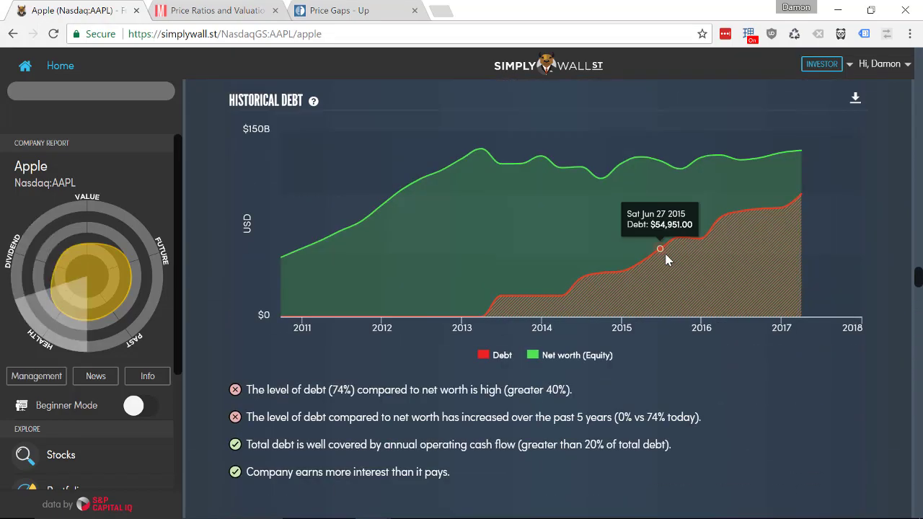
scroll(665, 260, up, 15)
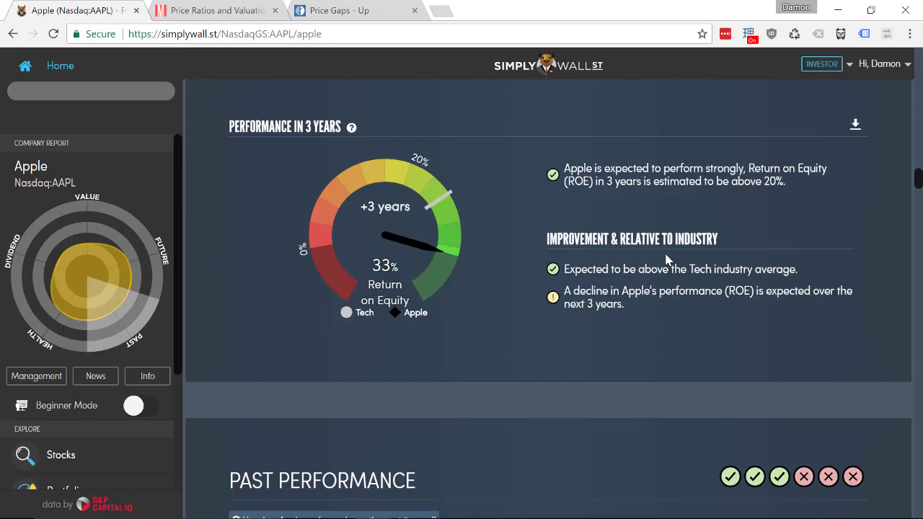
scroll(664, 260, up, 15)
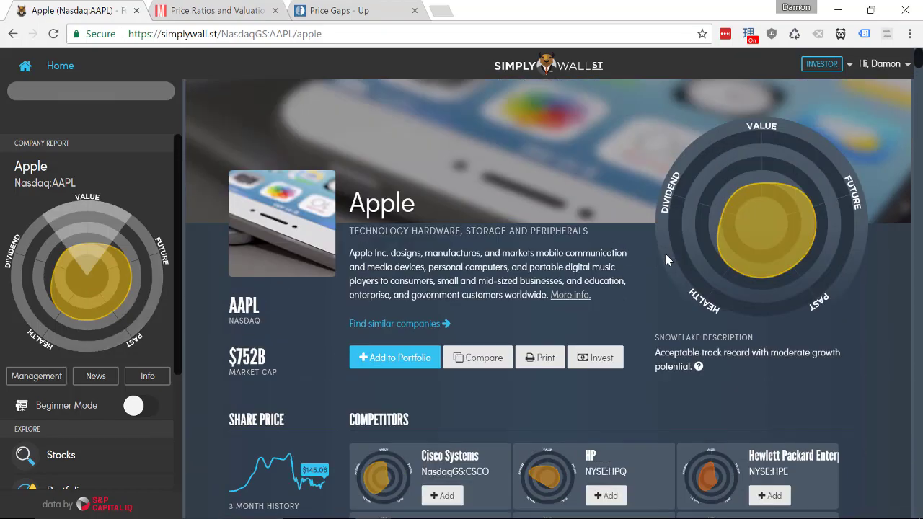
click(480, 359)
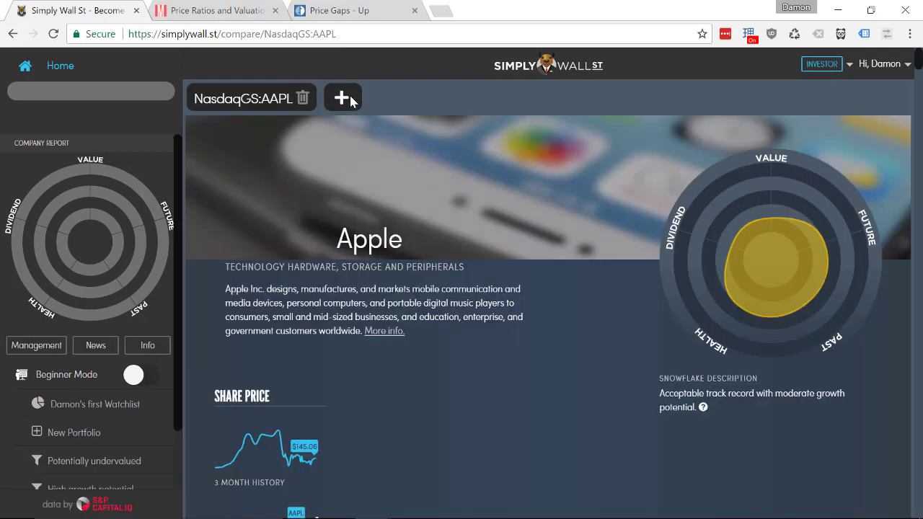
click(341, 100)
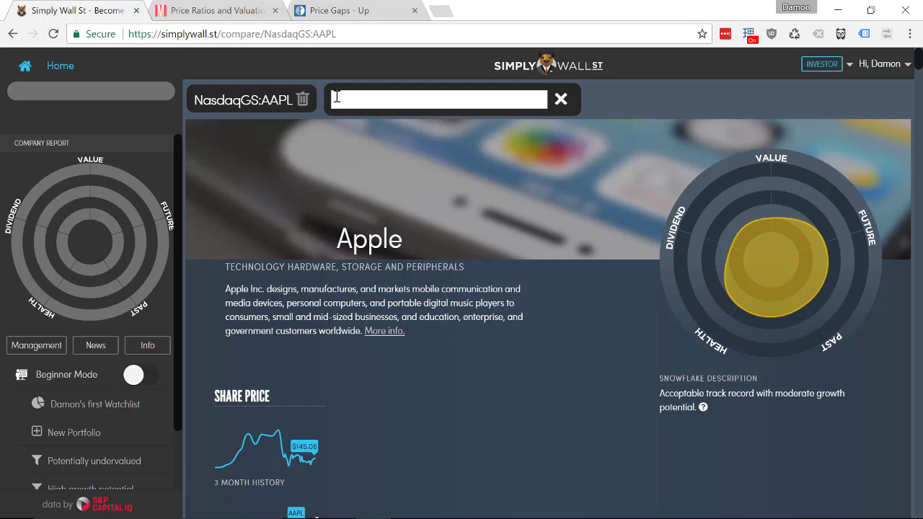
click(304, 102)
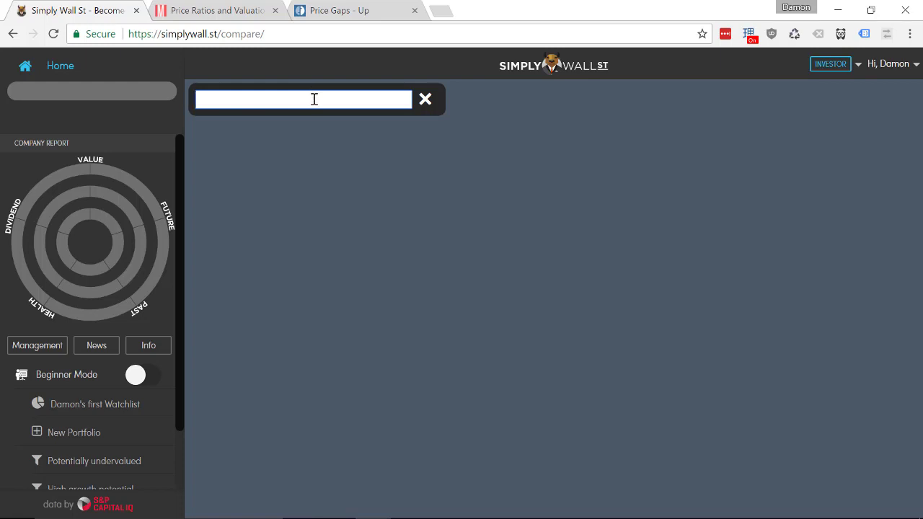
- Add Biogen (NasdaqGS:BIIB) and Gilead Sciences (NasdaqGS:GILD) to the comparison
text(biib)
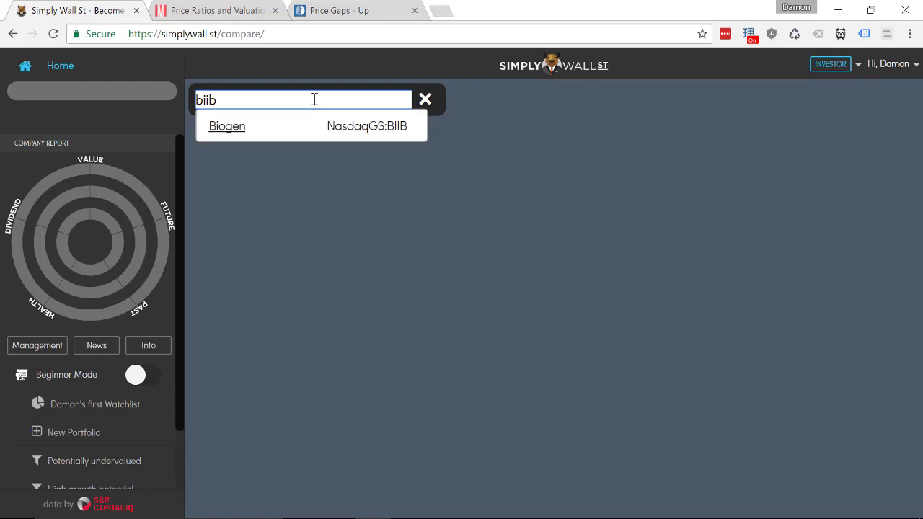
click(215, 128)
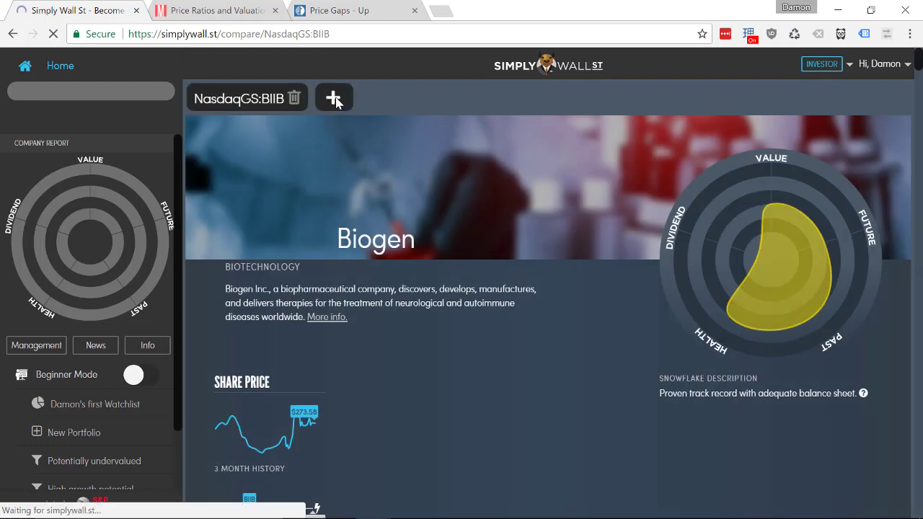
click(336, 99)
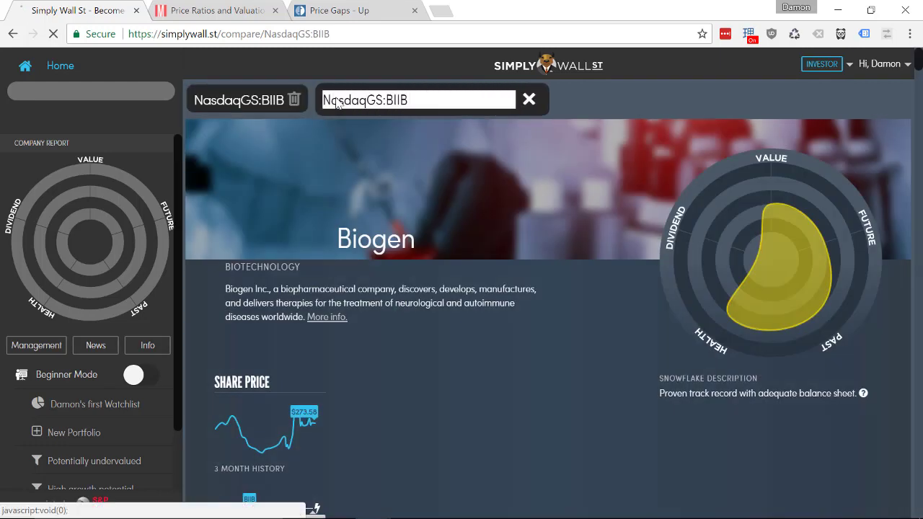
triple_click(337, 101)
text(gild)
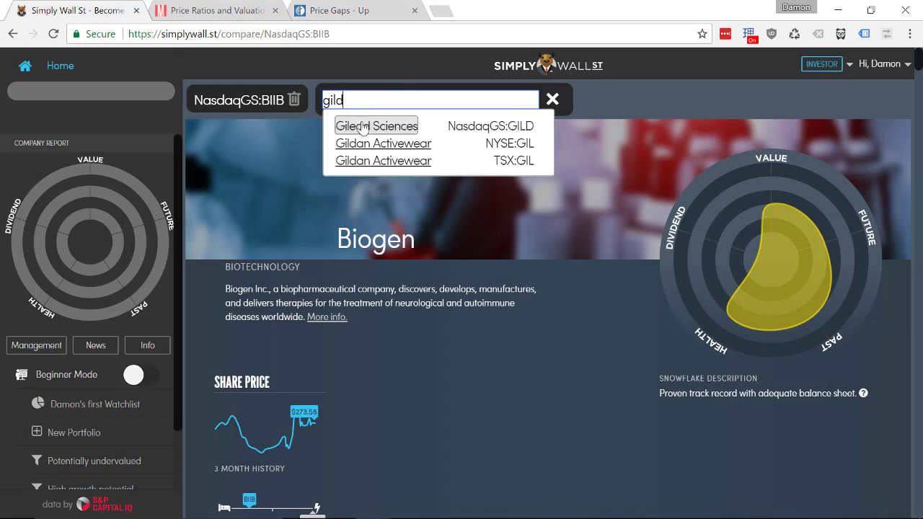
click(363, 125)
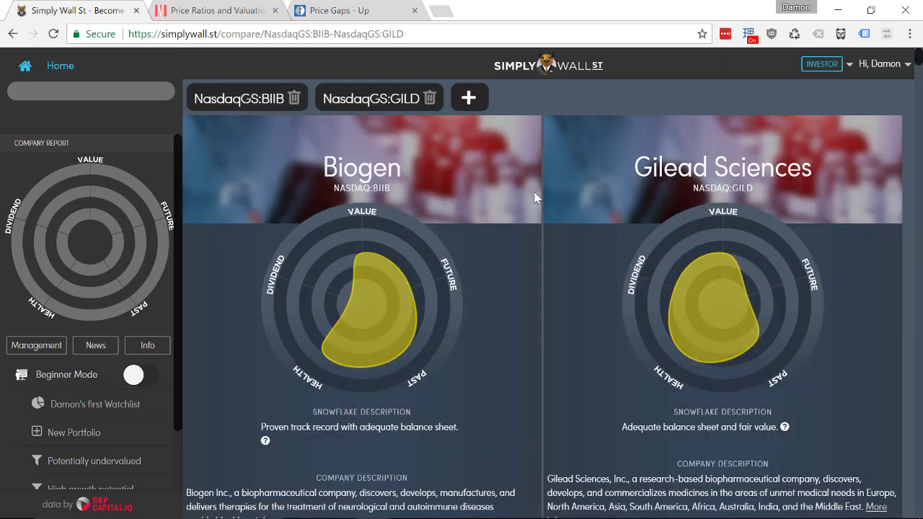
- Compare Biogen and Gilead Sciences side by side on snowflake profile, intrinsic value, price ratios, and past and future earnings
scroll(535, 197, down, 5)
scroll(534, 196, down, 5)
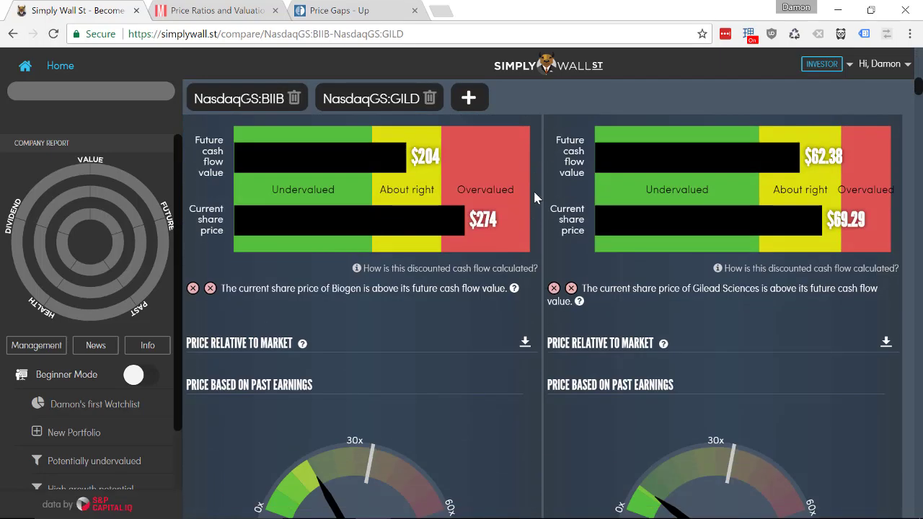
scroll(534, 196, down, 5)
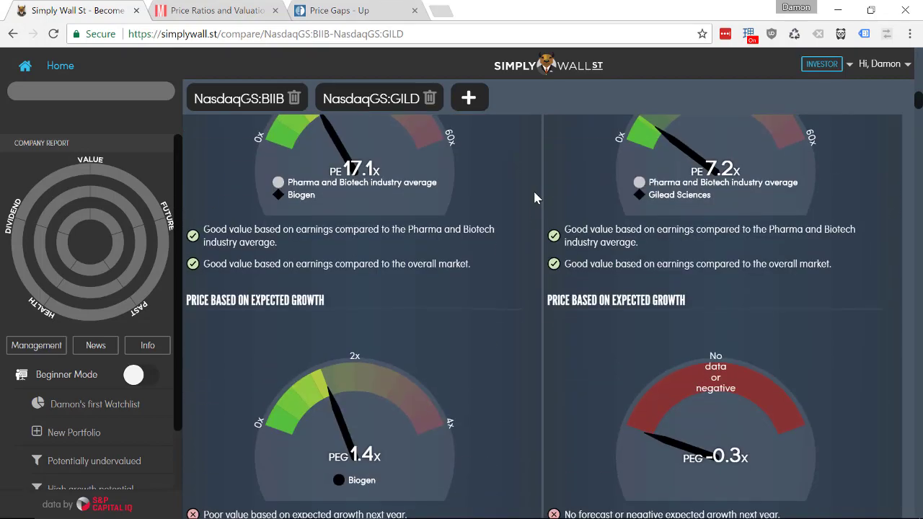
scroll(534, 196, down, 3)
scroll(535, 194, down, 6)
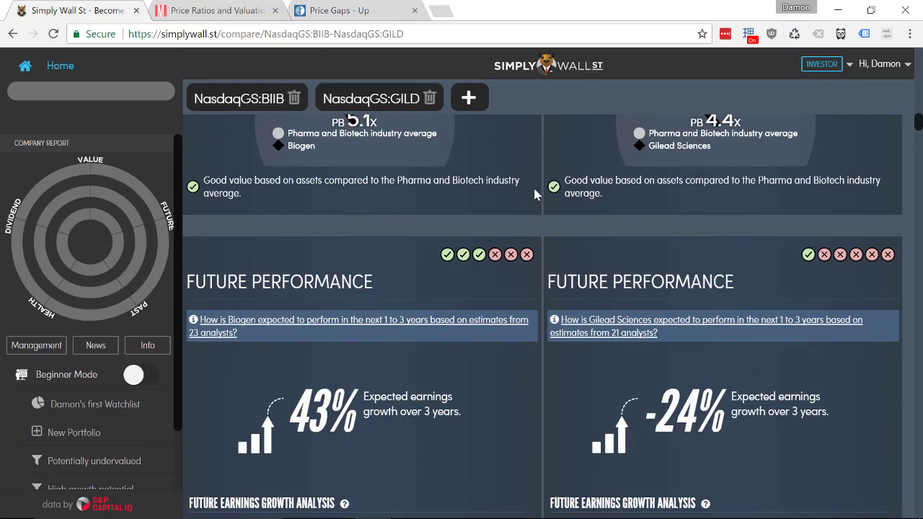
scroll(534, 195, up, 3)
scroll(534, 195, up, 15)
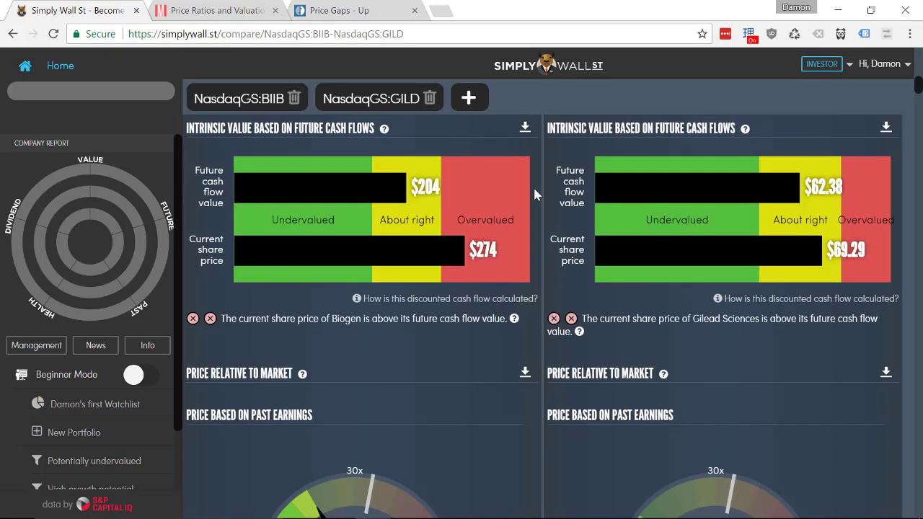
scroll(534, 195, up, 1)
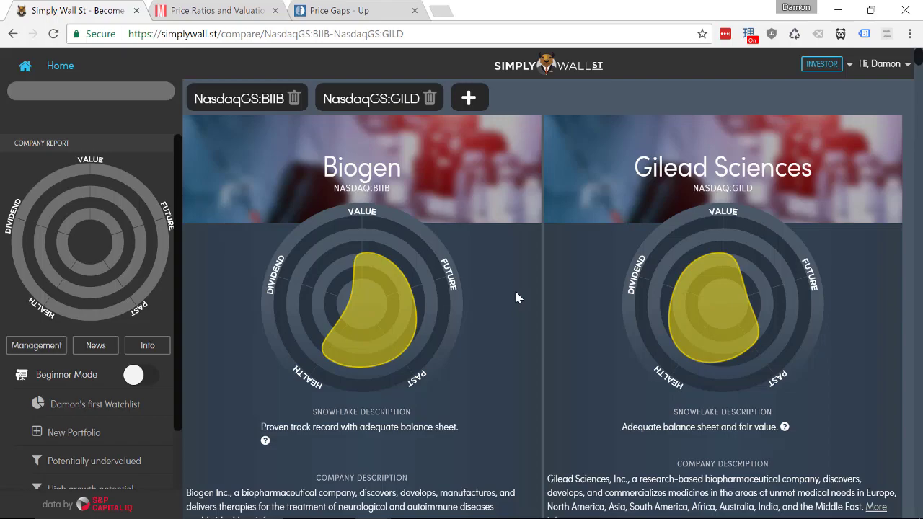
scroll(515, 297, down, 12)
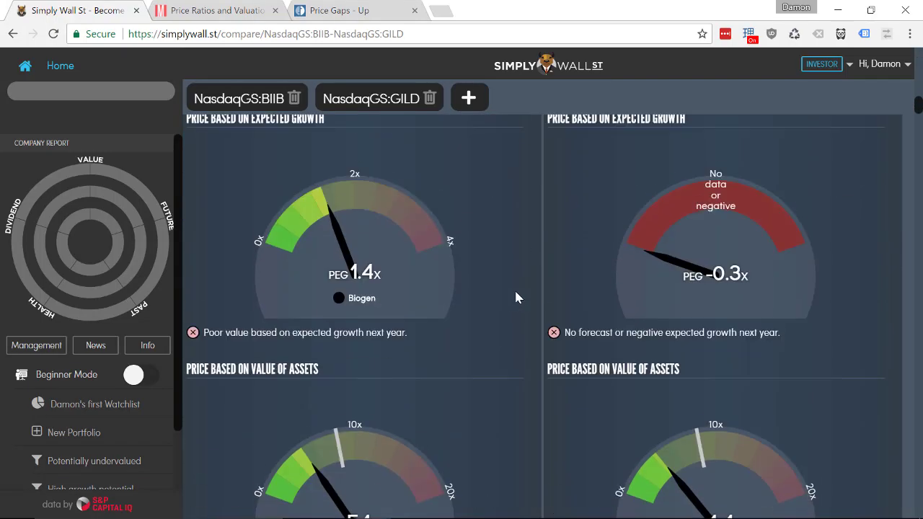
scroll(516, 296, down, 12)
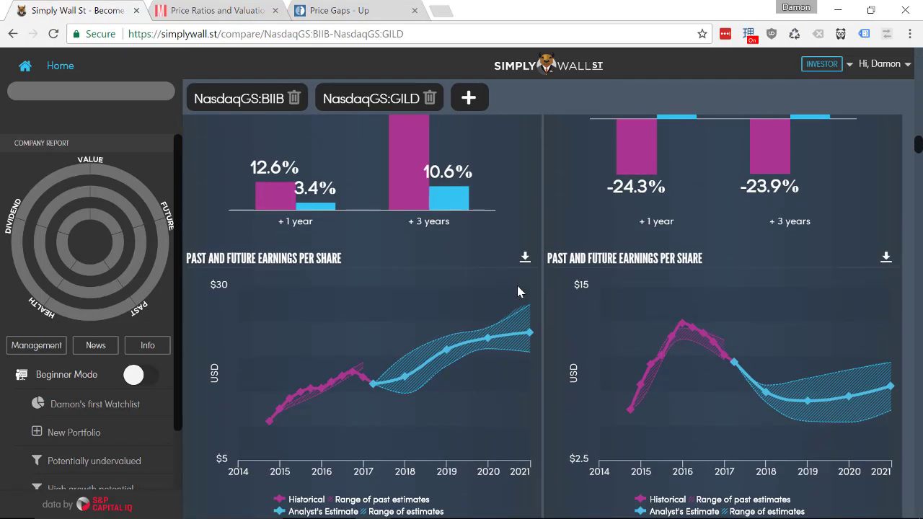
- Review the analysts' growth expectations and 2 Year Growth Check for Biogen and Gilead Sciences, then return to the start of the comparison
scroll(518, 292, down, 5)
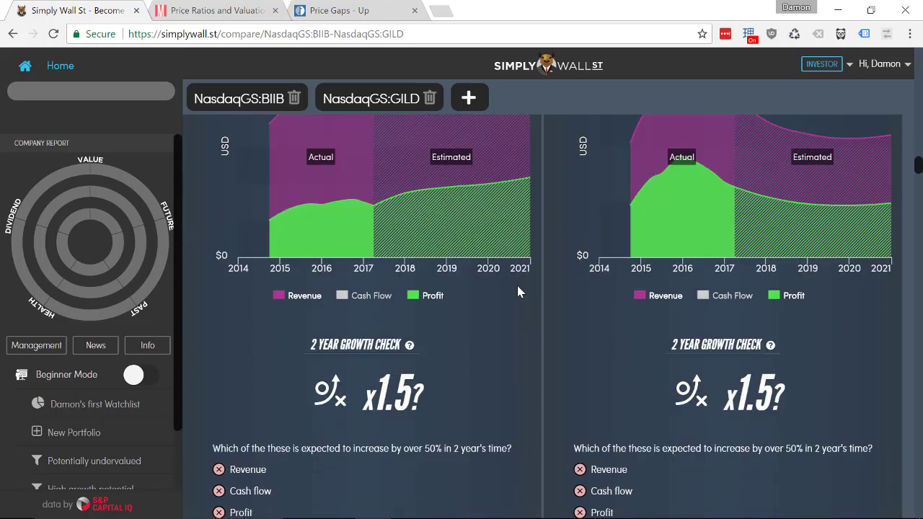
scroll(518, 291, up, 15)
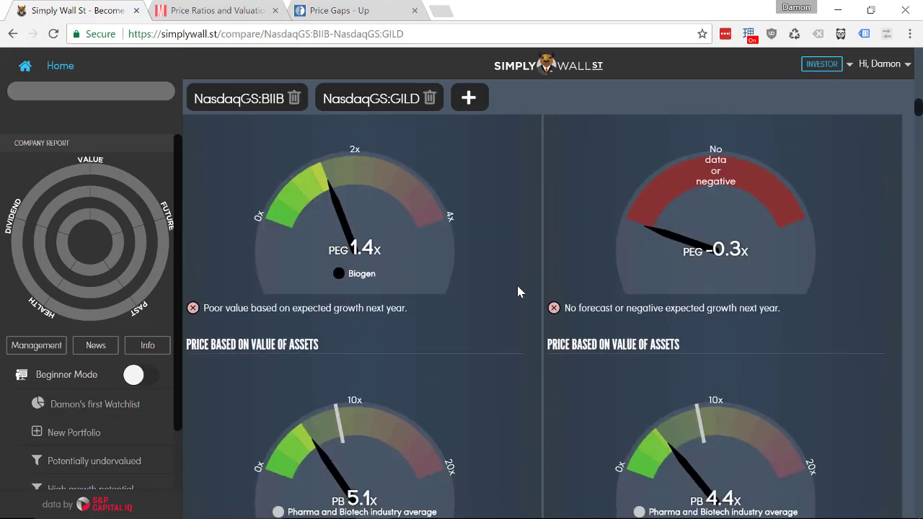
scroll(517, 291, up, 10)
- Start a new filtered view and look through its advanced filtering criteria, from snowflake shape and market ratios to share price and volatility
scroll(23, 310, down, 1)
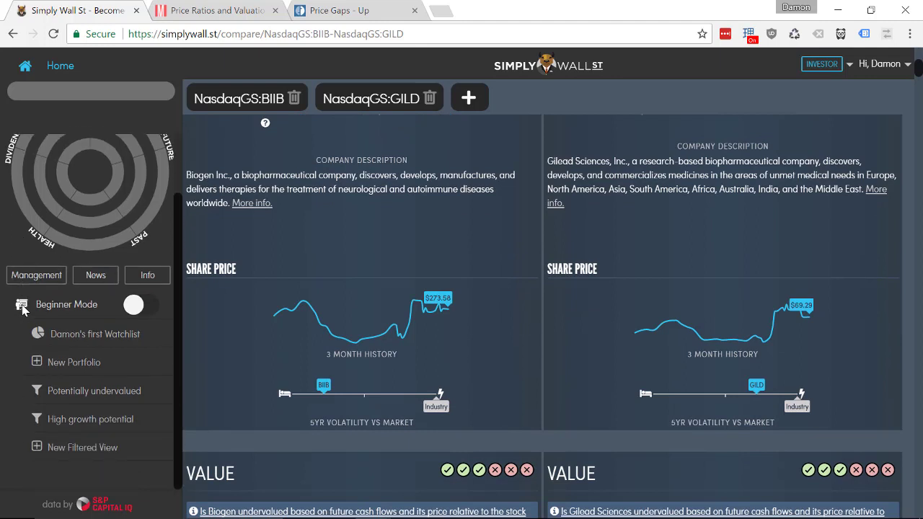
click(78, 451)
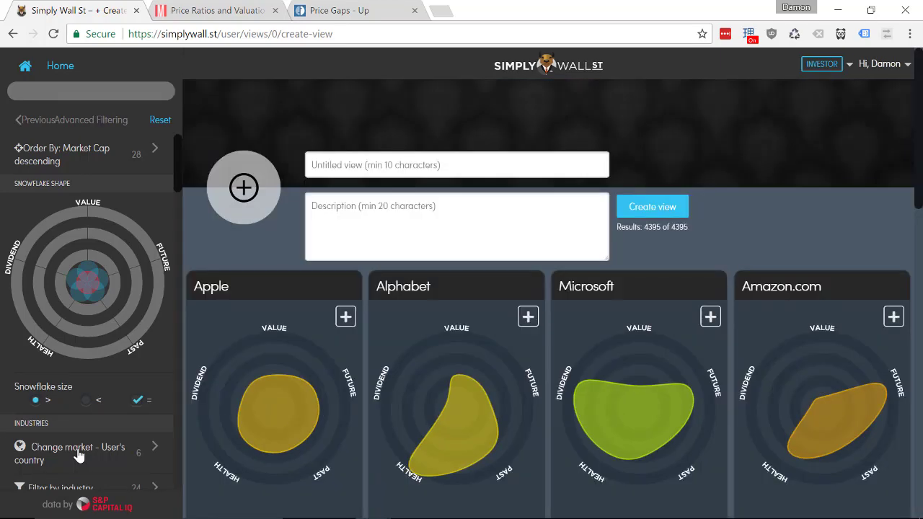
scroll(82, 405, down, 5)
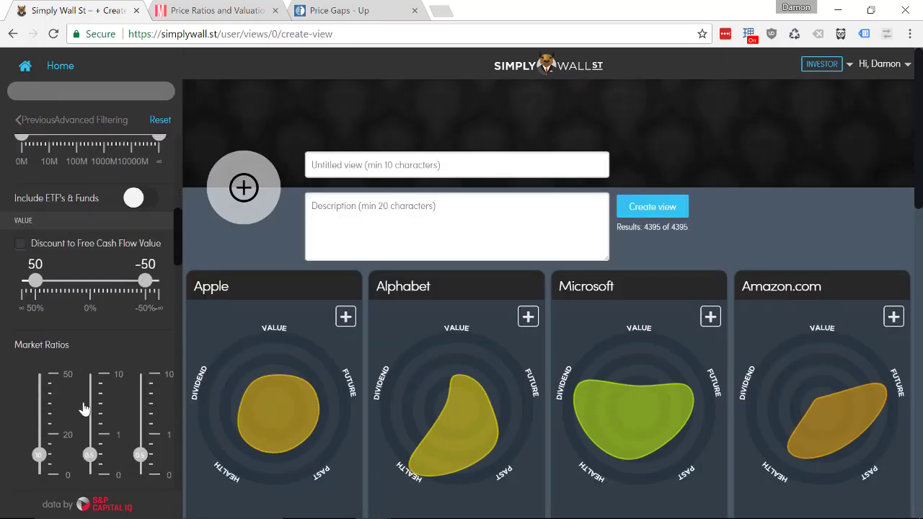
scroll(83, 408, down, 8)
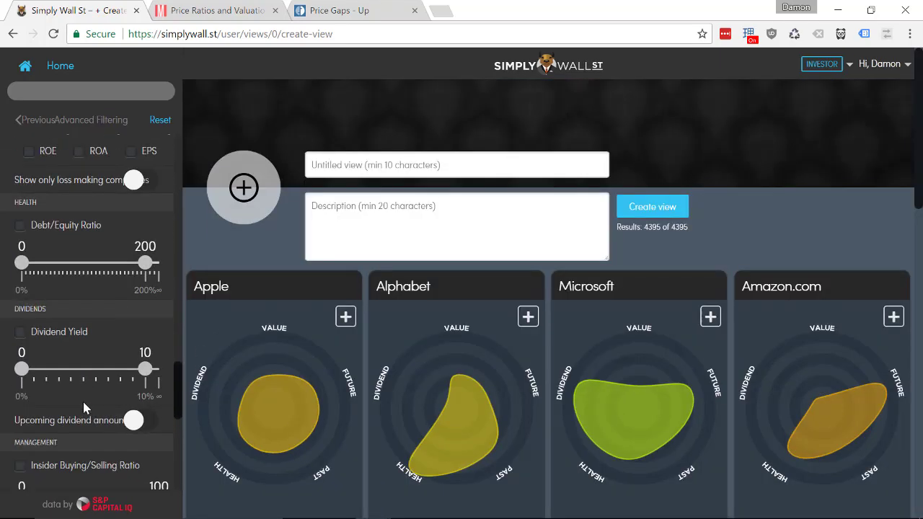
scroll(84, 408, down, 10)
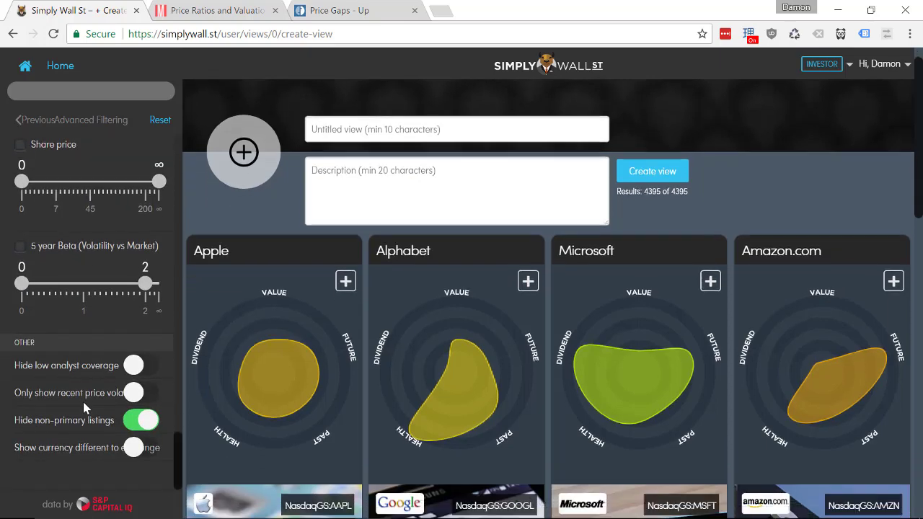
scroll(83, 402, up, 2)
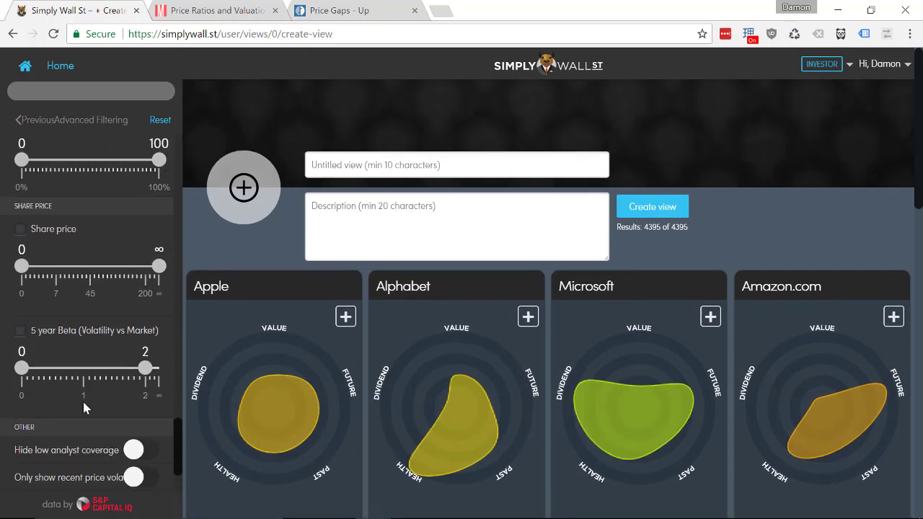
scroll(83, 404, up, 6)
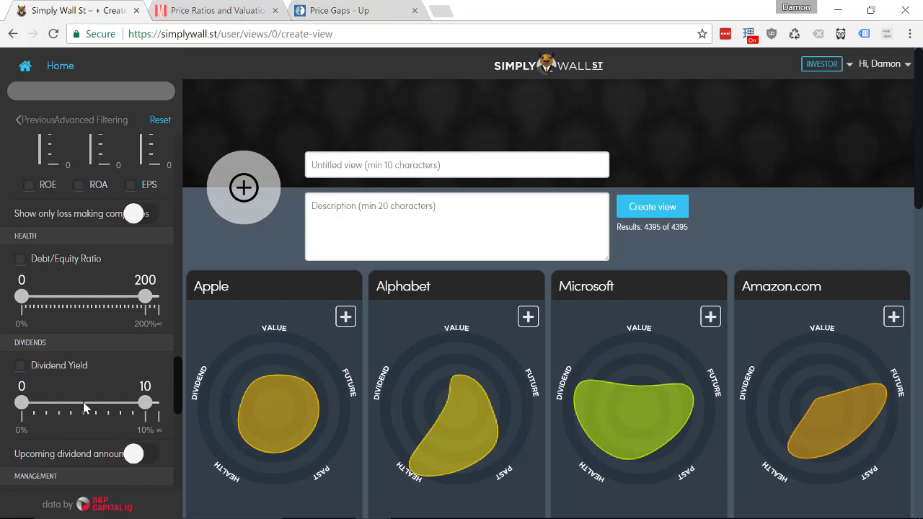
scroll(84, 408, up, 4)
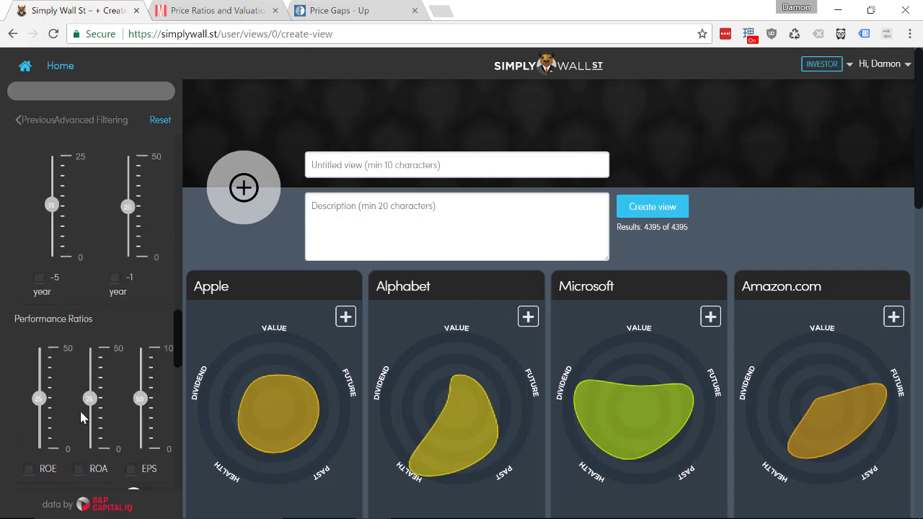
scroll(80, 414, up, 3)
scroll(81, 414, up, 3)
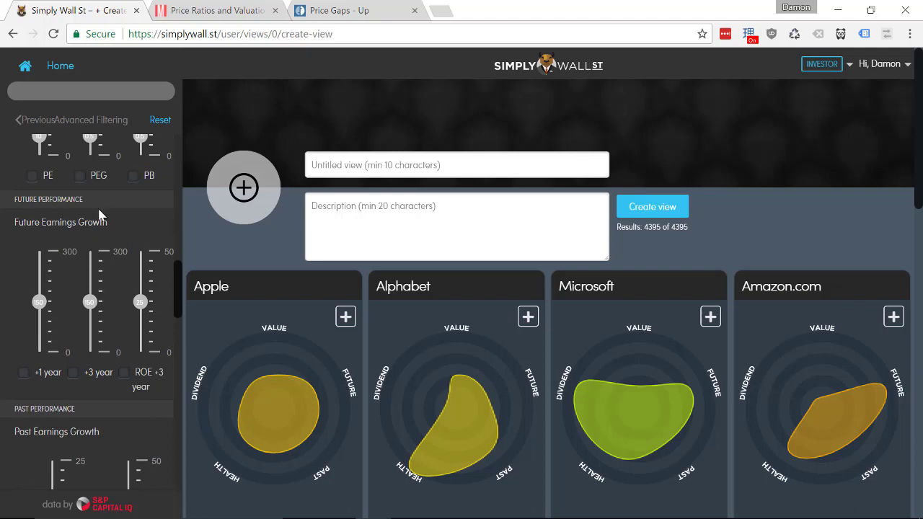
scroll(99, 214, up, 7)
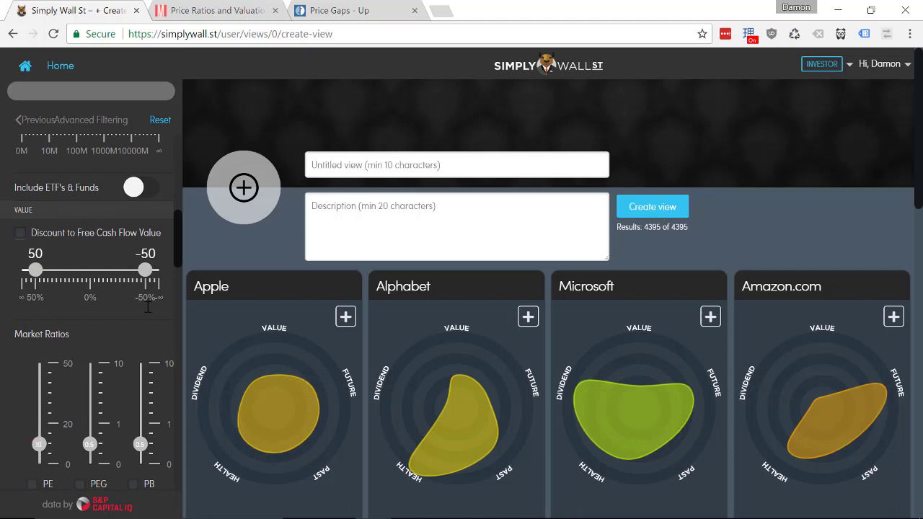
scroll(146, 311, up, 5)
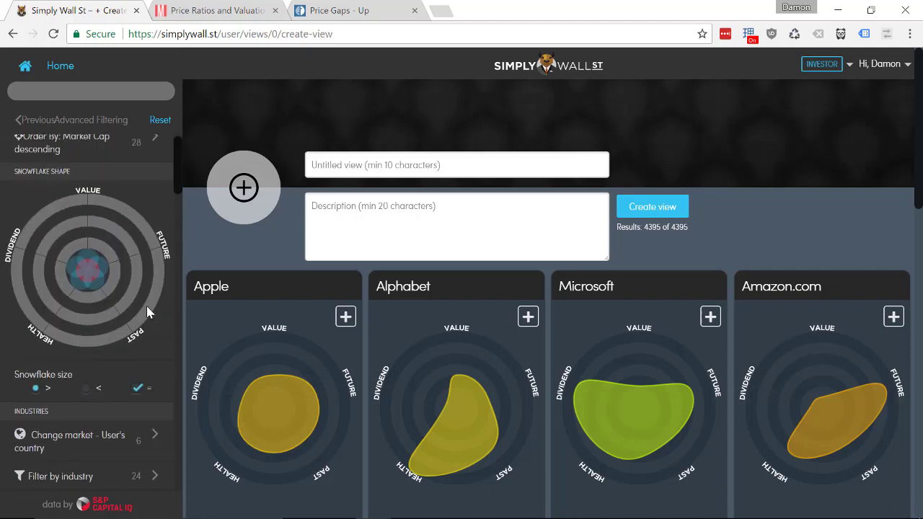
- Order the stocks in the new view by Discount to Intrinsic value, descending
scroll(147, 306, up, 1)
click(148, 156)
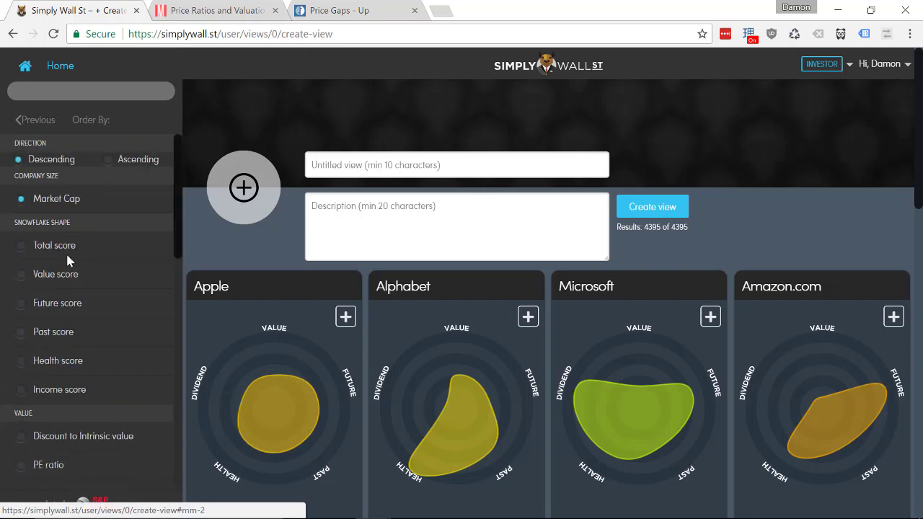
scroll(46, 298, down, 3)
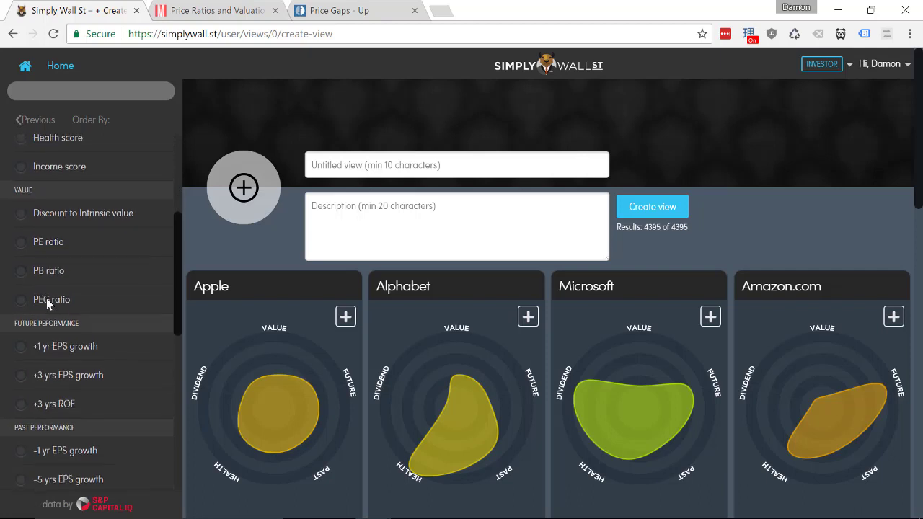
click(22, 214)
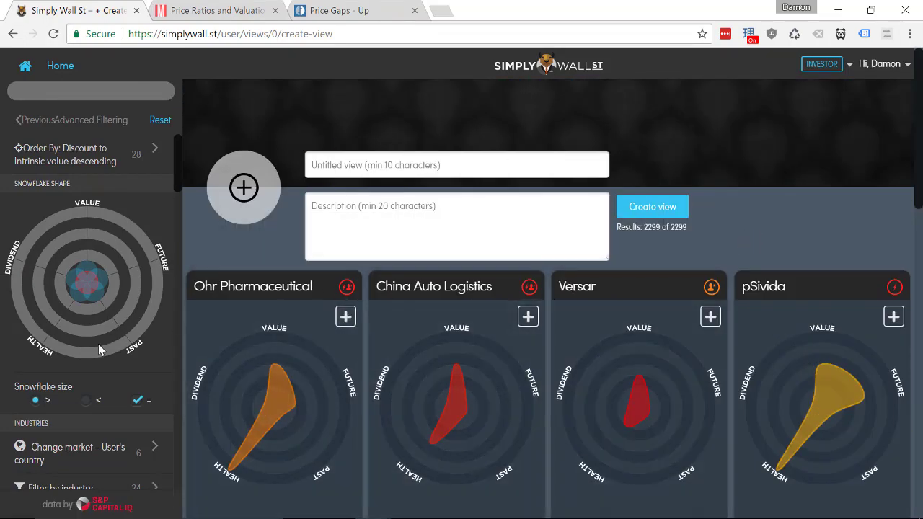
- Enable the Debt/Equity Ratio filter and limit it to a range of 0 to 51%
scroll(100, 350, down, 5)
scroll(100, 350, down, 5)
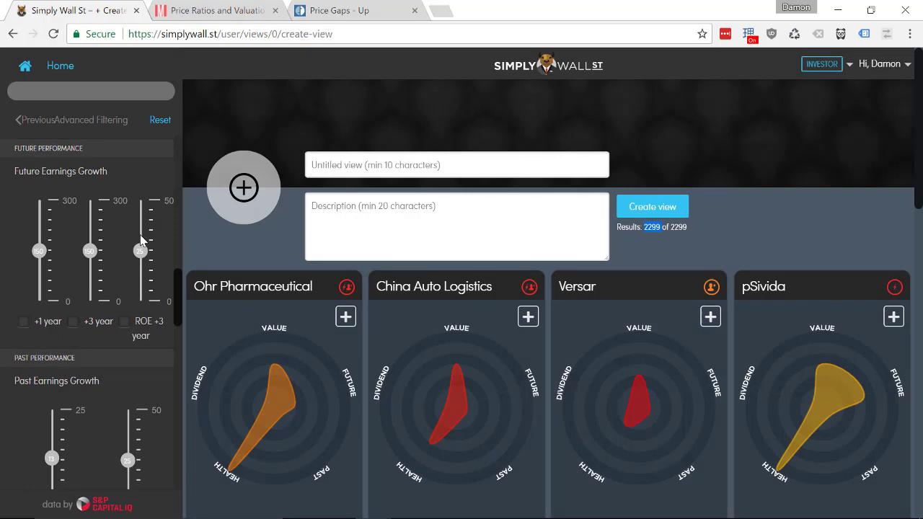
scroll(142, 240, down, 5)
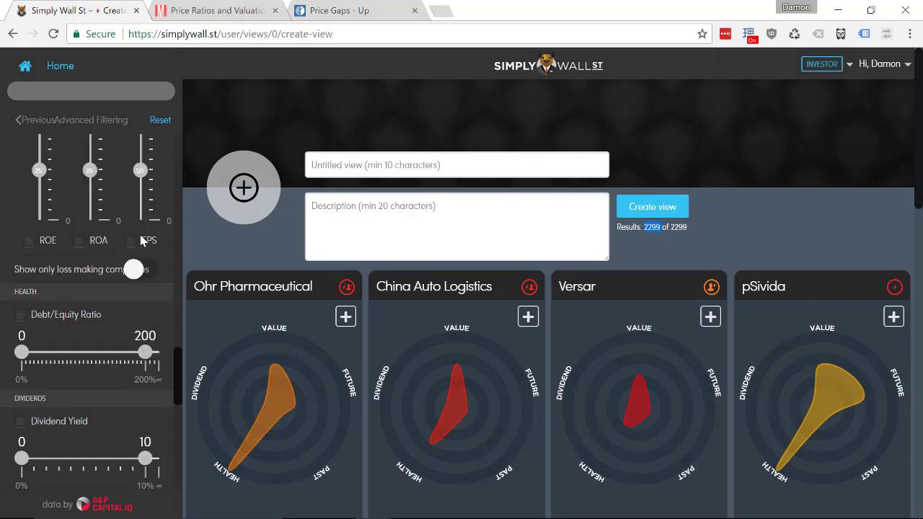
scroll(141, 236, down, 5)
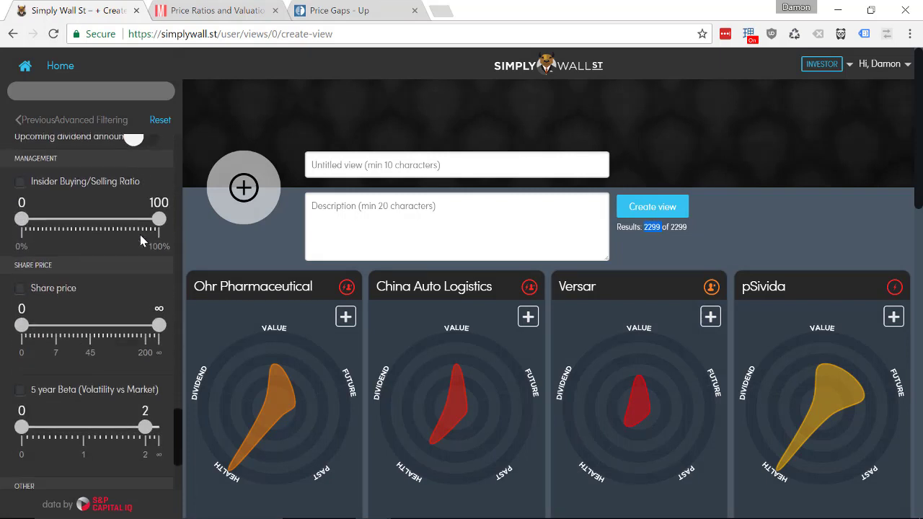
scroll(140, 235, up, 5)
scroll(140, 239, down, 3)
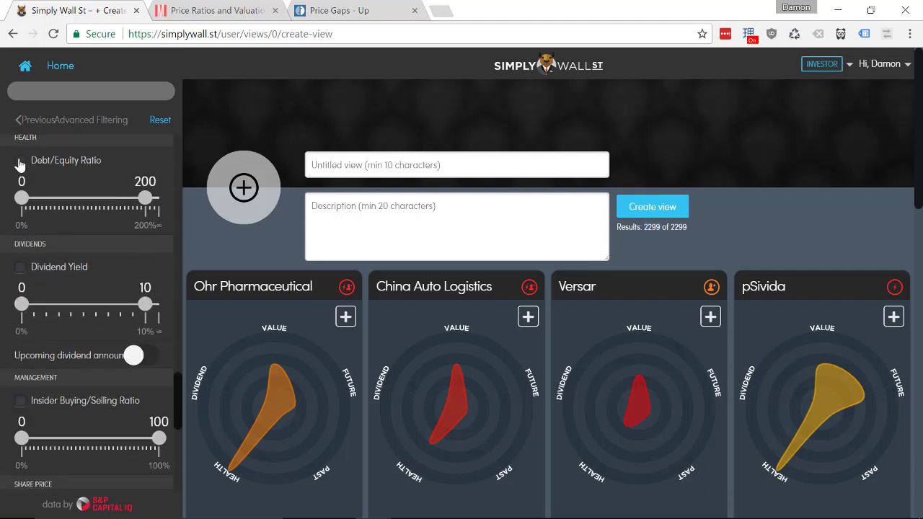
click(19, 163)
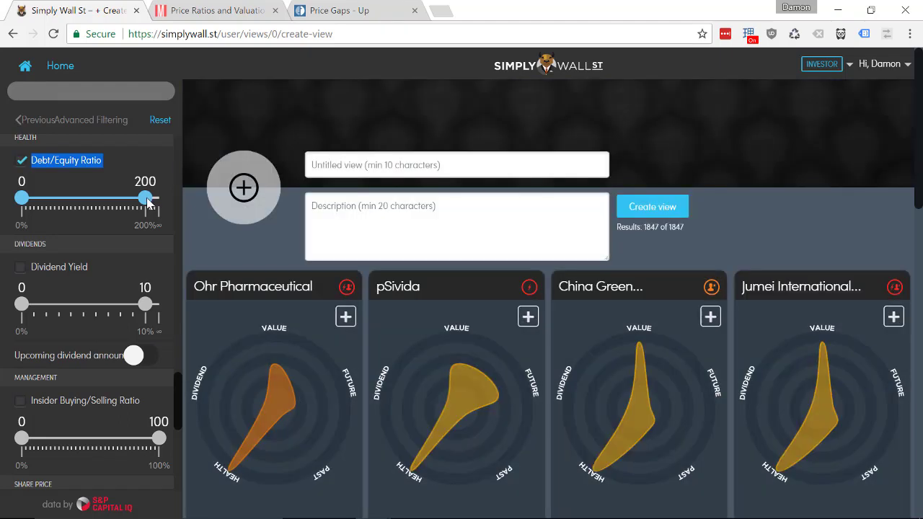
drag(147, 201, 54, 232)
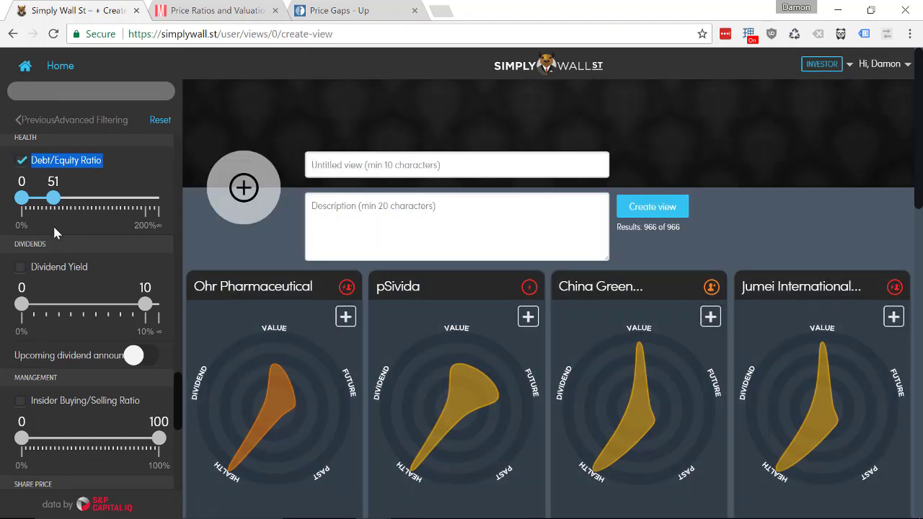
- Enable the Insider Buying/Selling Ratio filter and set its range to 50 to 100%
scroll(132, 279, down, 5)
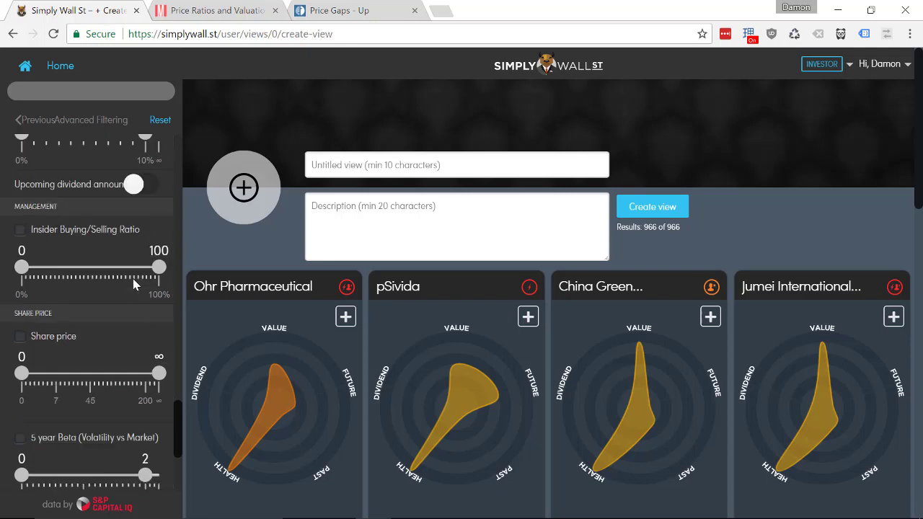
scroll(133, 279, up, 5)
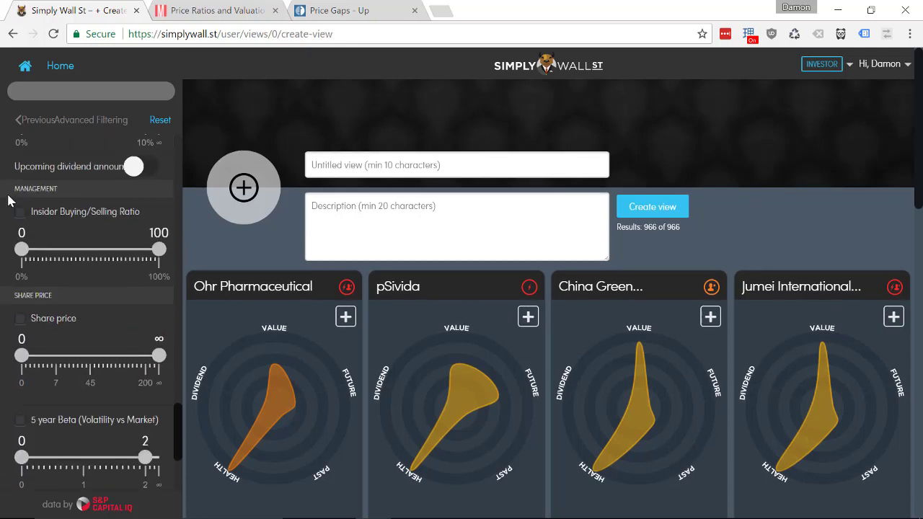
click(21, 215)
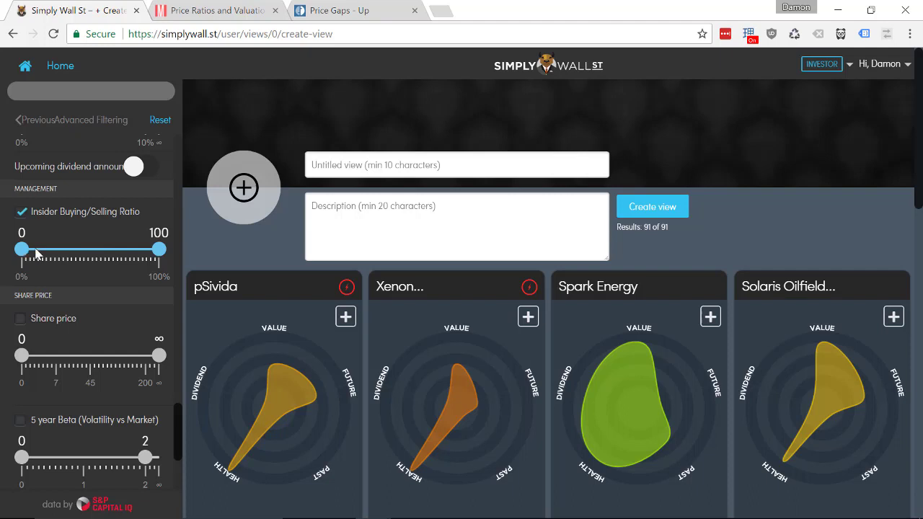
drag(26, 253, 96, 253)
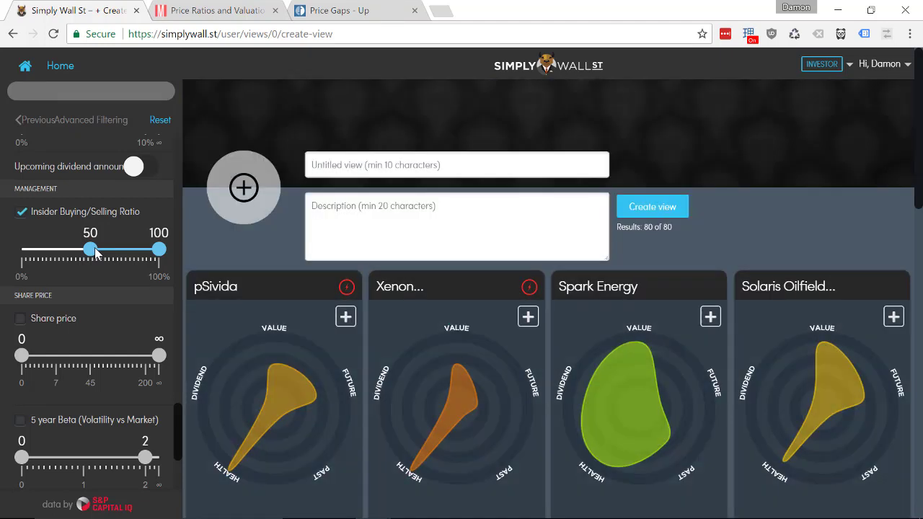
- Open pSivida's company report from the filtered stocks in a new browser tab and switch to it
right_click(245, 385)
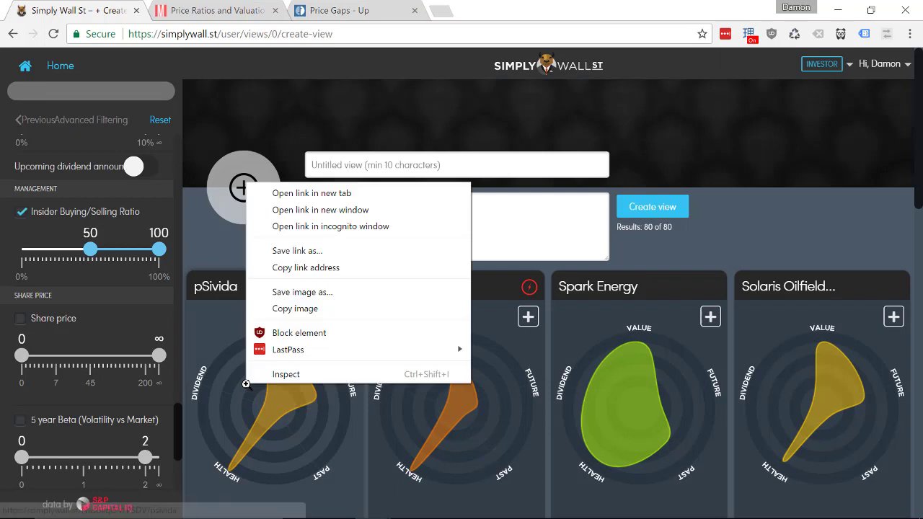
click(288, 192)
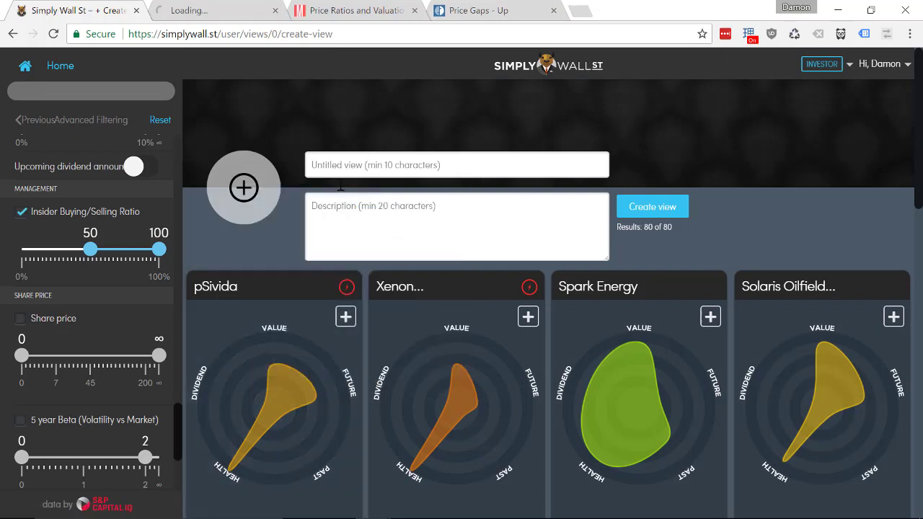
click(252, 9)
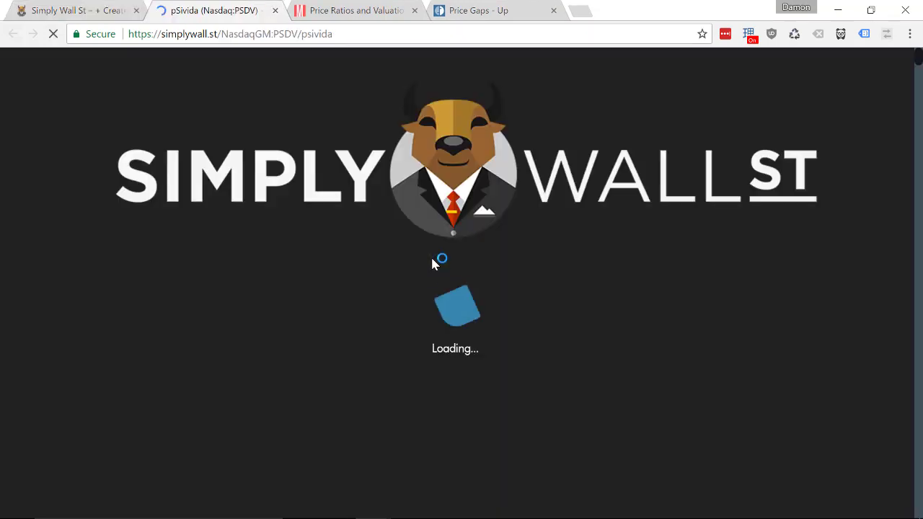
- Examine pSivida's report for intrinsic value, analysts' growth expectations, balance sheet and historical debt, and the CEO and management details
scroll(432, 261, down, 3)
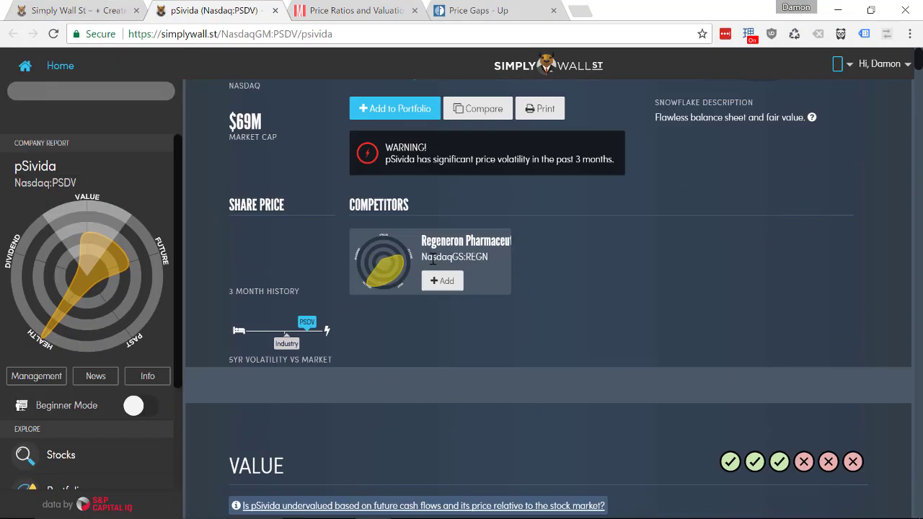
scroll(433, 260, down, 4)
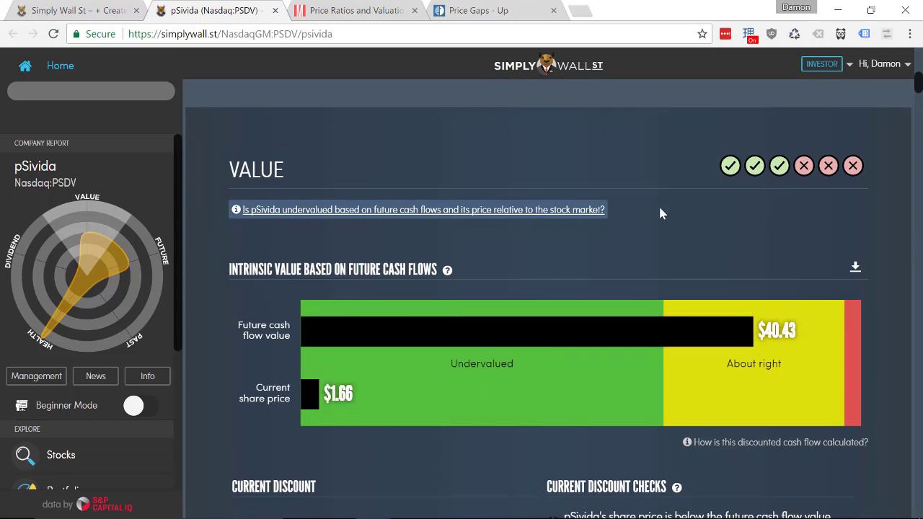
scroll(659, 204, down, 20)
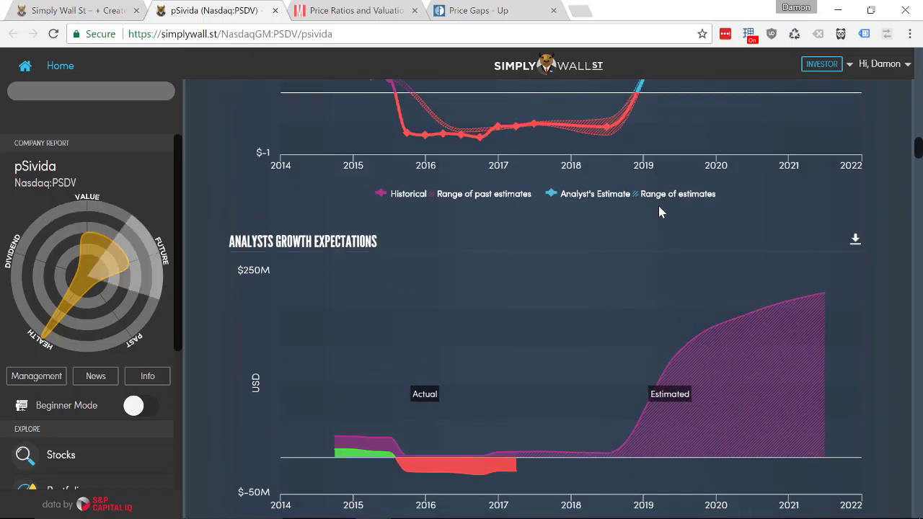
scroll(659, 214, down, 20)
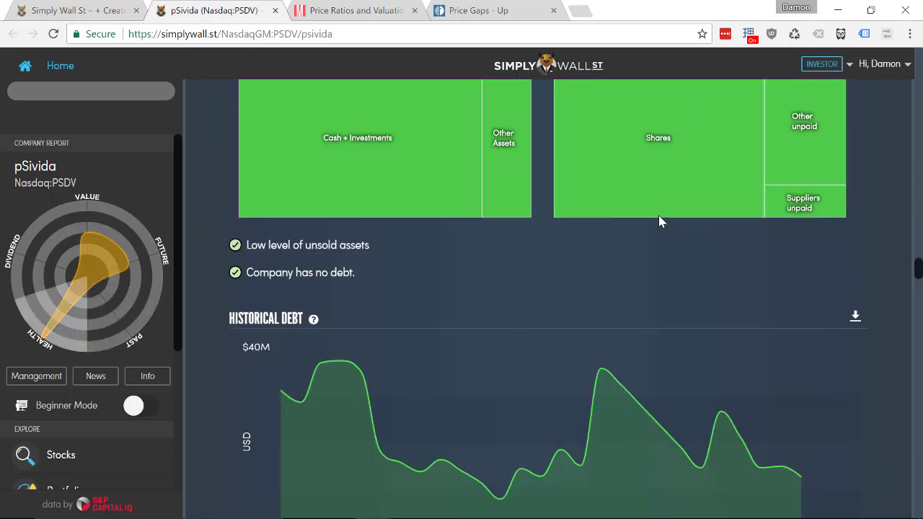
scroll(659, 216, down, 20)
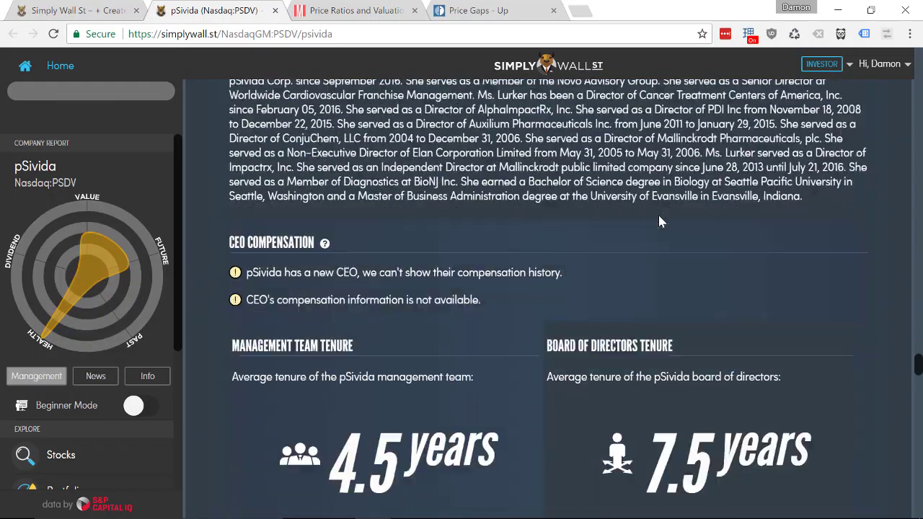
scroll(658, 217, down, 5)
scroll(658, 216, up, 15)
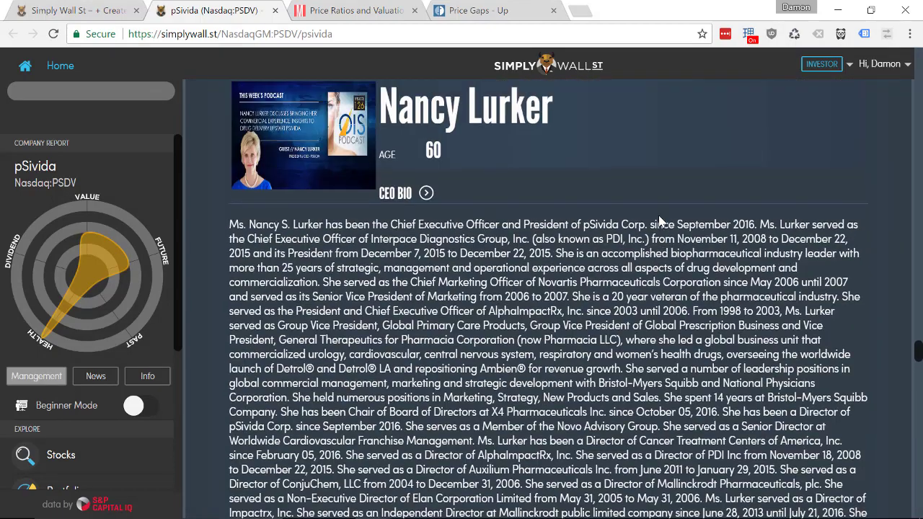
- Review pSivida's historical debt, dividend yield, management team, recent insider trading and ownership breakdown in the company report
scroll(658, 222, up, 12)
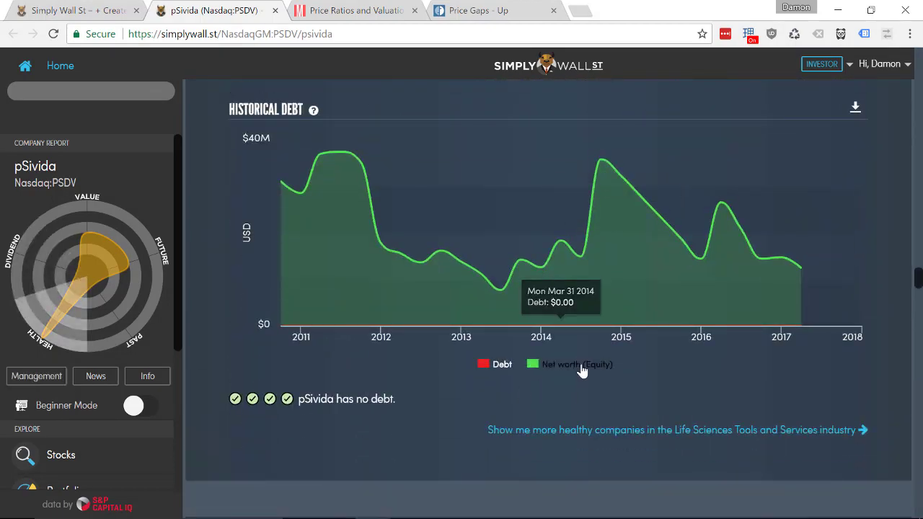
scroll(520, 390, down, 12)
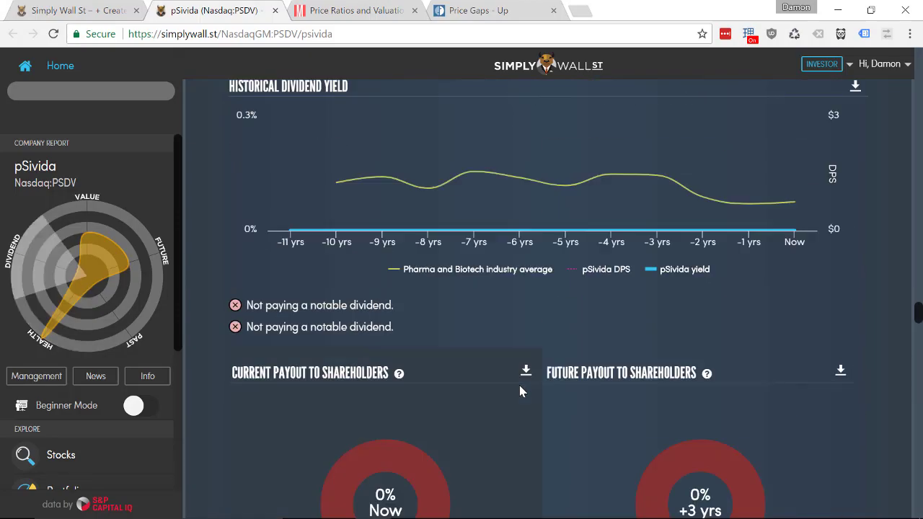
scroll(519, 385, down, 12)
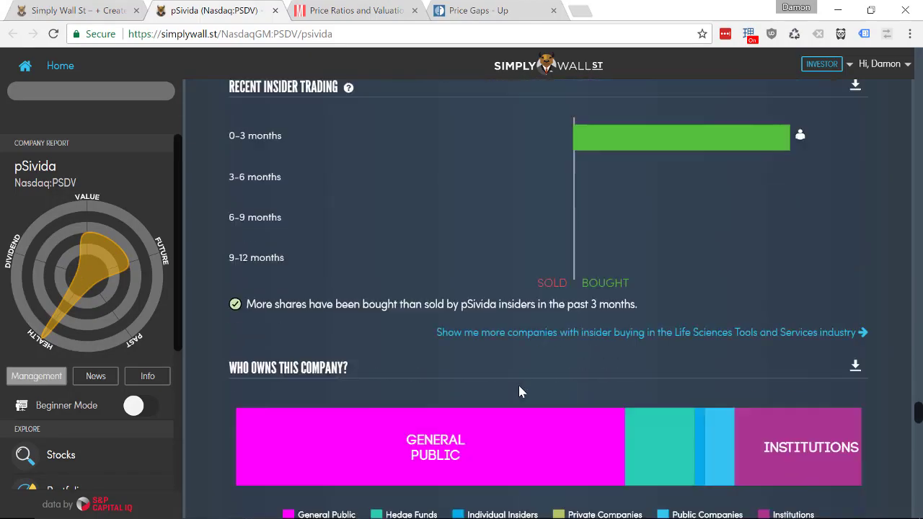
scroll(519, 387, up, 5)
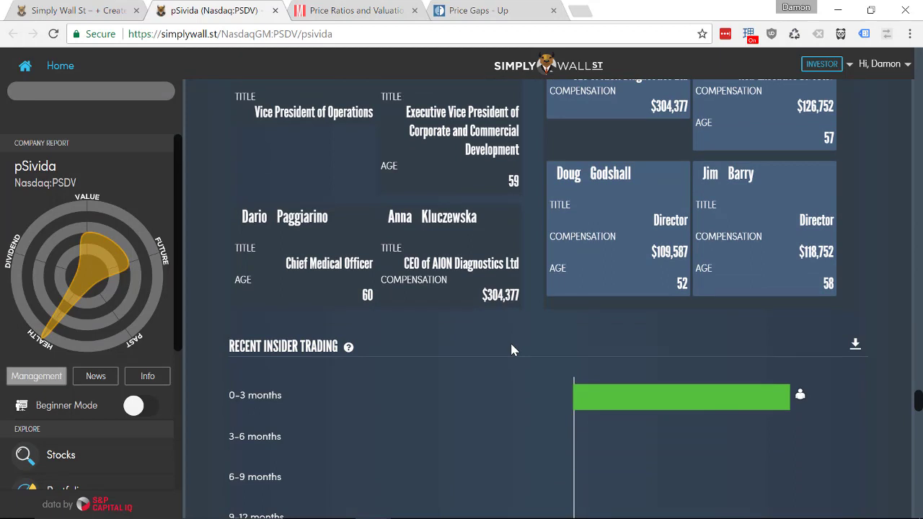
- Return to the custom stock view and review its advanced filters, from share price and volatility to industry and snowflake shape
click(119, 10)
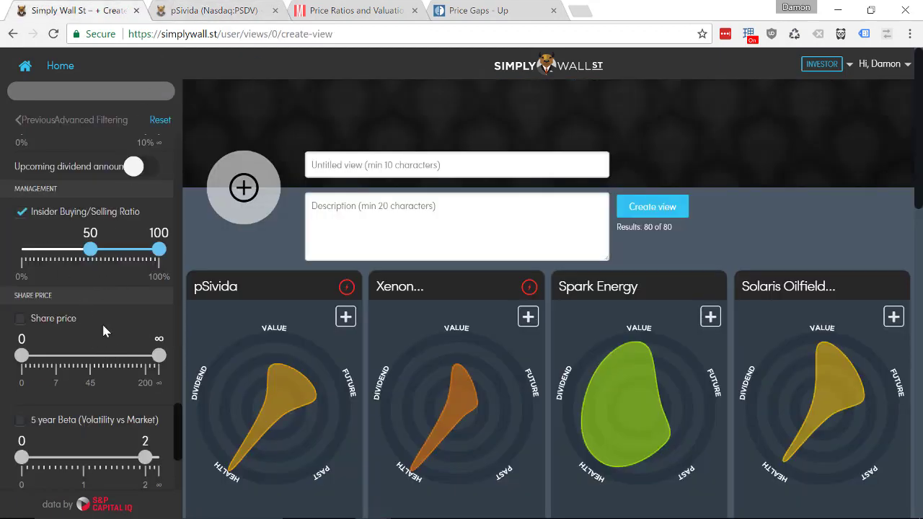
scroll(109, 266, down, 3)
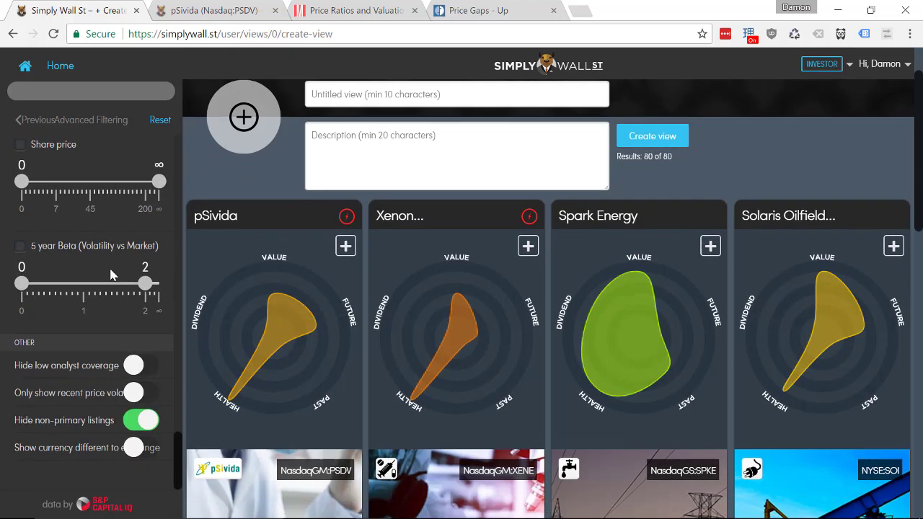
scroll(67, 249, up, 10)
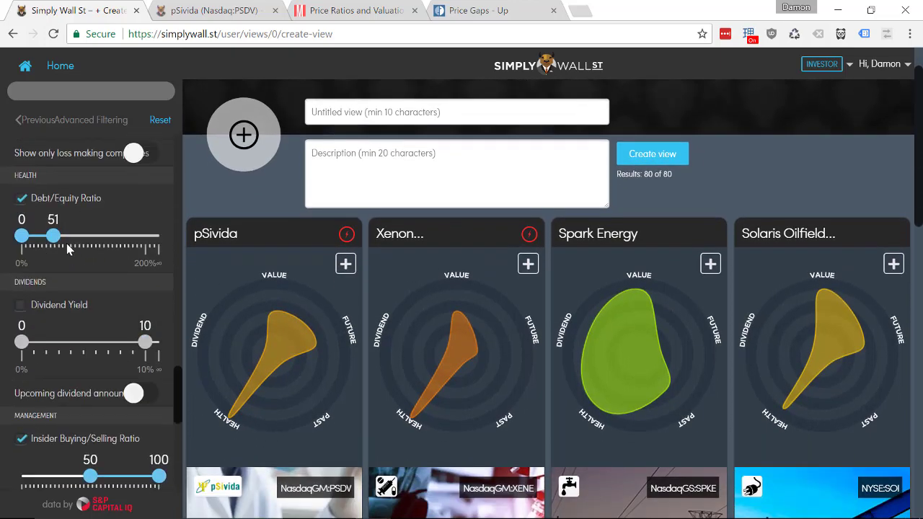
scroll(67, 248, up, 10)
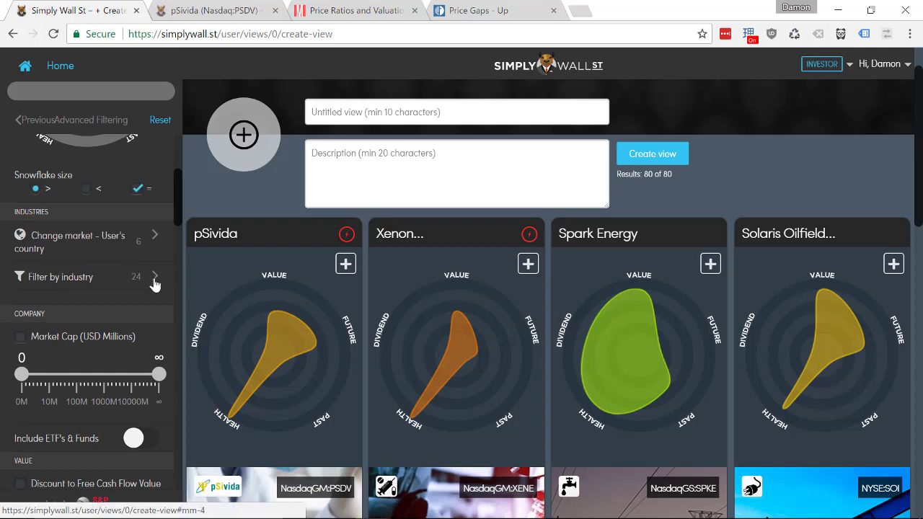
scroll(86, 236, up, 3)
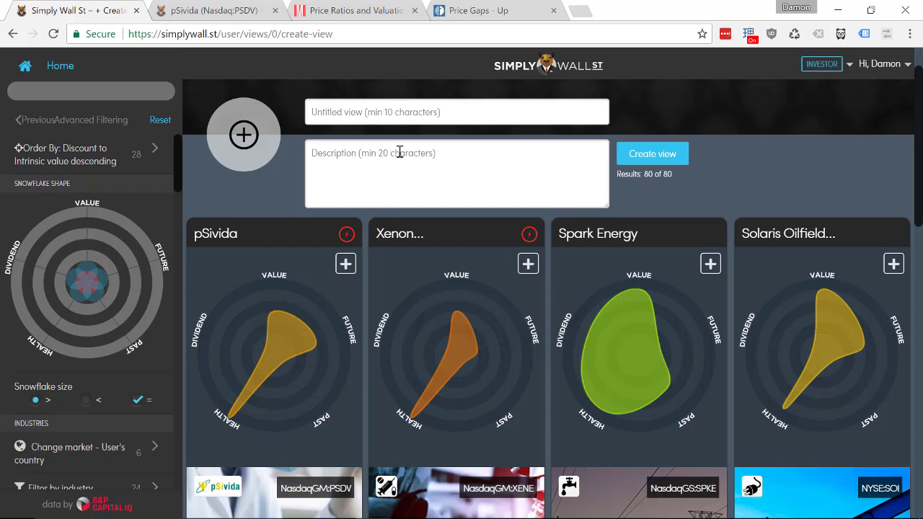
- Glance at Barchart's Price Gaps page, then open the saved first watchlist from Simply Wall St's home page
click(481, 6)
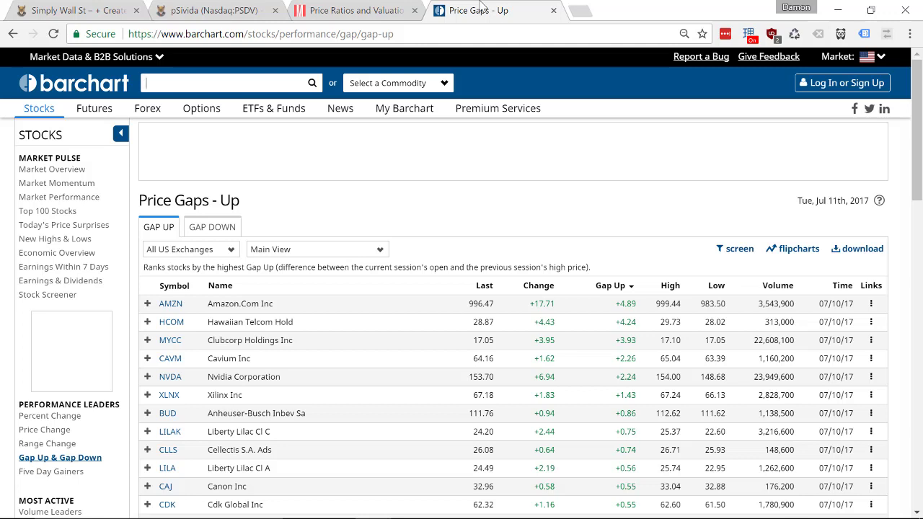
click(78, 8)
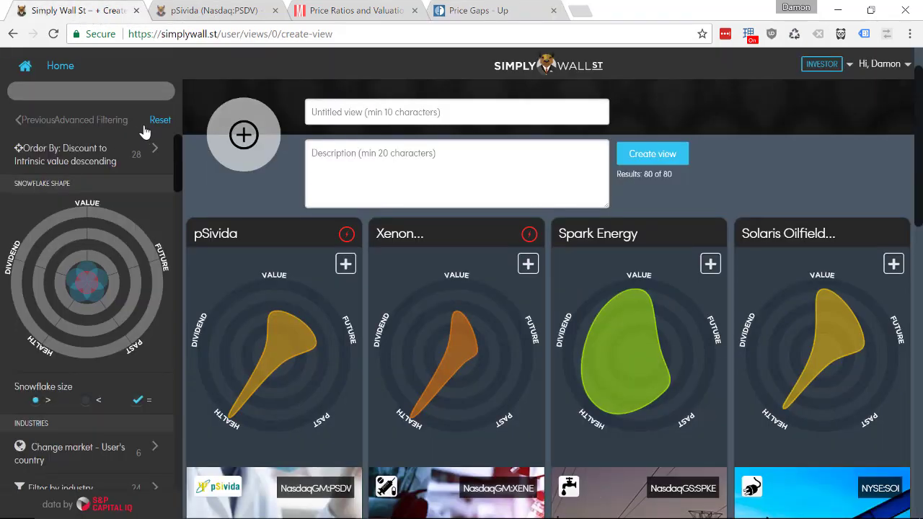
click(56, 65)
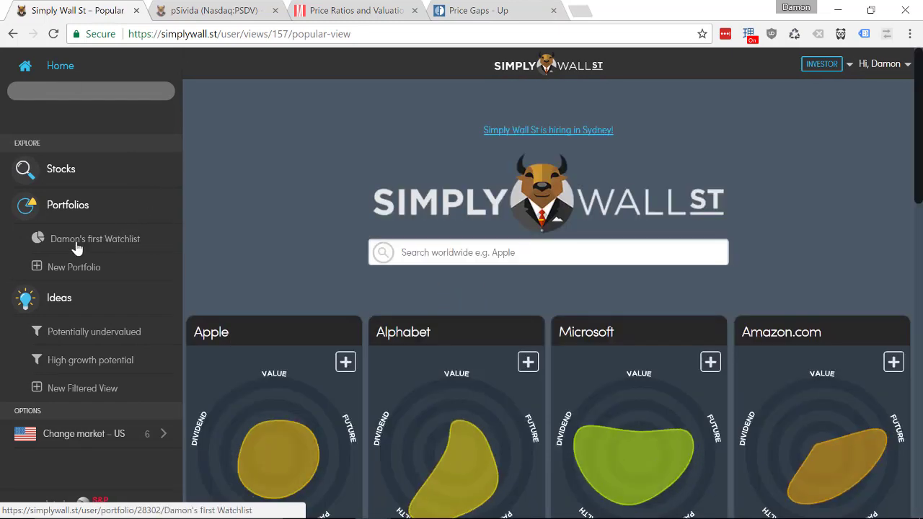
click(77, 248)
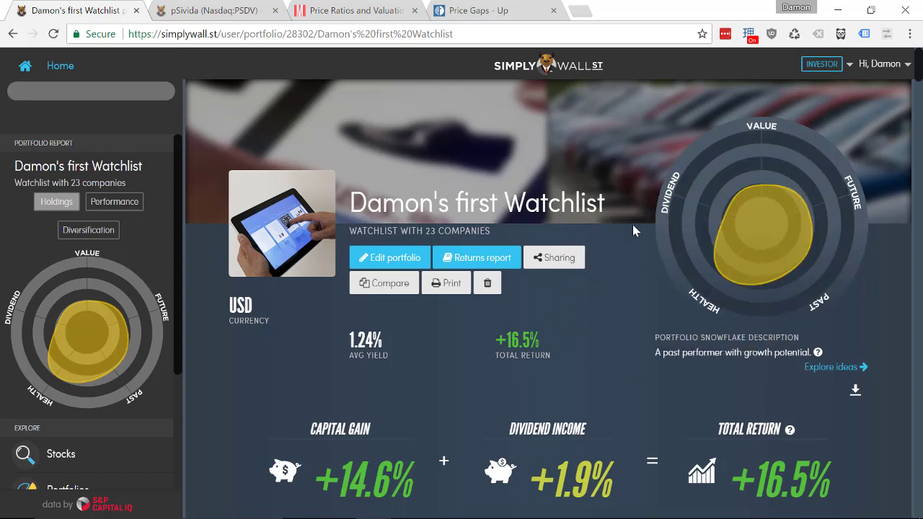
- Examine the watchlist's total return, its individual holdings and the portfolio's five-year volatility relative to the market
scroll(633, 229, down, 3)
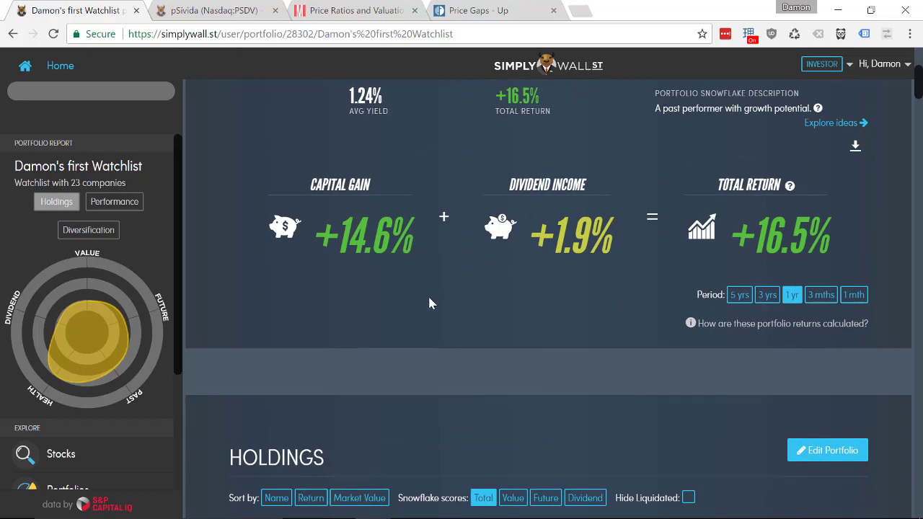
scroll(427, 295, down, 5)
scroll(428, 299, down, 8)
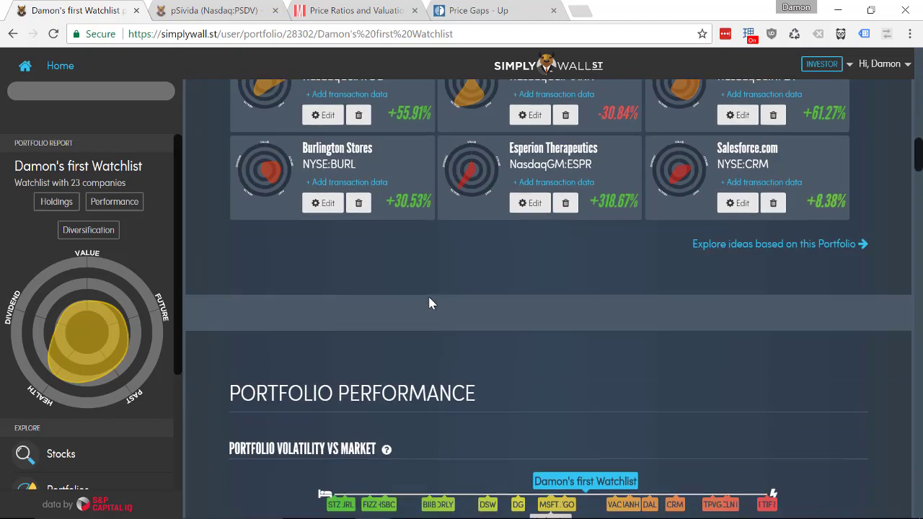
scroll(428, 302, down, 5)
scroll(428, 302, up, 9)
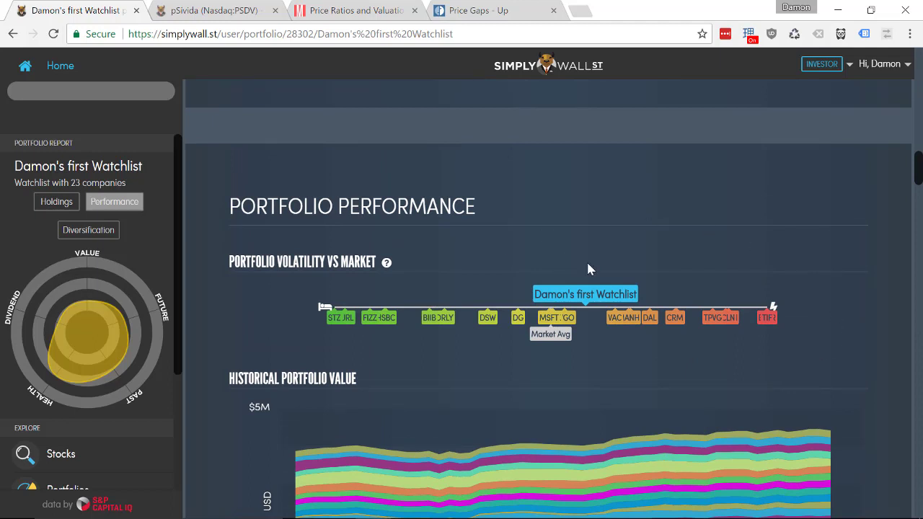
mouse_move(592, 295)
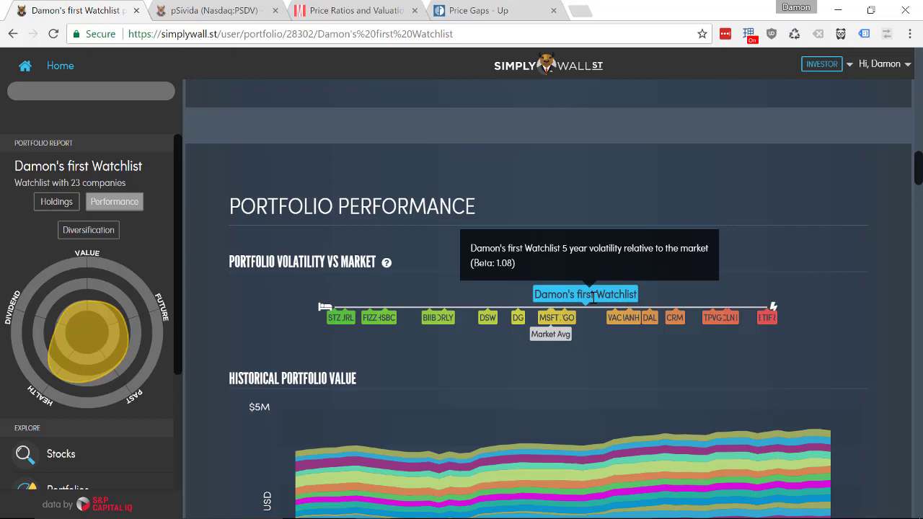
- Examine the watchlist's contributors to returns and its diversification by company
scroll(593, 297, down, 6)
scroll(593, 297, down, 5)
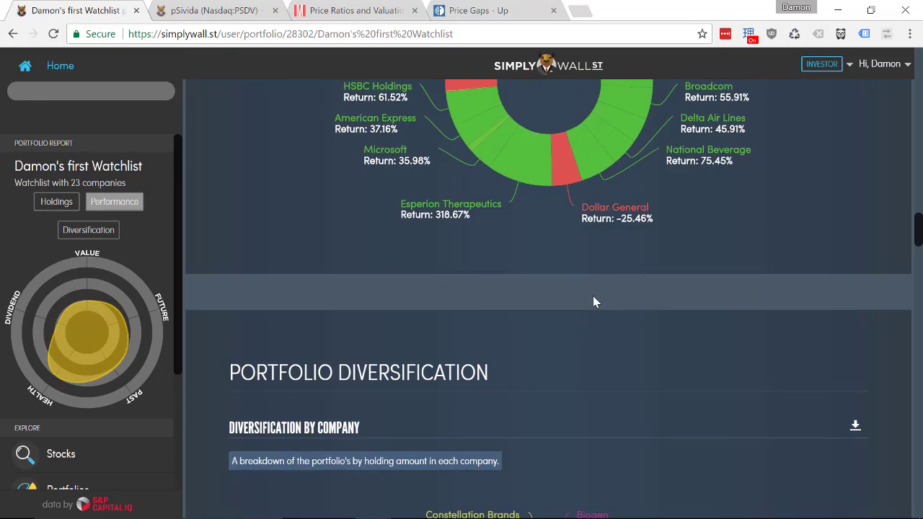
scroll(593, 297, up, 3)
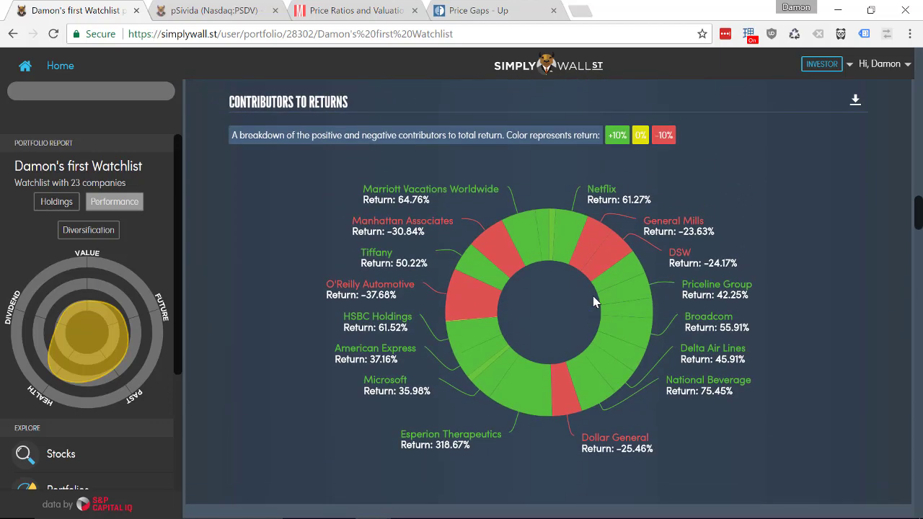
scroll(593, 302, down, 5)
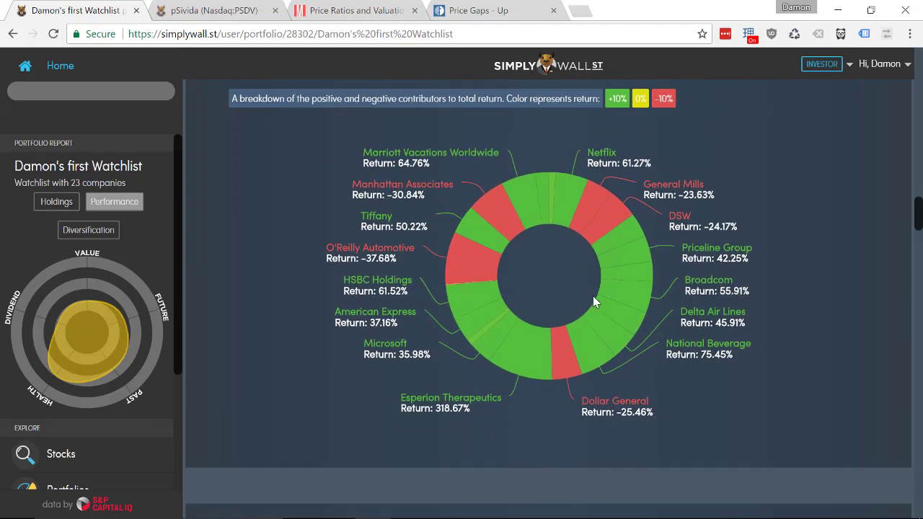
scroll(593, 297, down, 3)
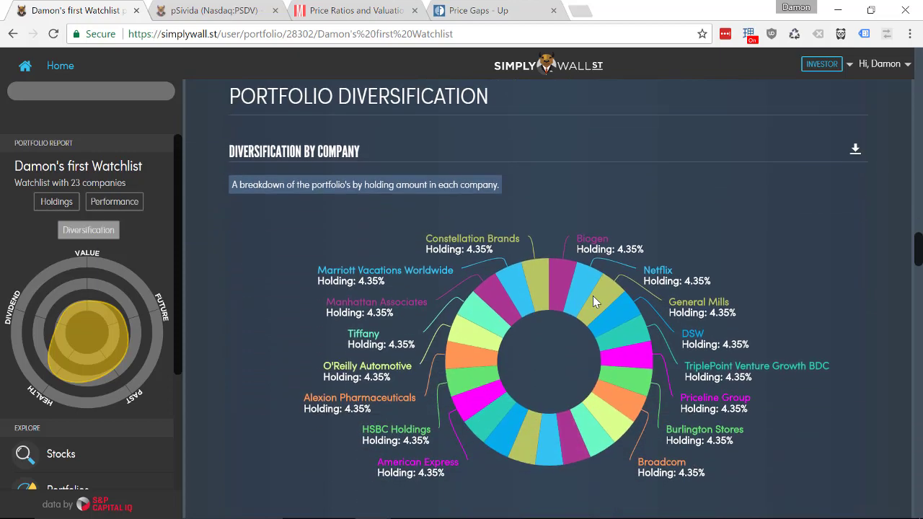
scroll(593, 297, down, 4)
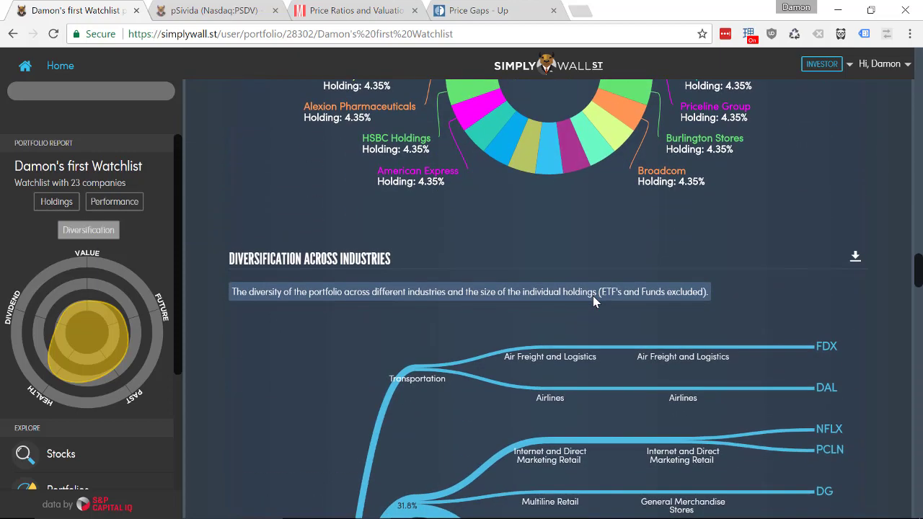
- Examine the watchlist's diversification across industries, including the retailing subcategories and the software, banking and semiconductor branches
scroll(593, 297, down, 8)
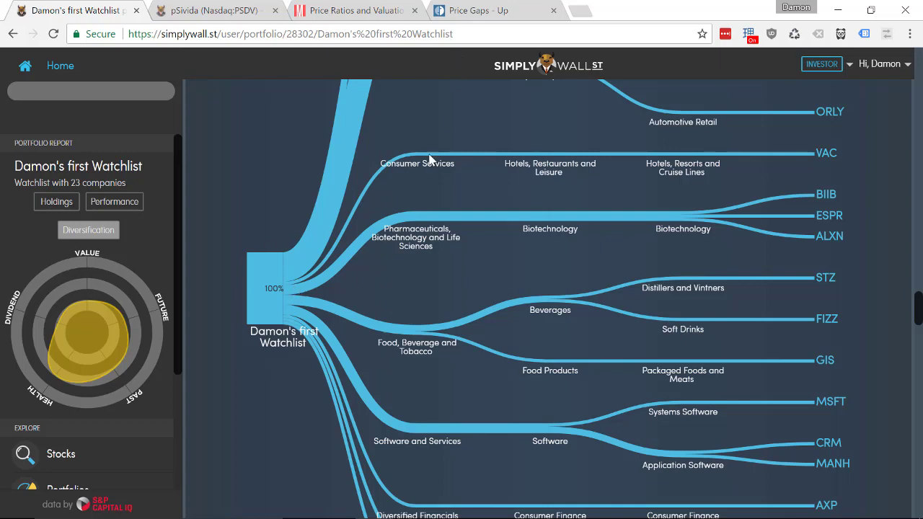
scroll(429, 157, up, 4)
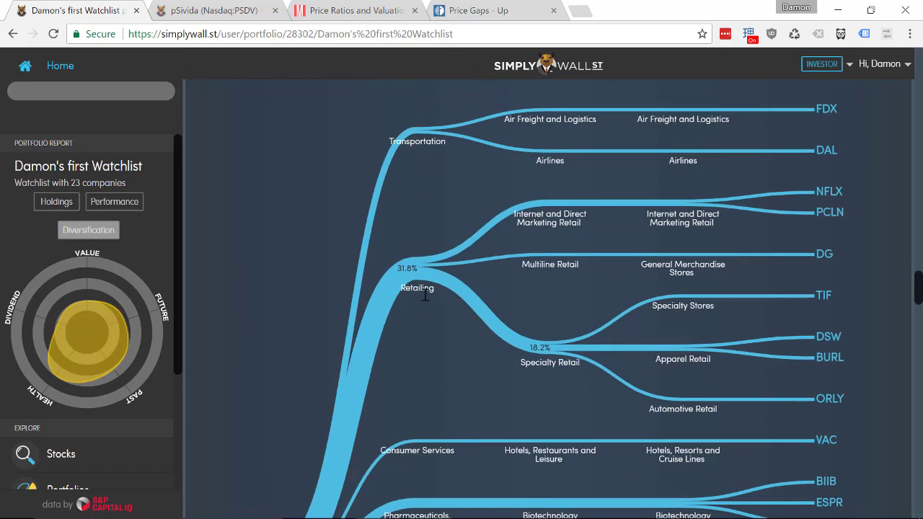
drag(563, 214, 552, 225)
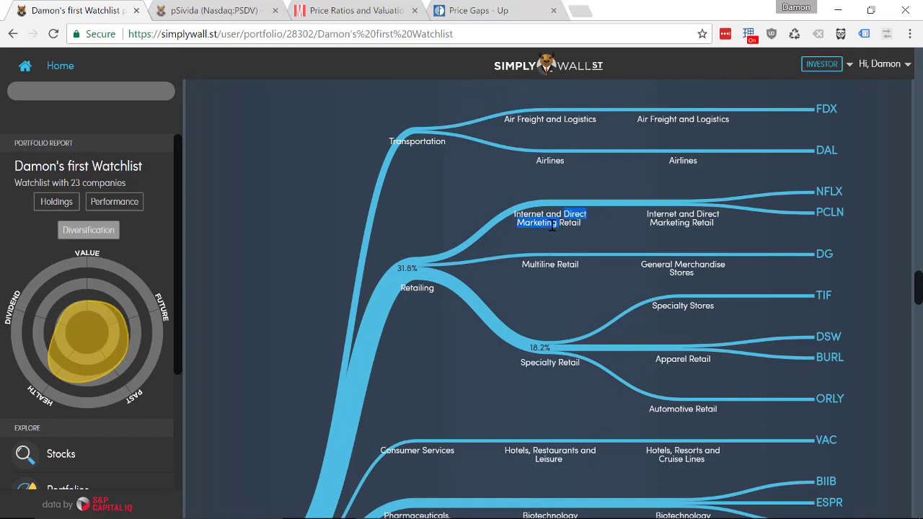
double_click(678, 309)
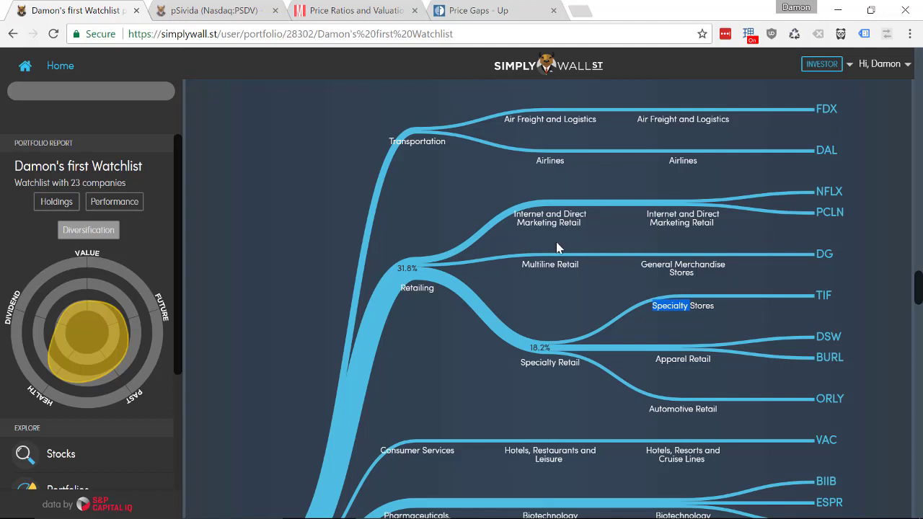
scroll(363, 308, down, 3)
scroll(362, 308, down, 2)
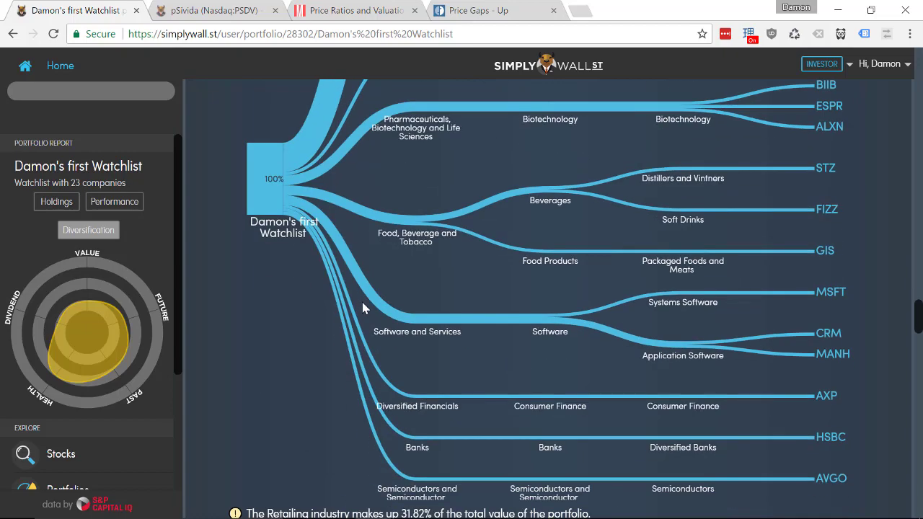
scroll(363, 308, up, 6)
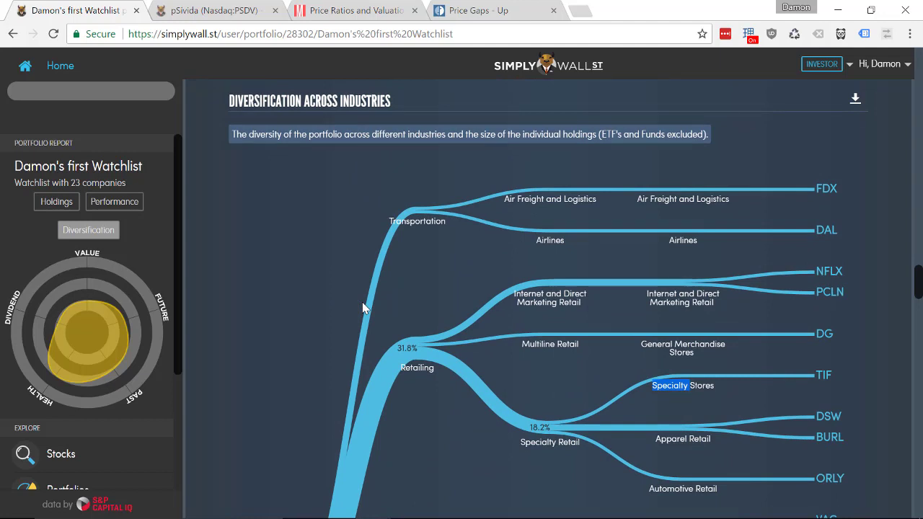
scroll(363, 306, down, 5)
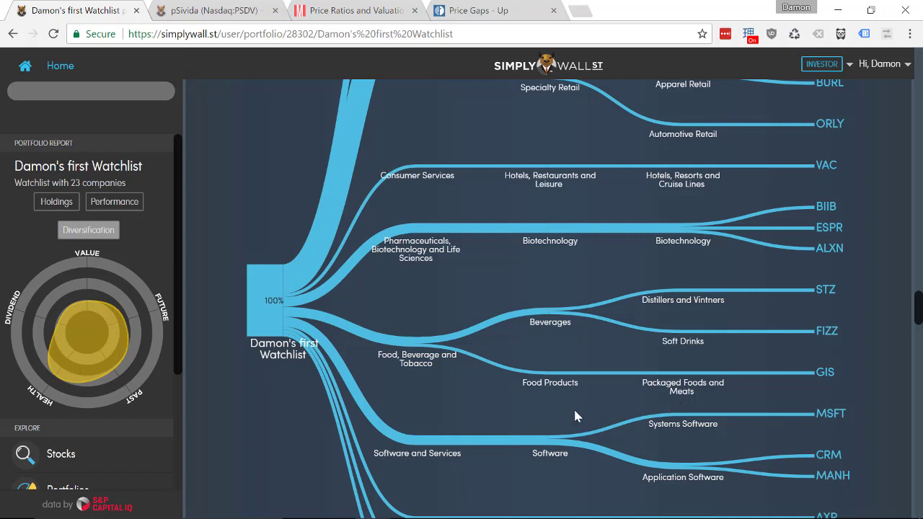
scroll(575, 416, up, 6)
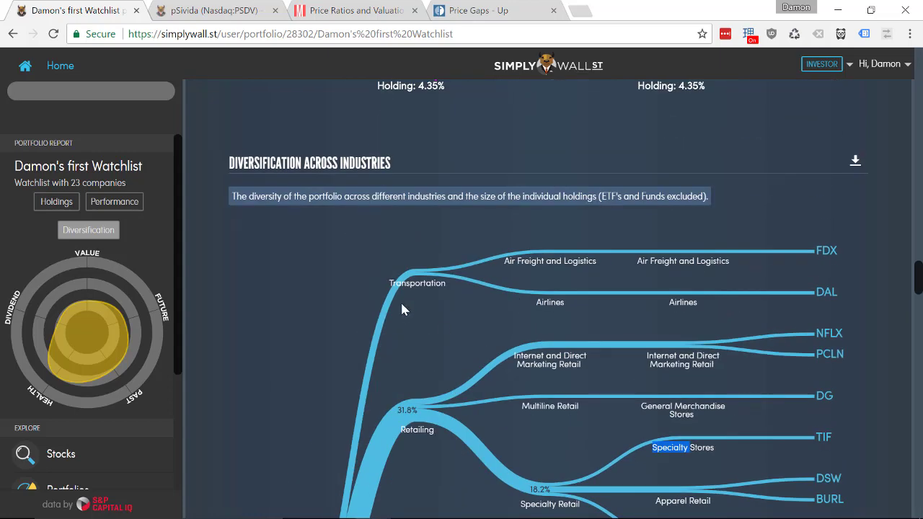
- Trace the Transportation branch to DAL and the Retailing branch to PCLN, and view the biotechnology holdings in the industry tree
double_click(424, 284)
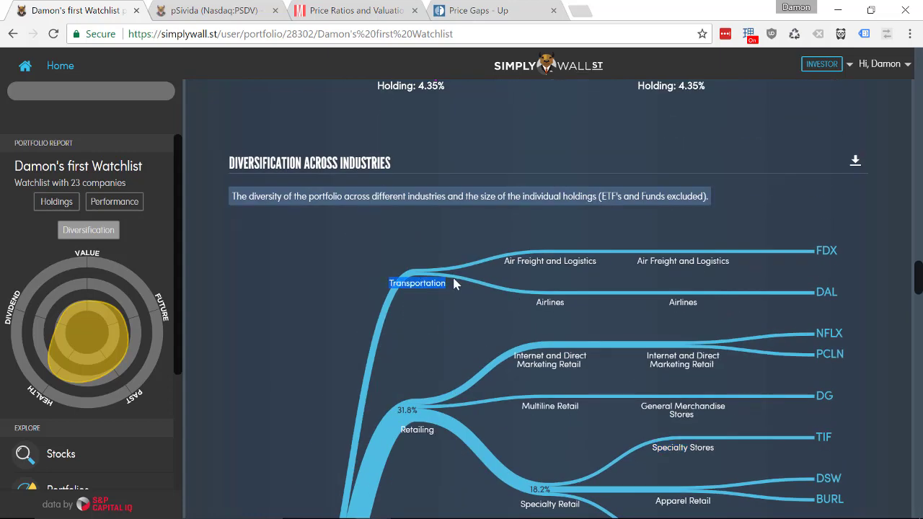
double_click(826, 292)
scroll(432, 272, down, 3)
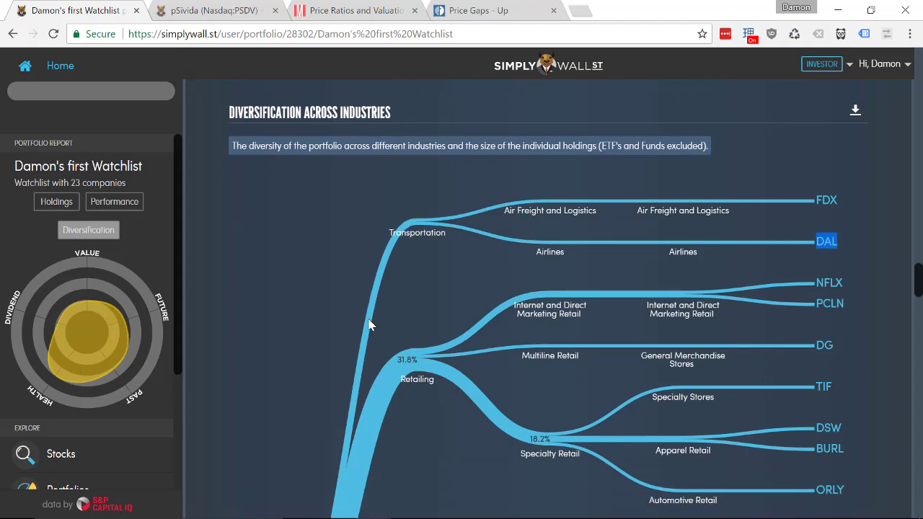
double_click(423, 228)
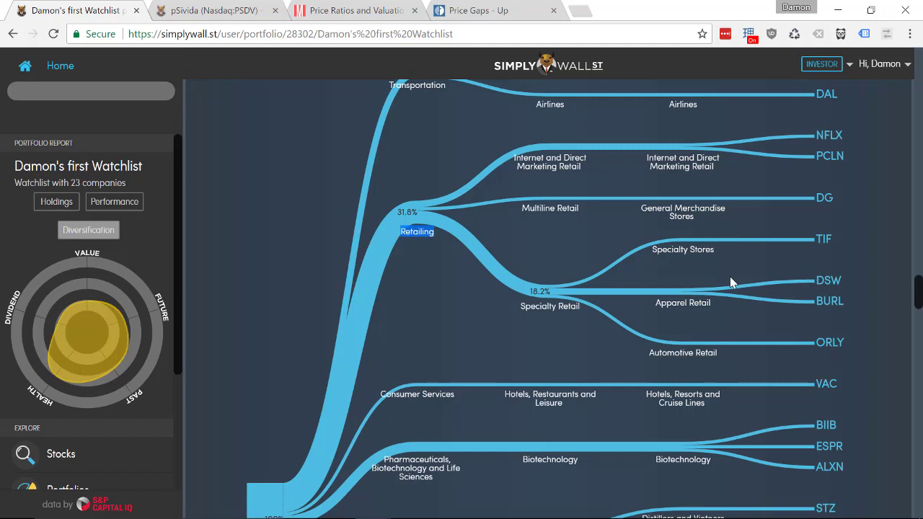
double_click(832, 157)
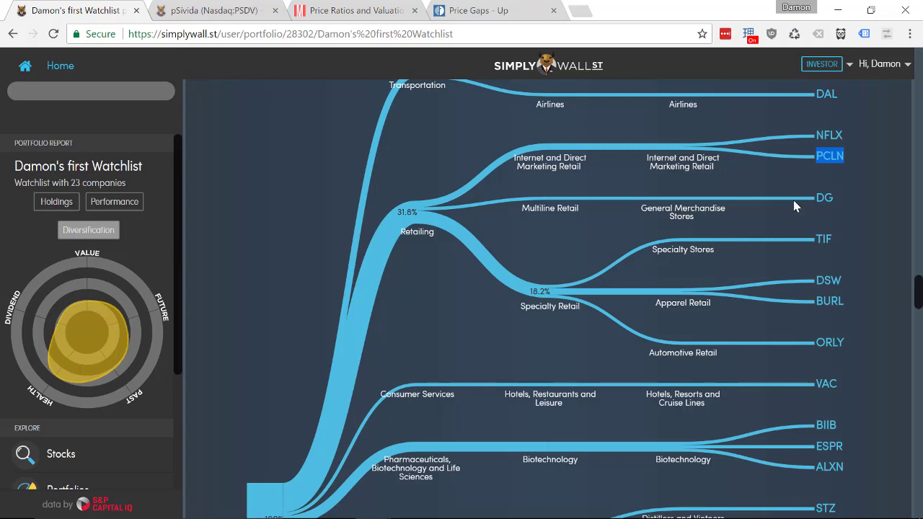
scroll(802, 211, down, 3)
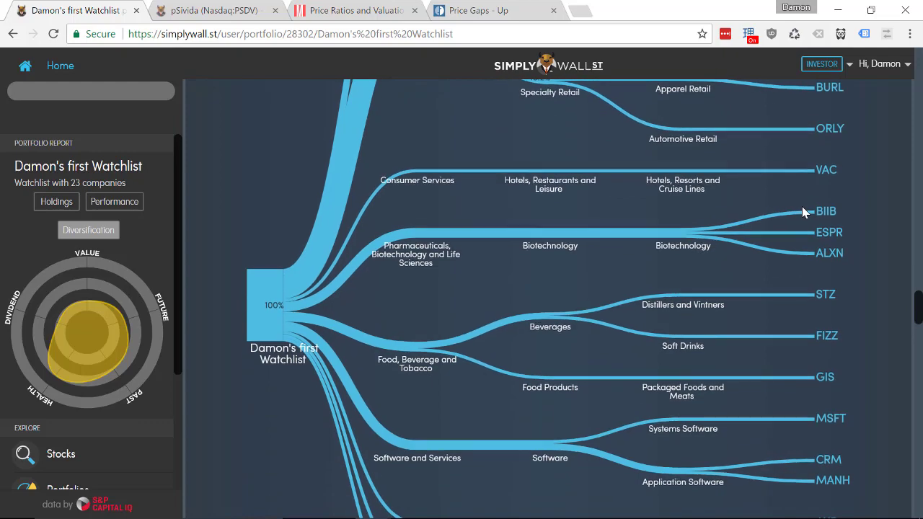
- Trace the Biotechnology branch of the industry tree to its BIIB, ESPR and ALXN holdings
scroll(801, 211, down, 1)
scroll(802, 211, down, 2)
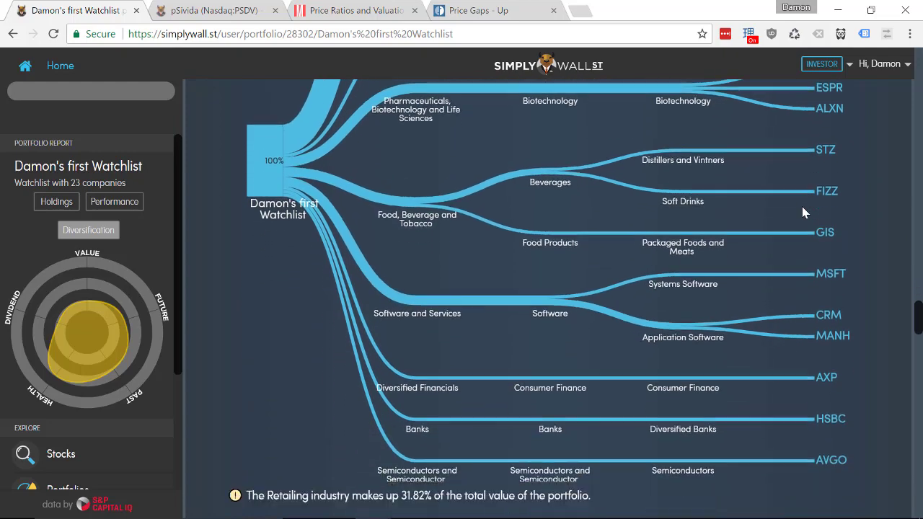
scroll(802, 206, up, 5)
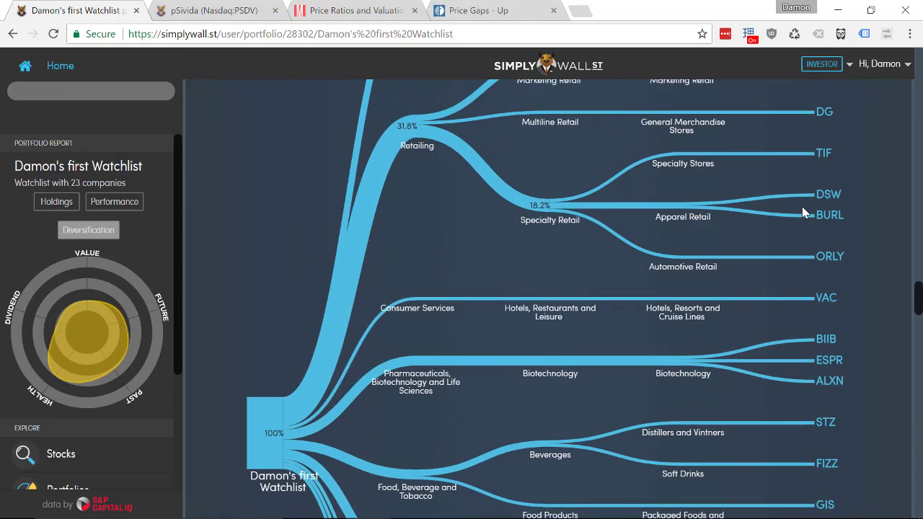
scroll(802, 206, down, 4)
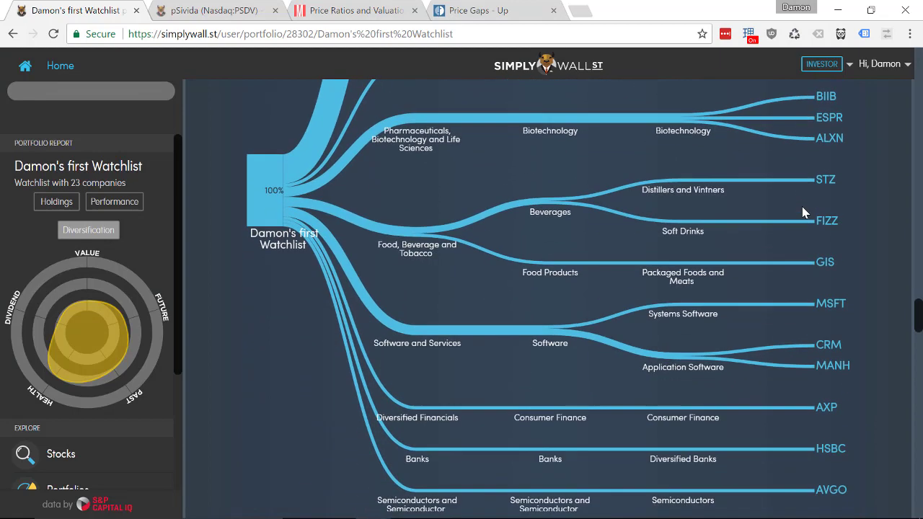
double_click(701, 130)
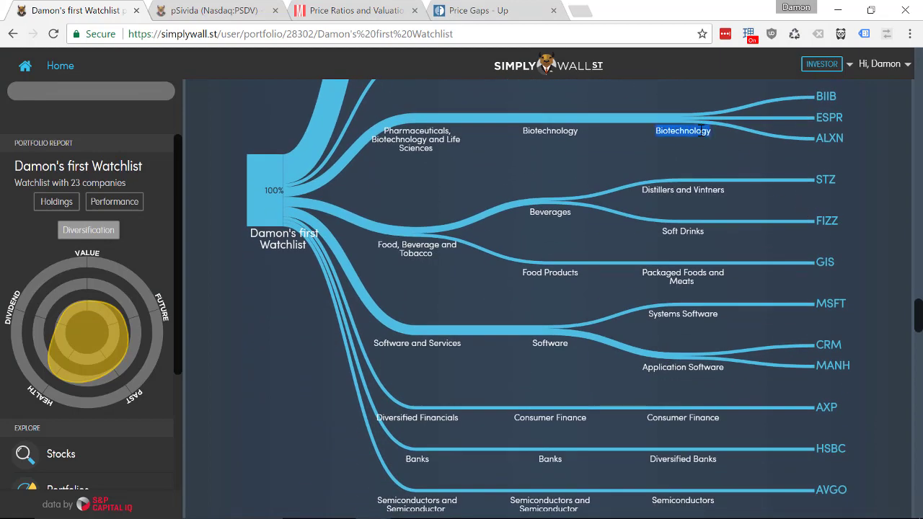
double_click(829, 96)
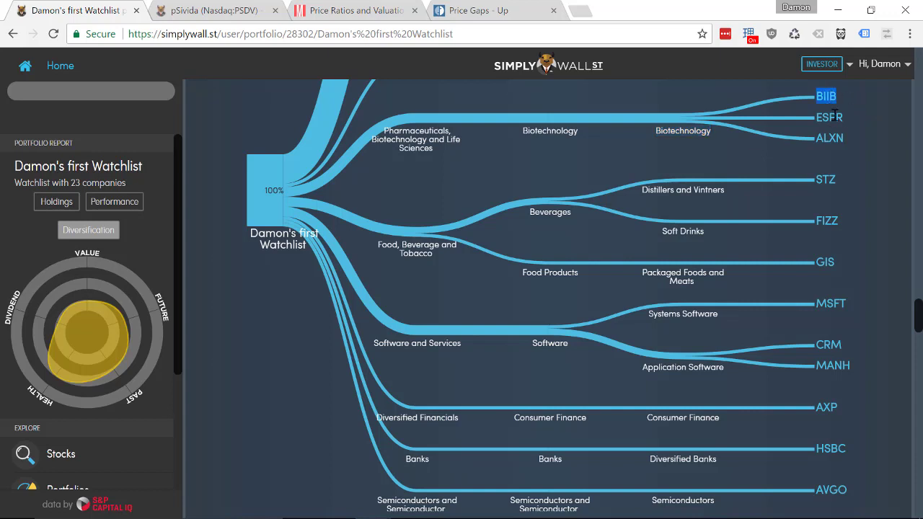
double_click(834, 117)
double_click(834, 137)
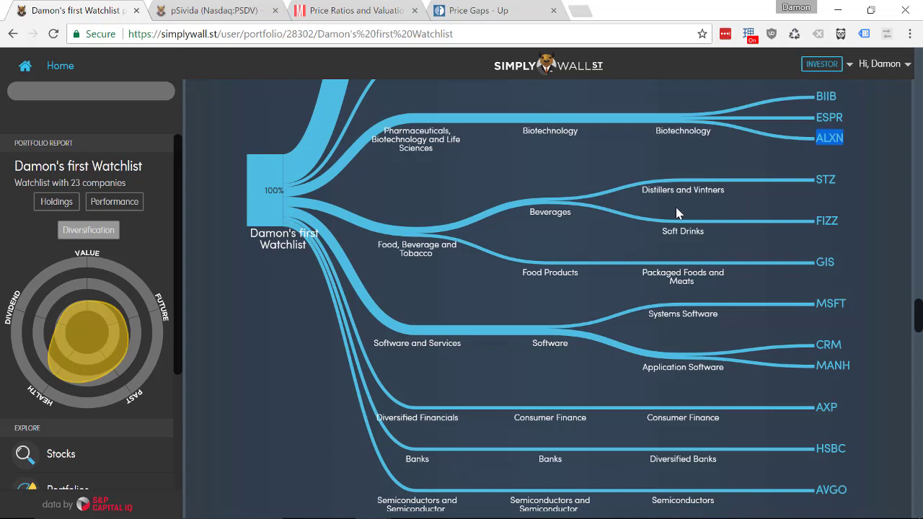
- Compare the spread of holdings across the industry tree's branches, from Retailing down to Semiconductors
scroll(676, 207, up, 5)
scroll(675, 207, down, 6)
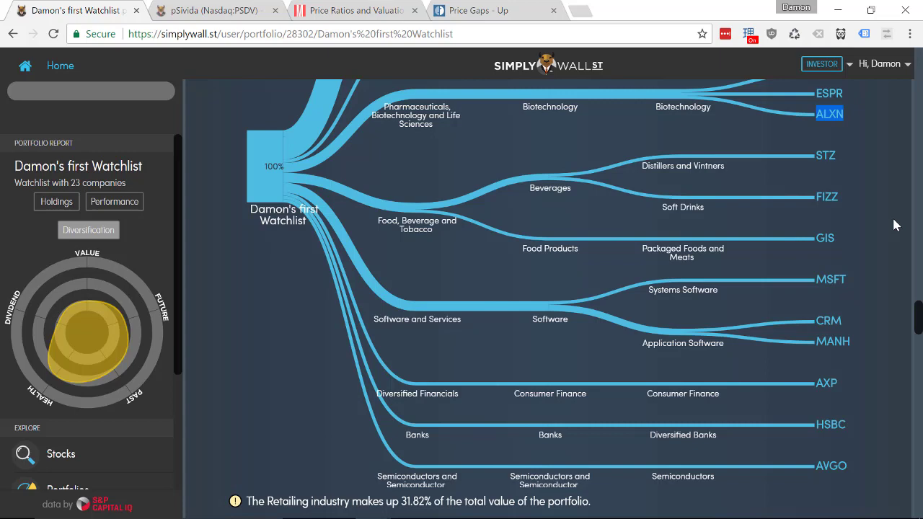
scroll(894, 225, down, 5)
scroll(894, 226, down, 4)
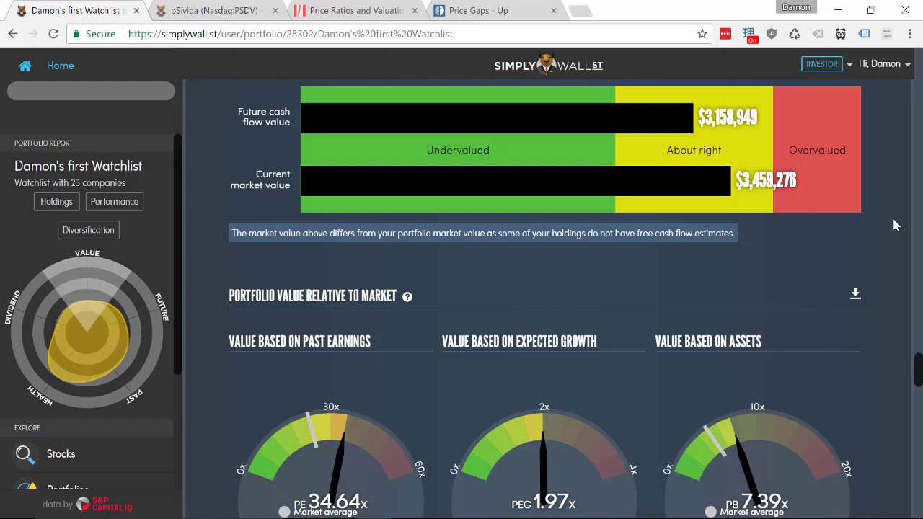
scroll(894, 226, up, 15)
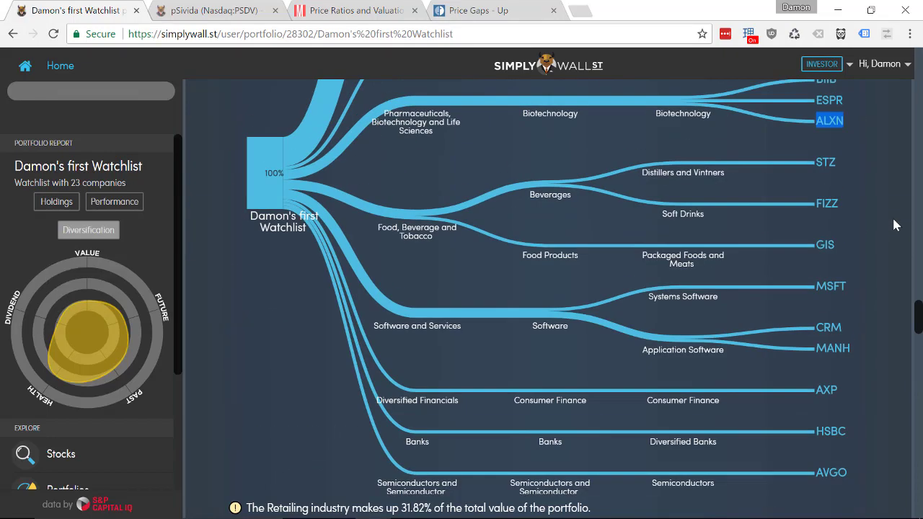
scroll(894, 225, up, 2)
scroll(894, 225, down, 6)
scroll(894, 226, up, 6)
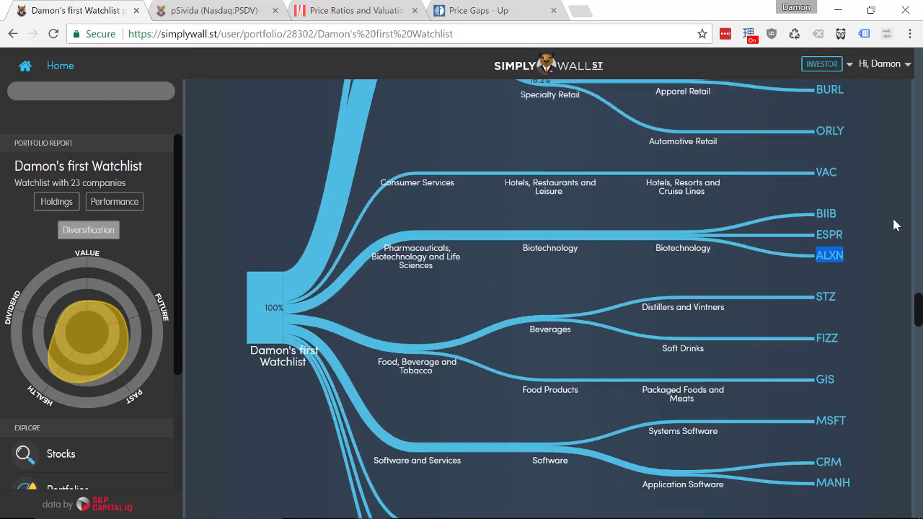
scroll(894, 226, up, 5)
scroll(894, 226, down, 11)
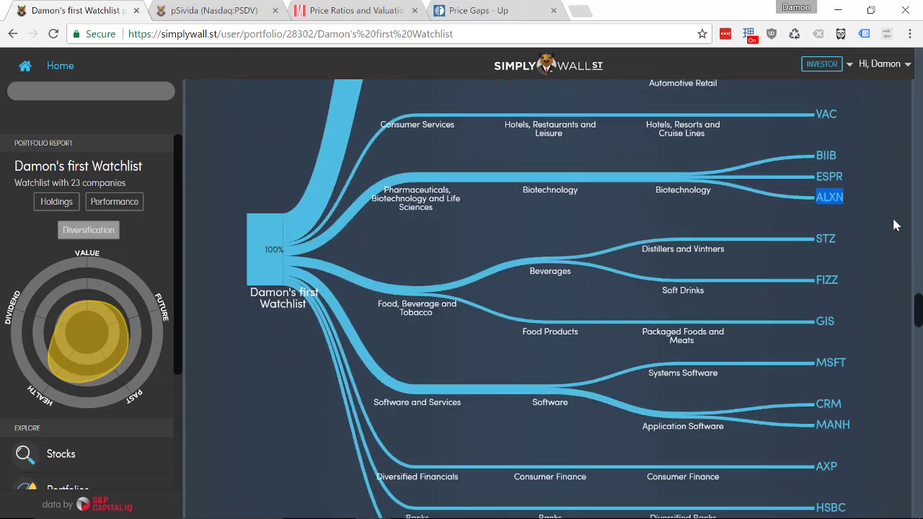
- Review the watchlist's contributors to returns, its volatility relative to the market and its individual holdings
scroll(894, 226, up, 10)
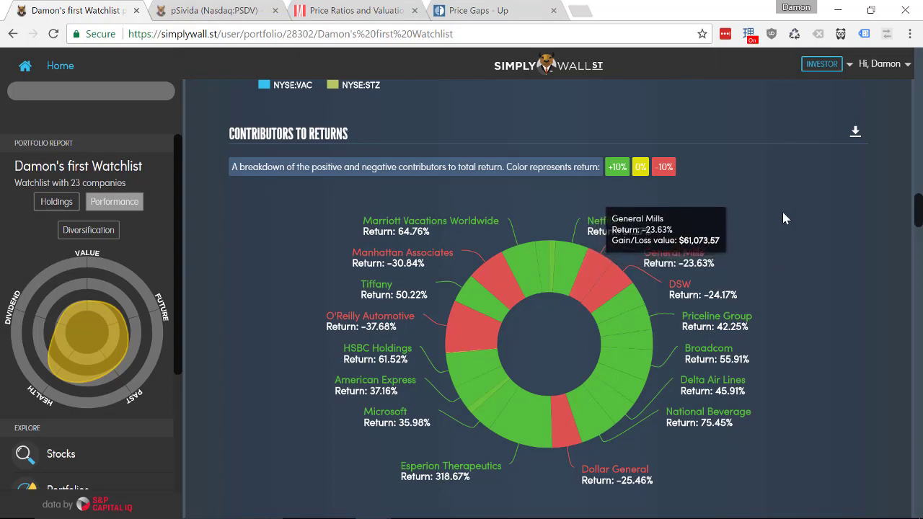
scroll(783, 213, down, 5)
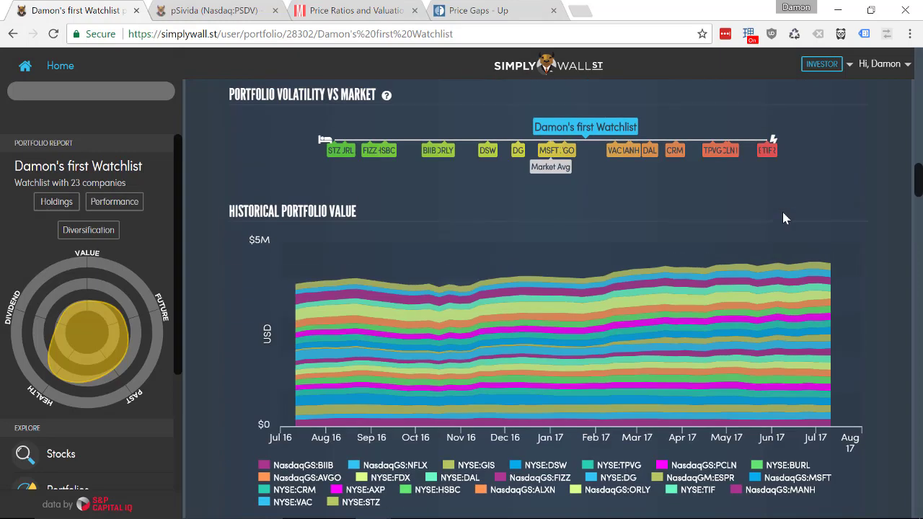
scroll(784, 218, up, 5)
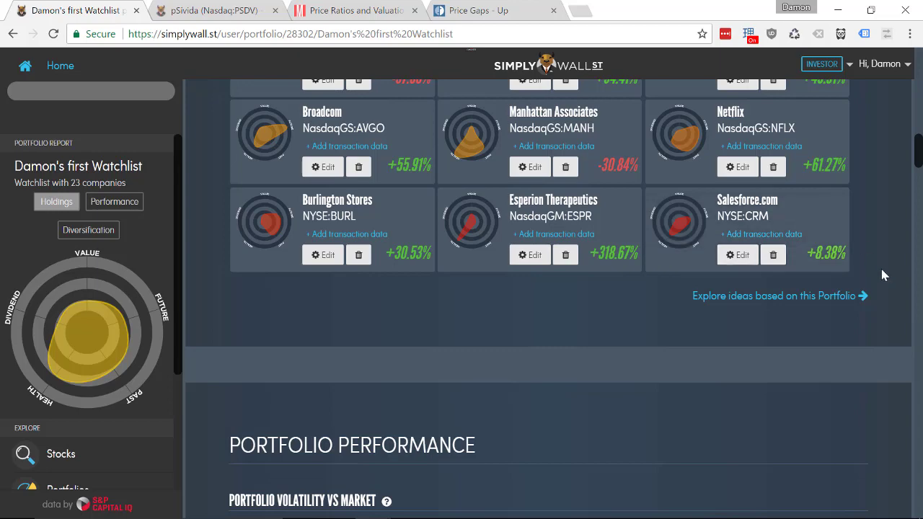
scroll(883, 275, down, 4)
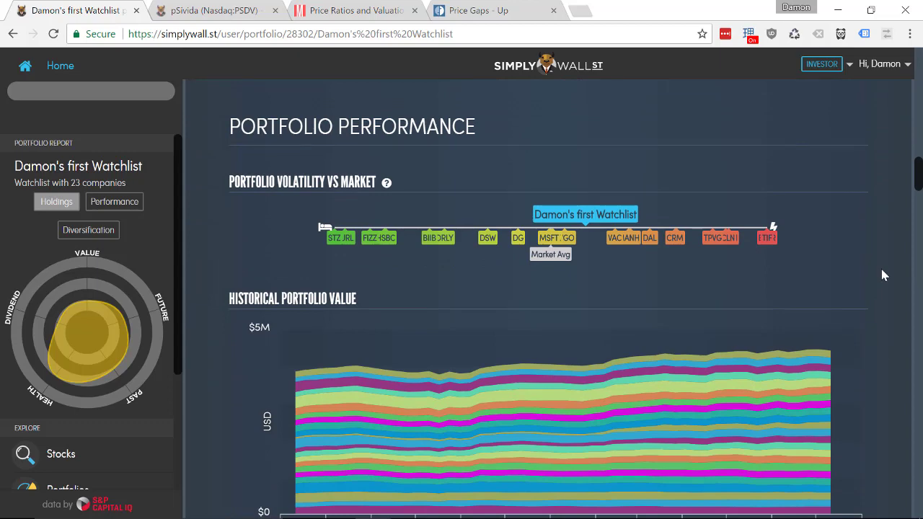
scroll(882, 275, up, 8)
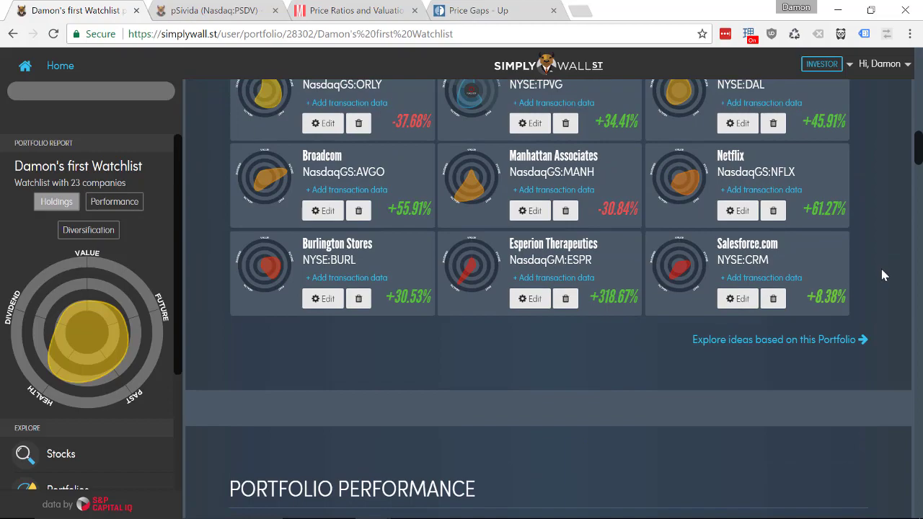
scroll(883, 275, up, 2)
scroll(883, 275, up, 4)
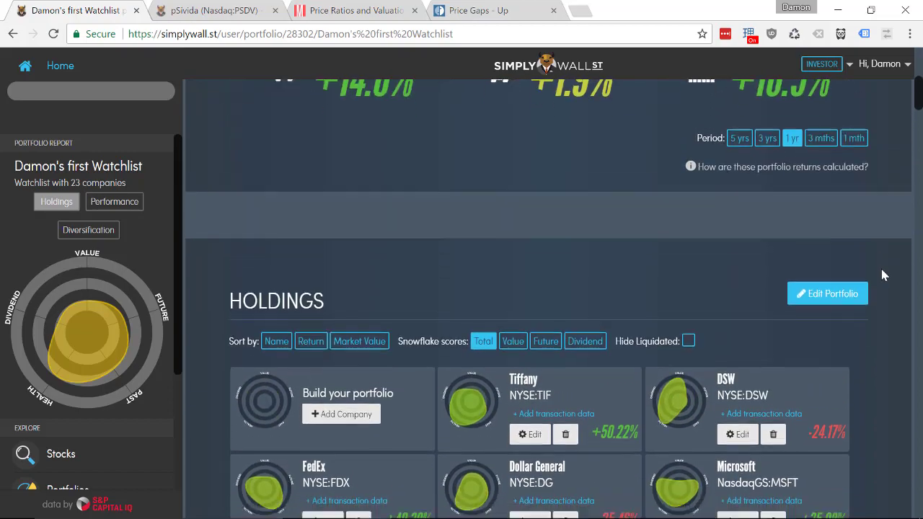
- Go over the portfolio performance and diversification sections down to the industry tree's Transportation and Retailing branches
scroll(882, 275, down, 15)
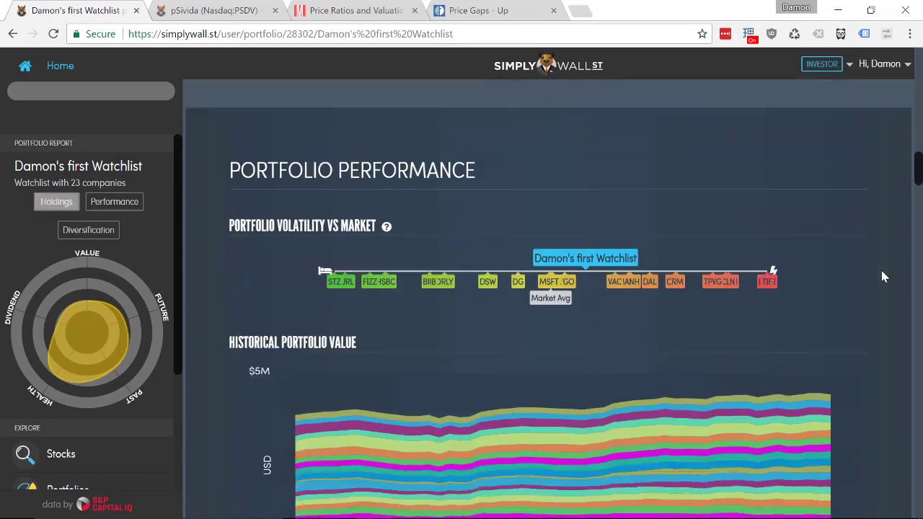
scroll(882, 276, down, 5)
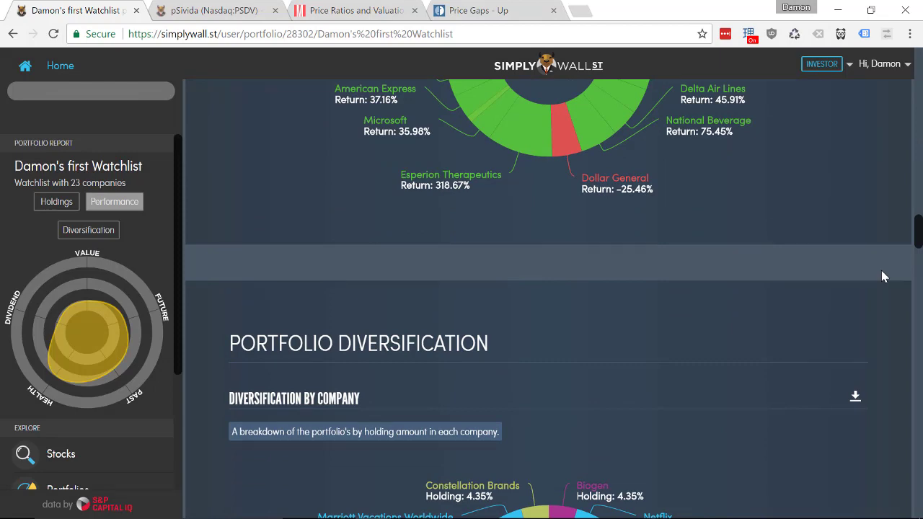
scroll(884, 276, down, 6)
scroll(883, 271, down, 5)
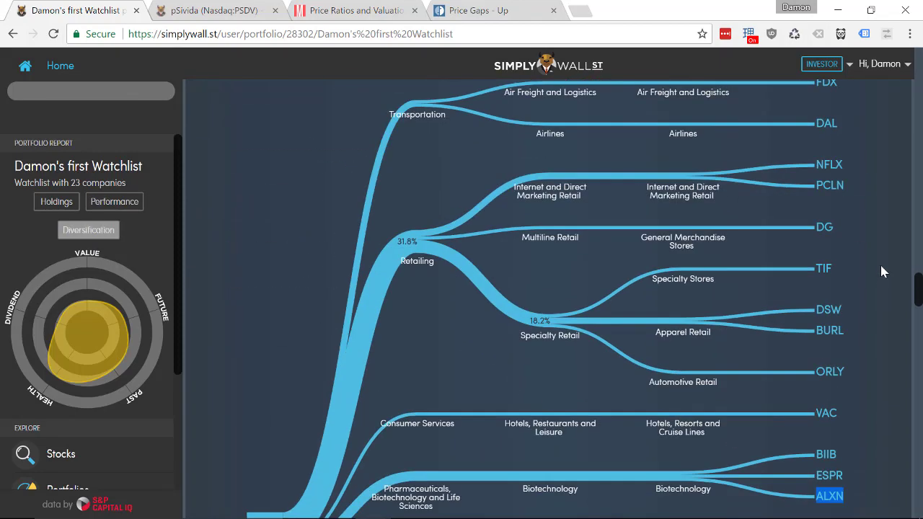
- Switch to RStudio to view the GOOGL stock price and EBITDA2EV plot, and return to the watchlist report in Chrome
scroll(883, 272, down, 5)
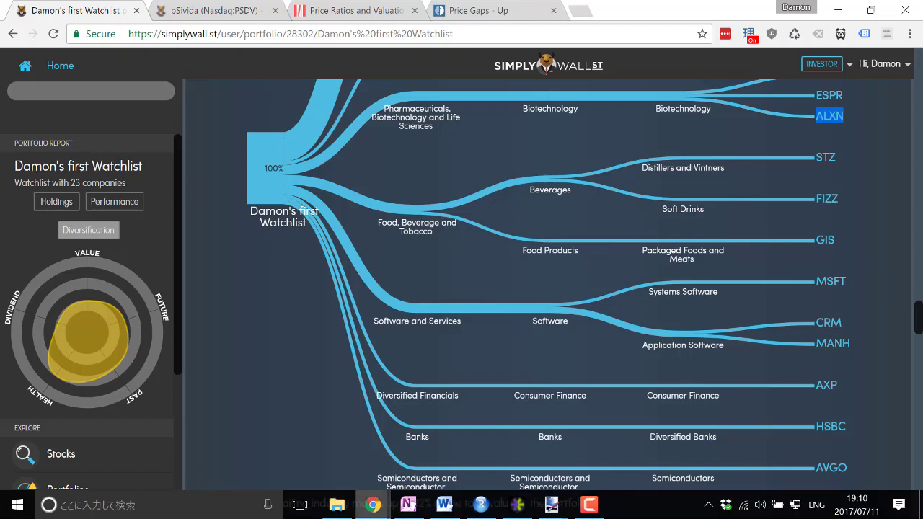
click(482, 507)
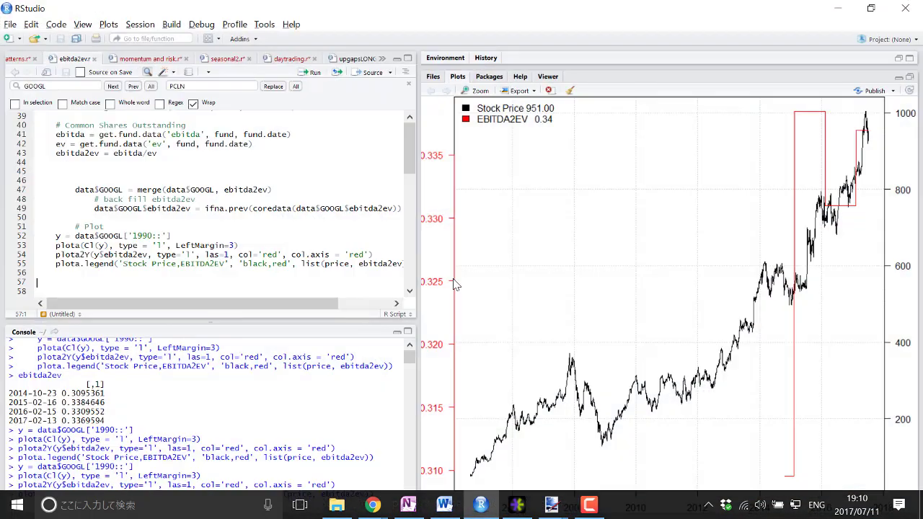
click(846, 7)
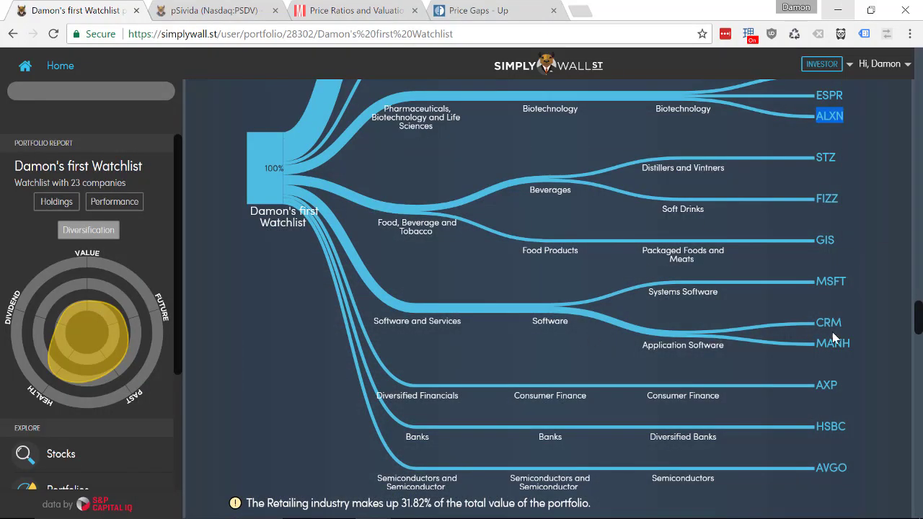
- Examine the portfolio's valuation based on future cash flows and relative to the market, and its estimated earnings growth
scroll(860, 332, down, 5)
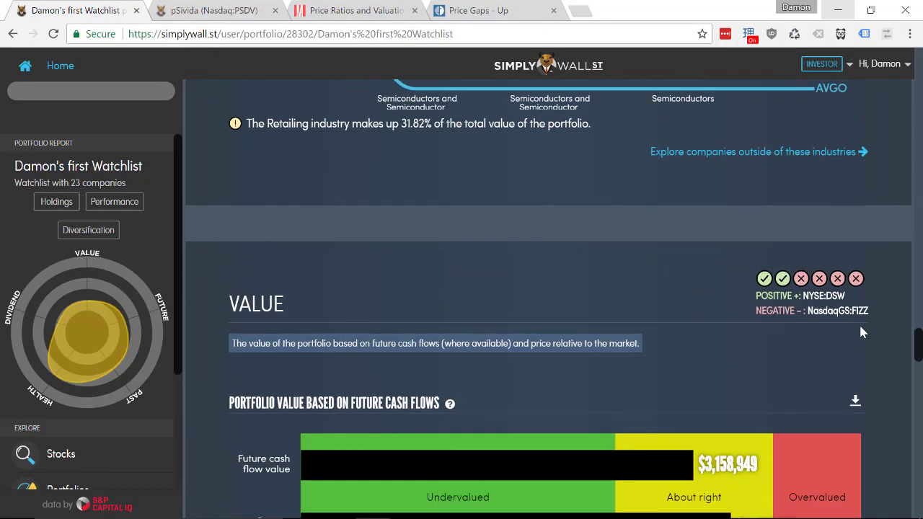
scroll(861, 331, down, 5)
scroll(862, 332, up, 2)
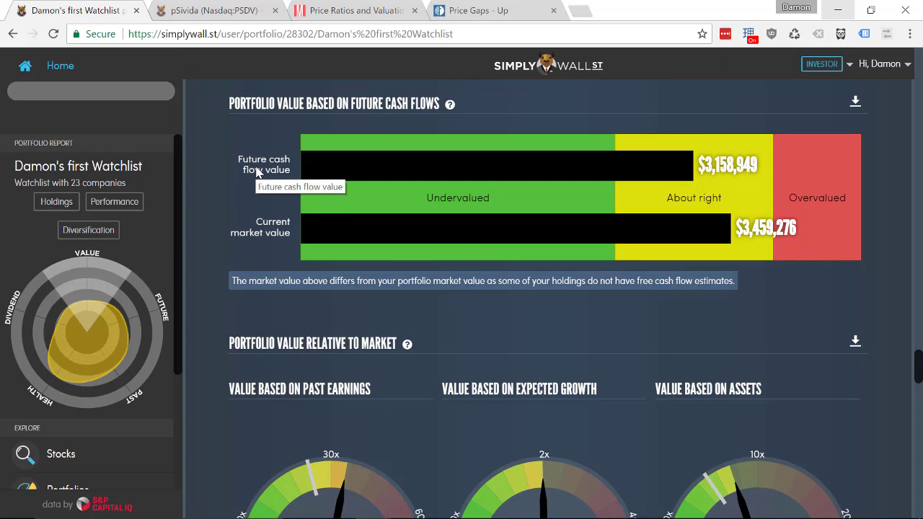
scroll(256, 171, down, 5)
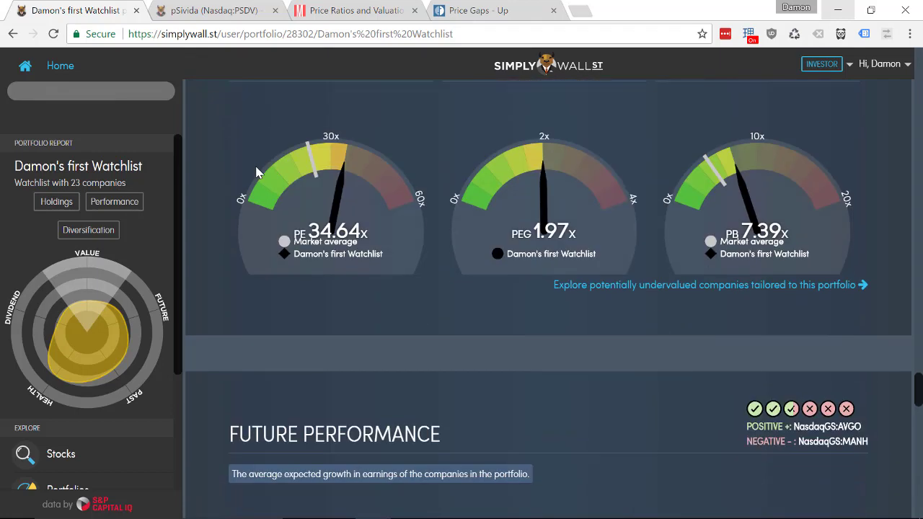
scroll(256, 171, down, 2)
scroll(256, 171, down, 3)
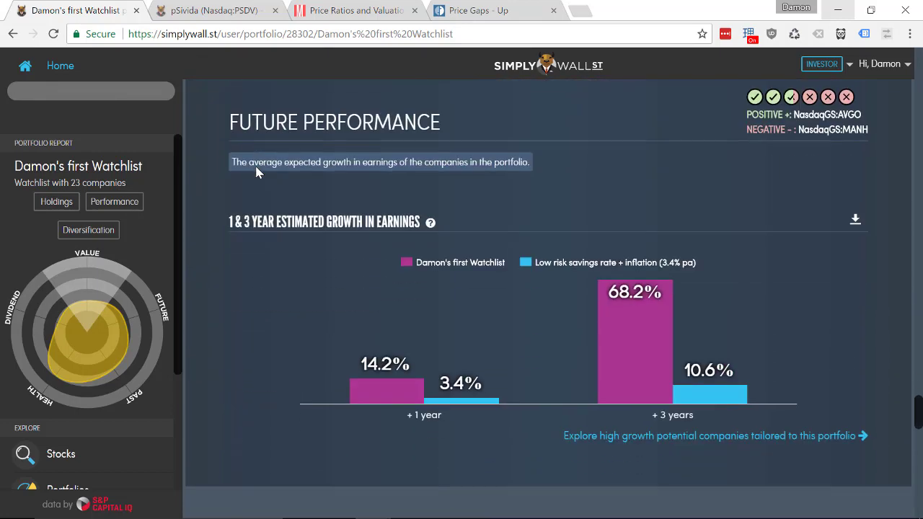
- Skim the report's past performance, financial health and dividend sections
scroll(206, 242, down, 4)
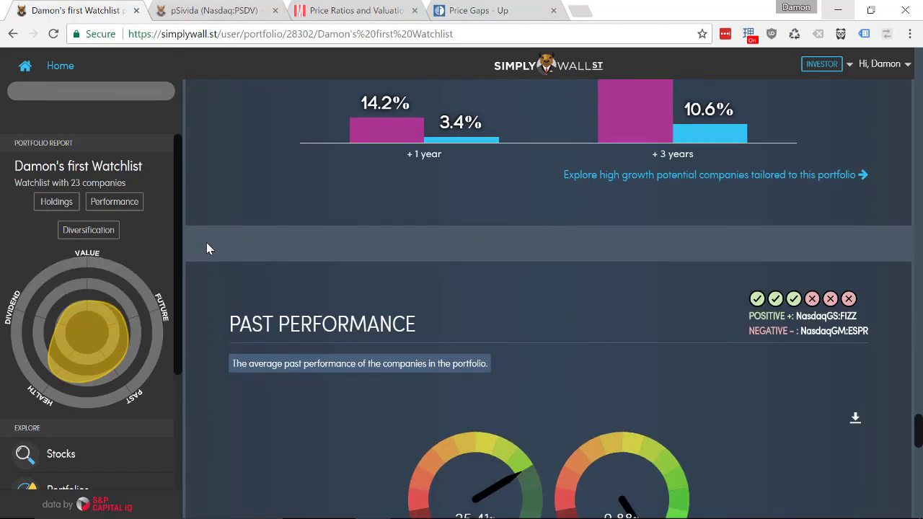
scroll(206, 243, down, 5)
scroll(207, 249, down, 8)
scroll(206, 249, up, 13)
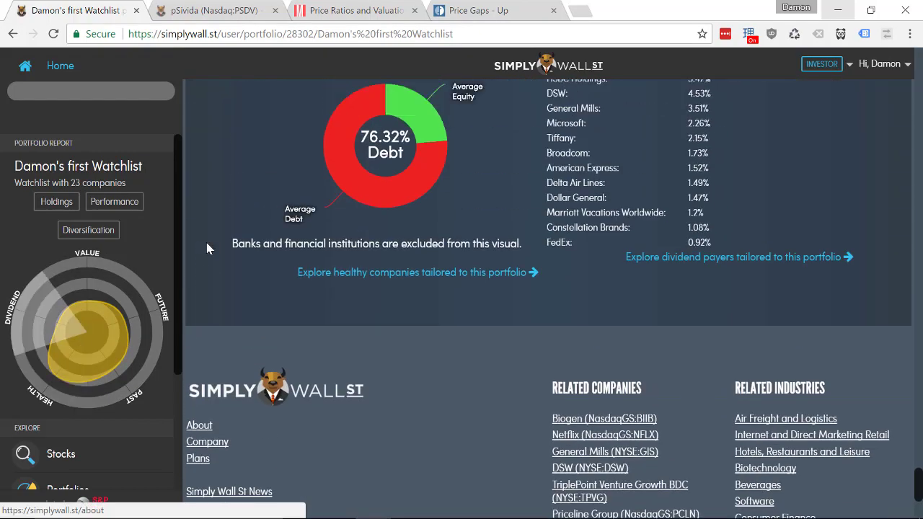
- Return to the Value section and compare the portfolio's future cash flow value with its current market value
scroll(206, 249, up, 6)
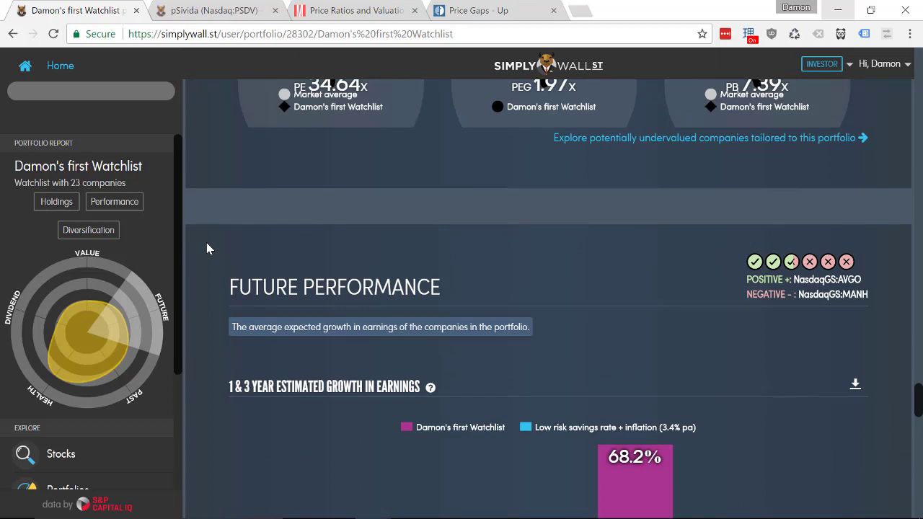
scroll(206, 248, up, 6)
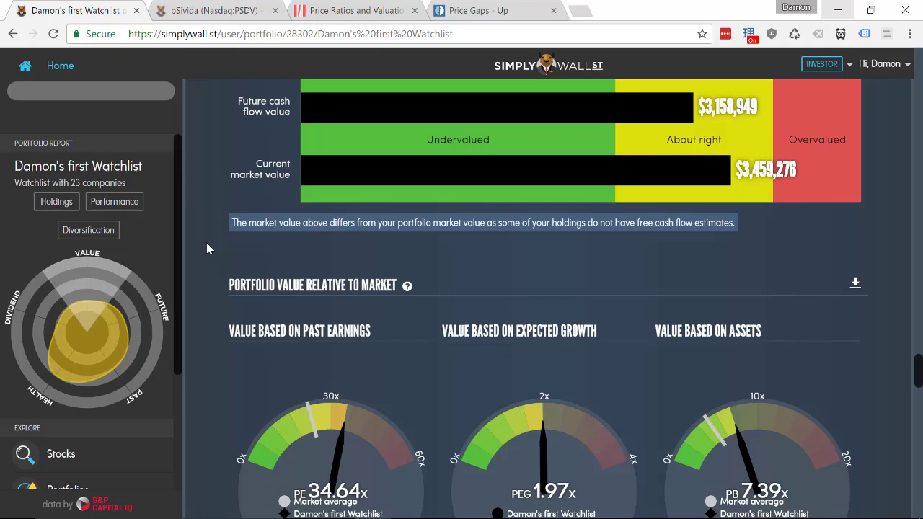
scroll(207, 249, up, 4)
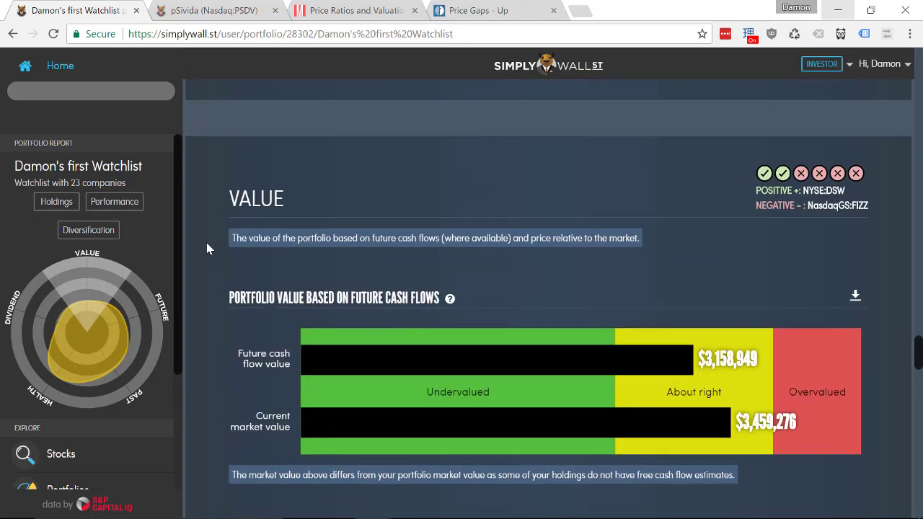
scroll(206, 249, down, 3)
scroll(214, 295, up, 2)
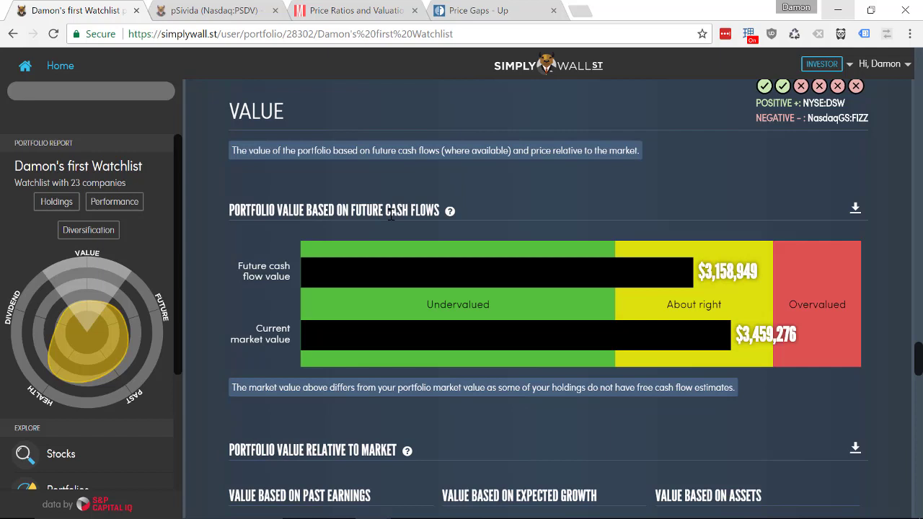
- View the PE, PEG and PB gauges and the past performance gauges for return on equity and return on assets
mouse_move(513, 300)
scroll(549, 331, down, 4)
scroll(549, 320, down, 2)
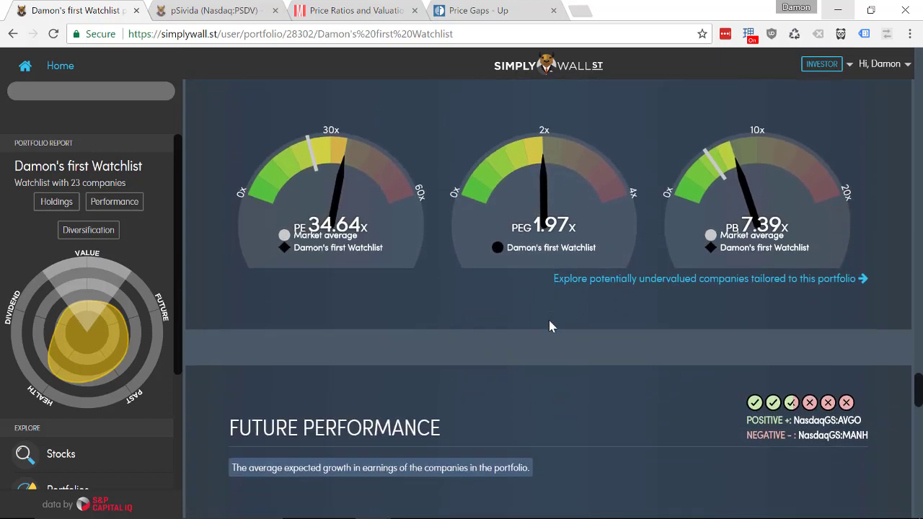
scroll(550, 326, down, 9)
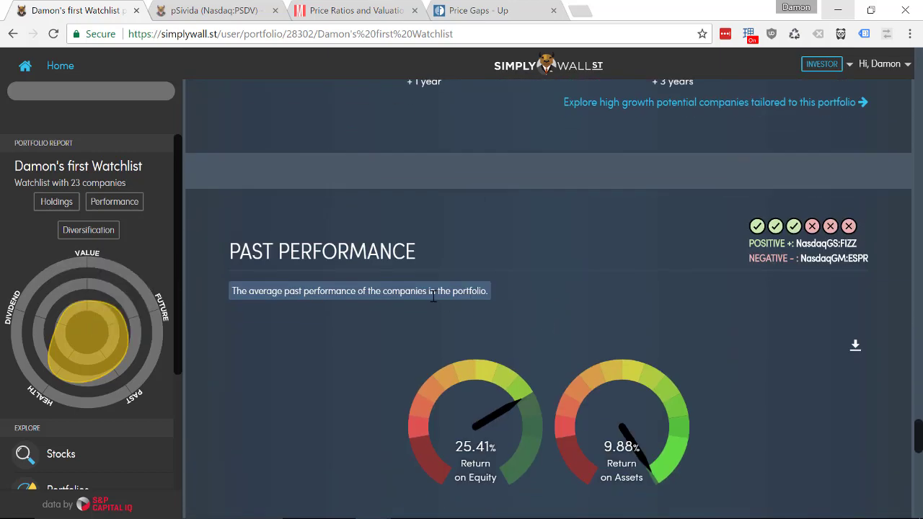
- Return to the watchlist's holdings and open the Broadcom company report
scroll(433, 295, up, 6)
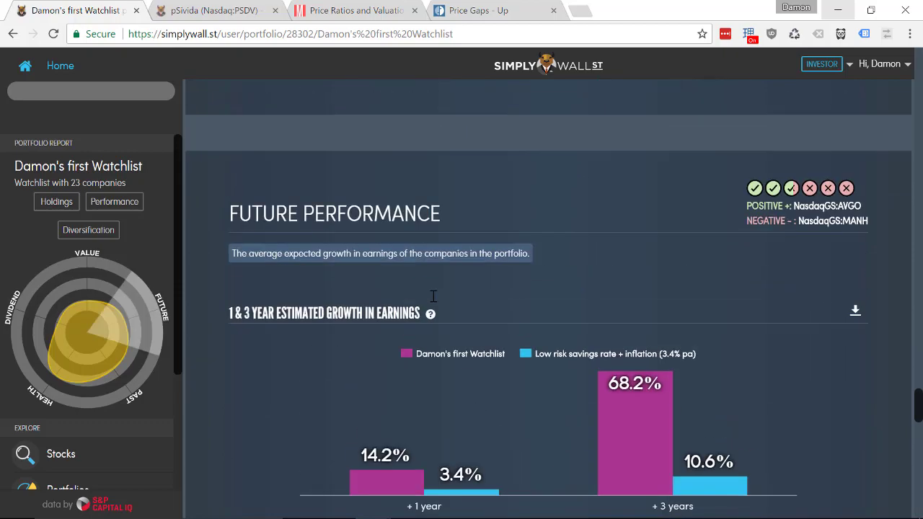
scroll(433, 295, up, 5)
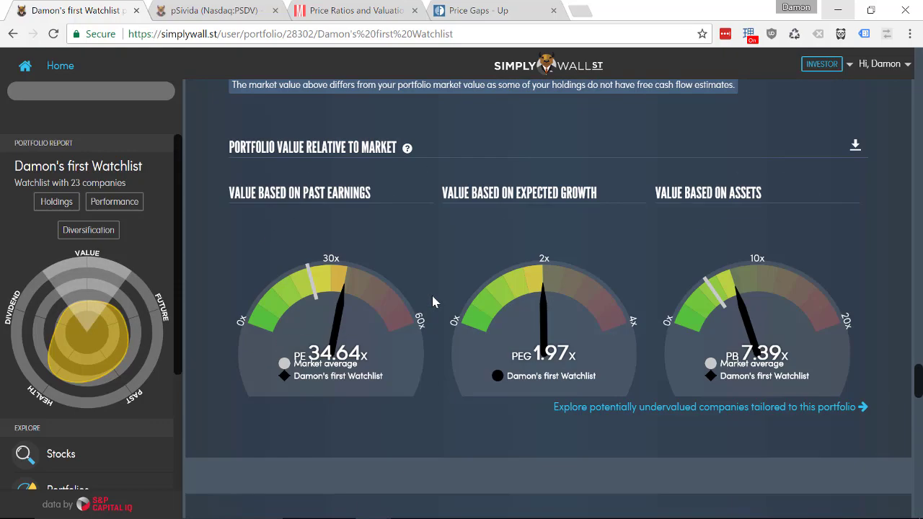
scroll(431, 293, up, 6)
scroll(433, 296, up, 12)
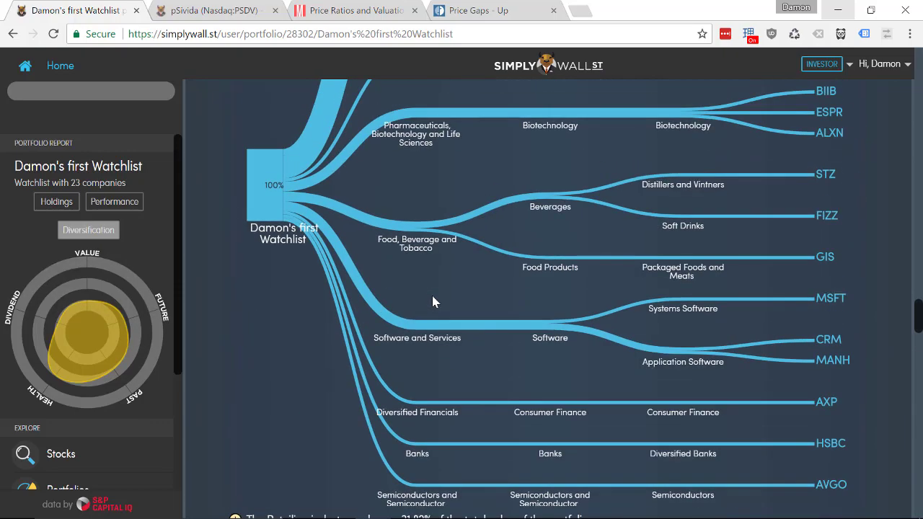
scroll(432, 301, up, 15)
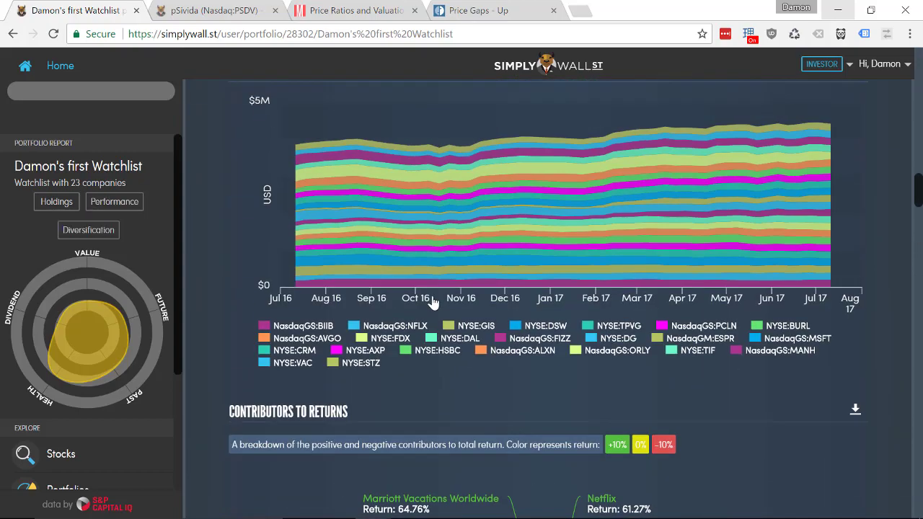
scroll(433, 302, up, 3)
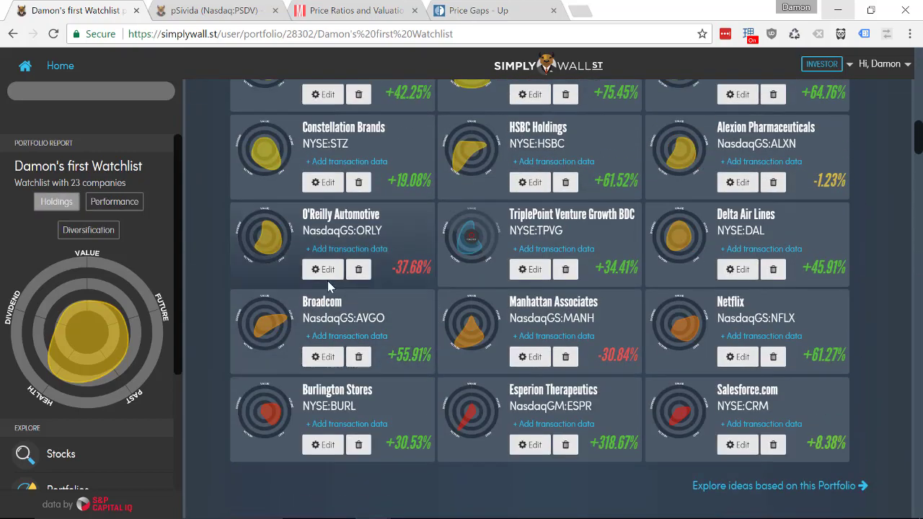
click(251, 312)
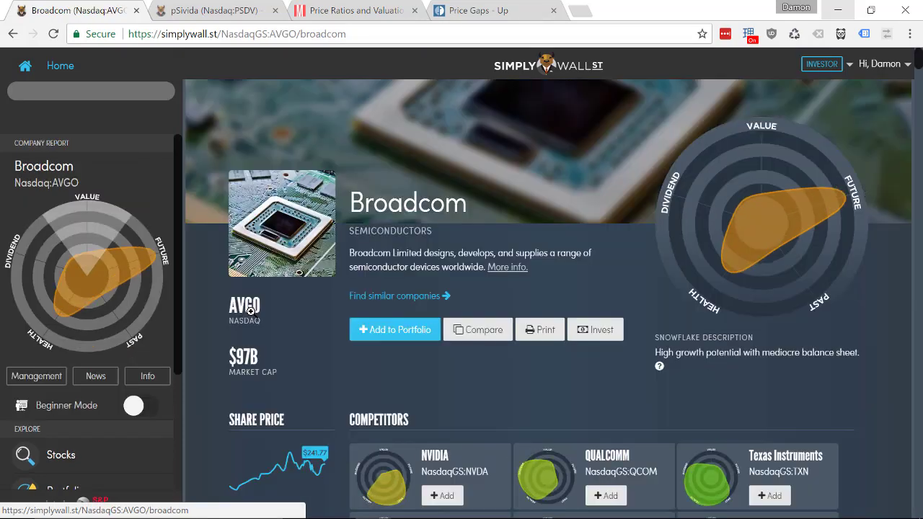
- In Broadcom's Analysts Growth Expectations chart, show the Cash Flow series and hide Revenue
scroll(251, 311, down, 12)
scroll(252, 317, down, 10)
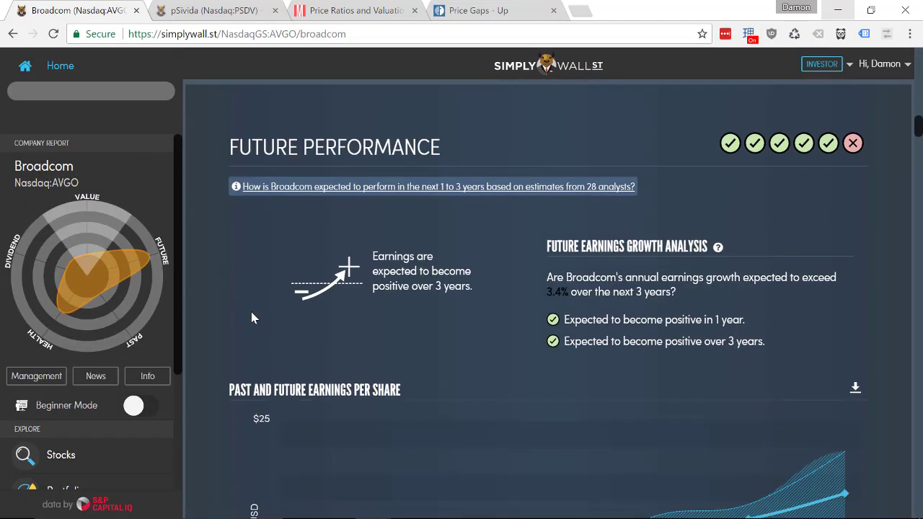
scroll(251, 302, up, 4)
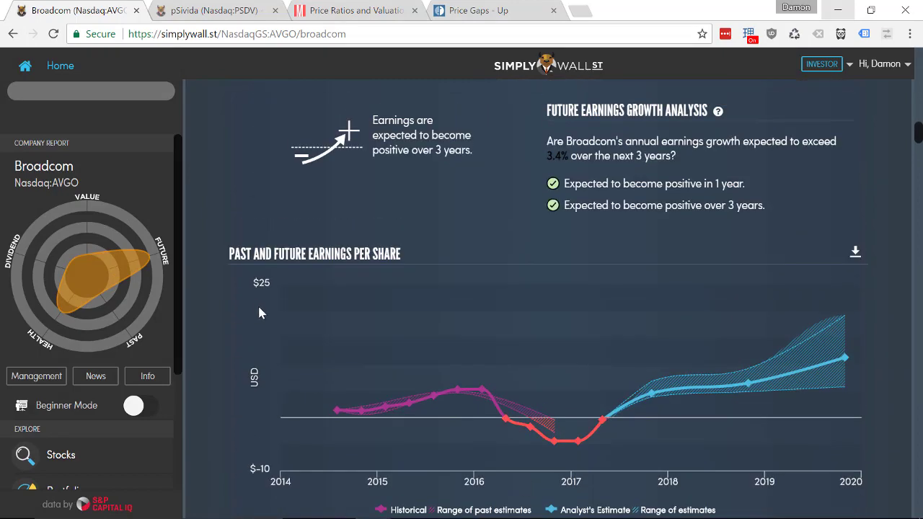
scroll(261, 310, down, 10)
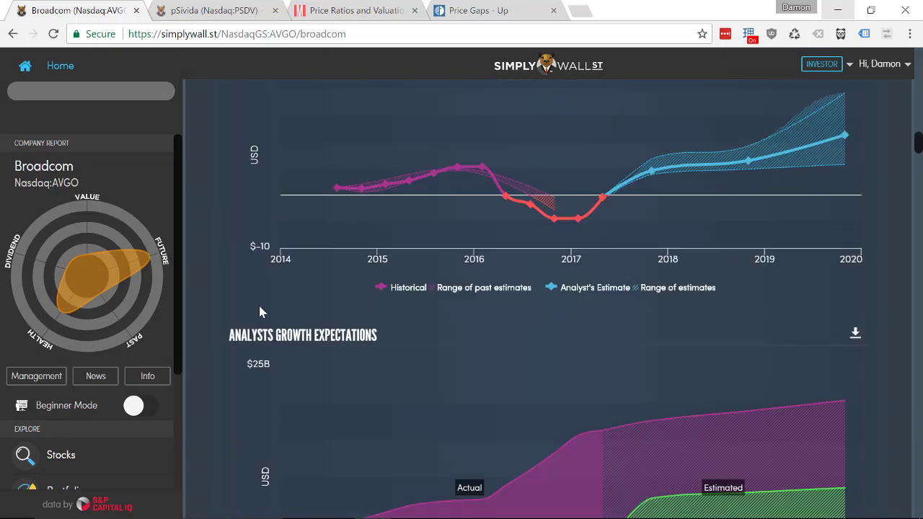
scroll(261, 310, up, 6)
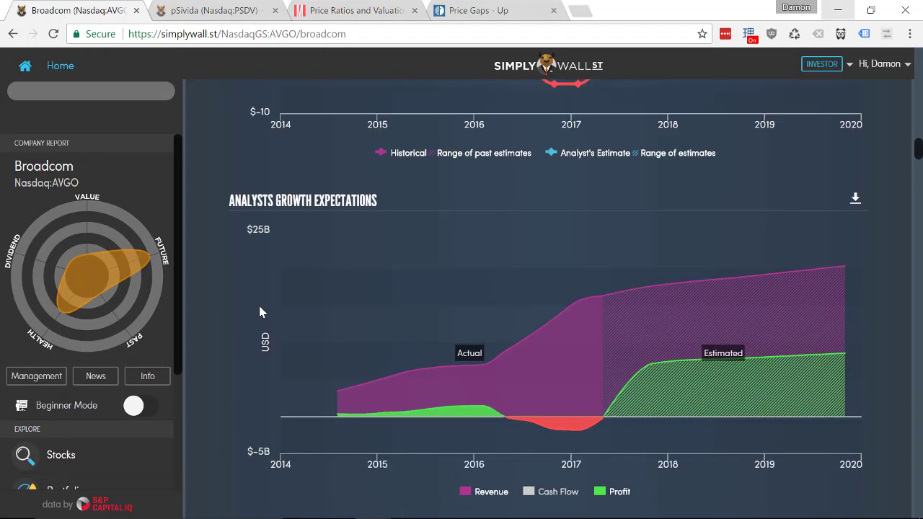
click(533, 495)
click(489, 497)
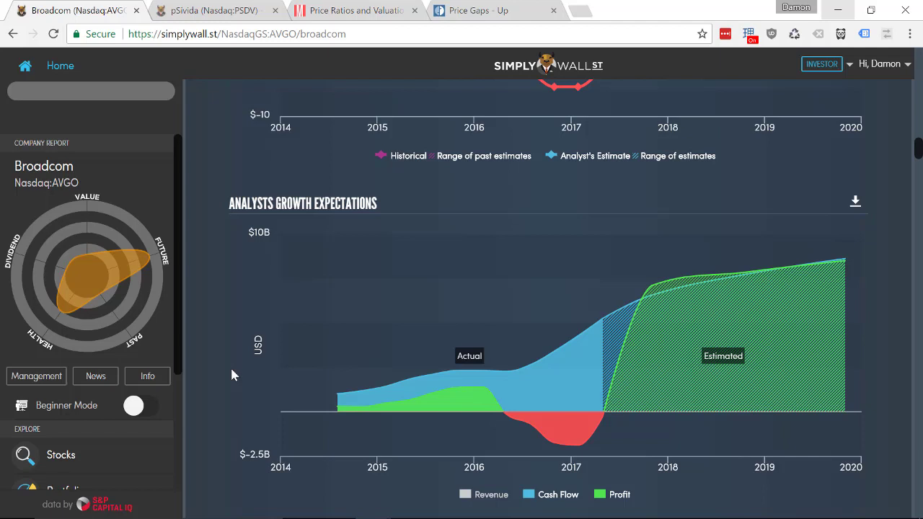
- Examine Broadcom's Value section, comparing future cash flow value with current market value and reading the current discount checks
scroll(231, 374, up, 10)
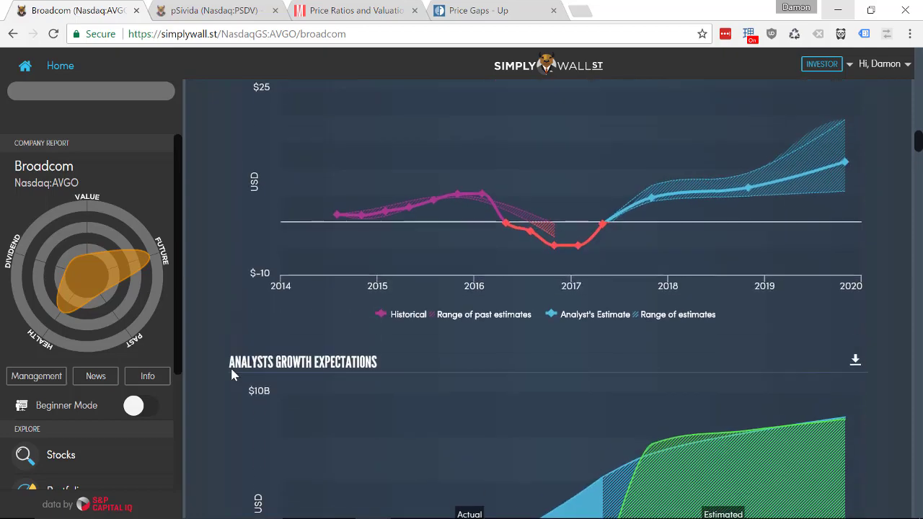
scroll(232, 374, up, 8)
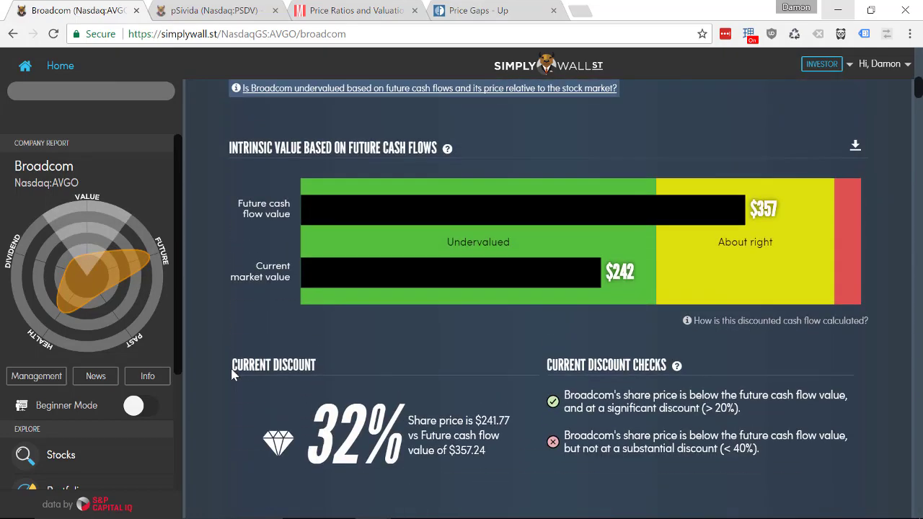
scroll(231, 374, up, 7)
scroll(232, 374, down, 3)
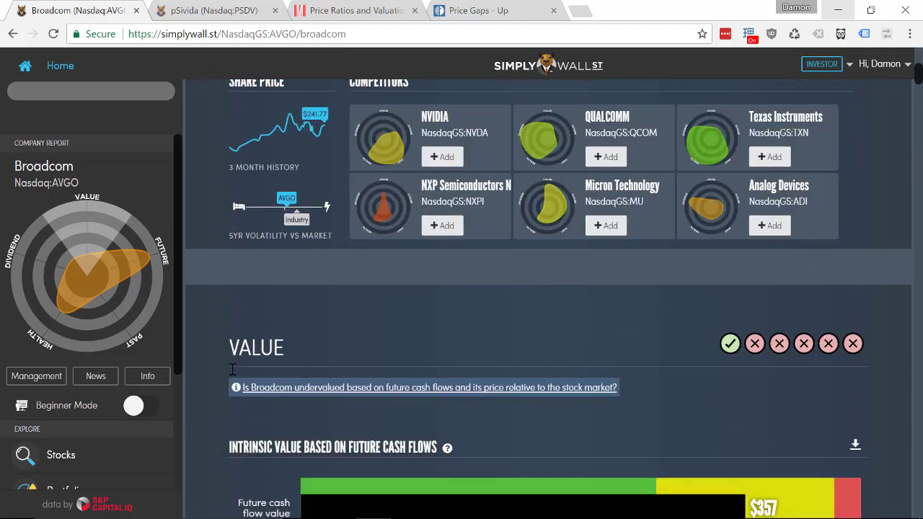
scroll(232, 369, down, 1)
scroll(231, 369, down, 2)
scroll(231, 373, up, 1)
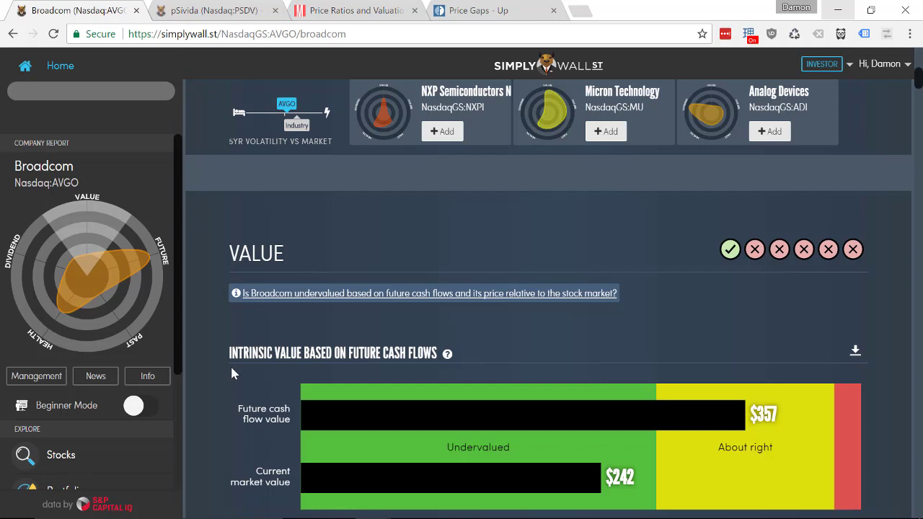
scroll(232, 368, down, 5)
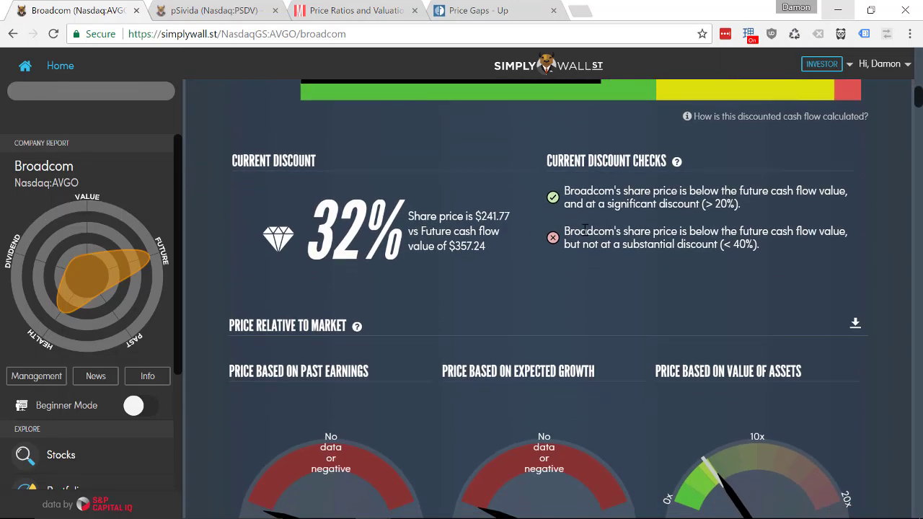
triple_click(634, 205)
- Review Broadcom's price relative to market by past earnings, expected growth and assets, highlighting the note on the semiconductors industry average
scroll(476, 310, down, 4)
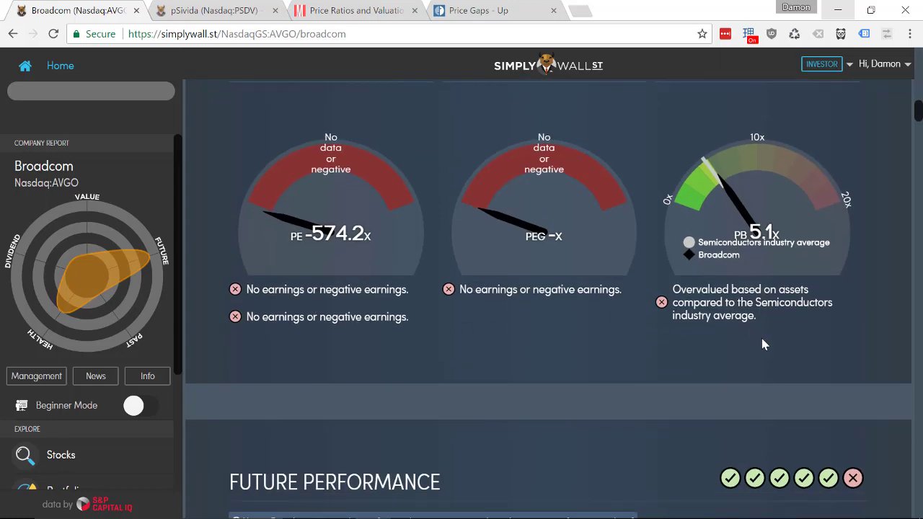
scroll(630, 351, up, 2)
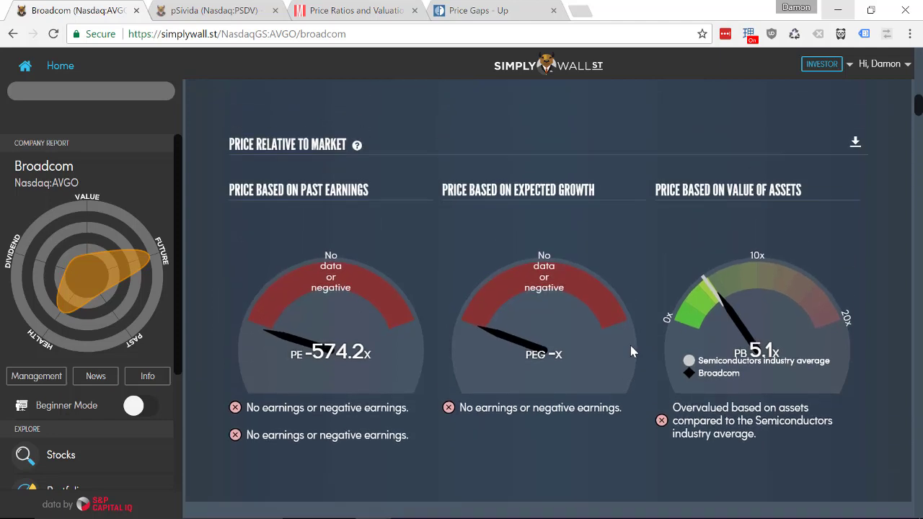
double_click(258, 222)
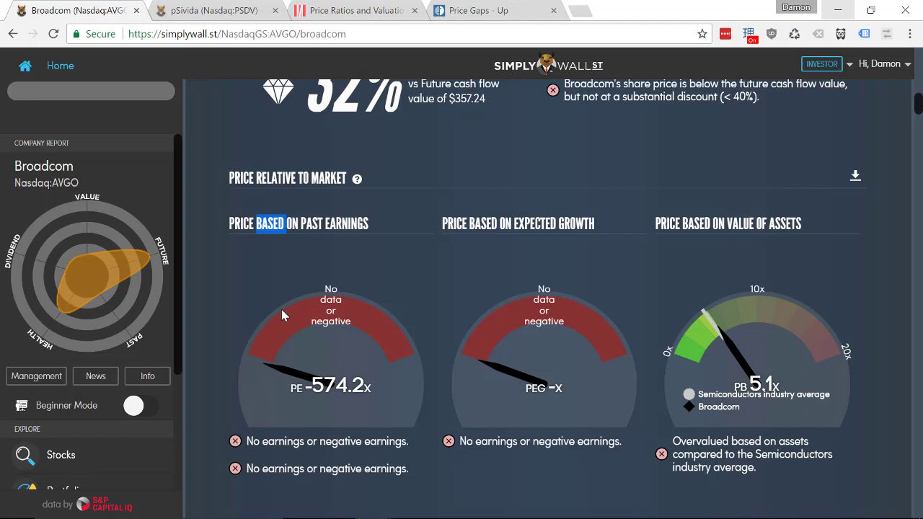
double_click(772, 220)
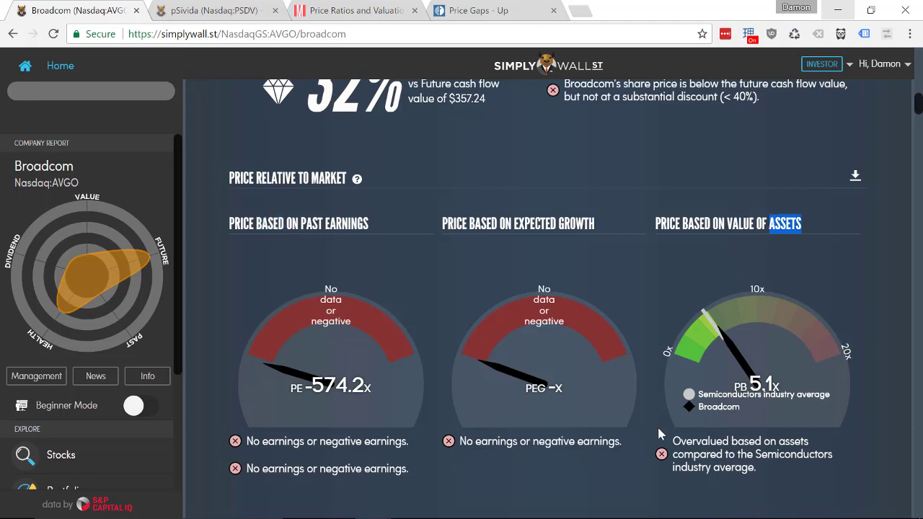
triple_click(754, 462)
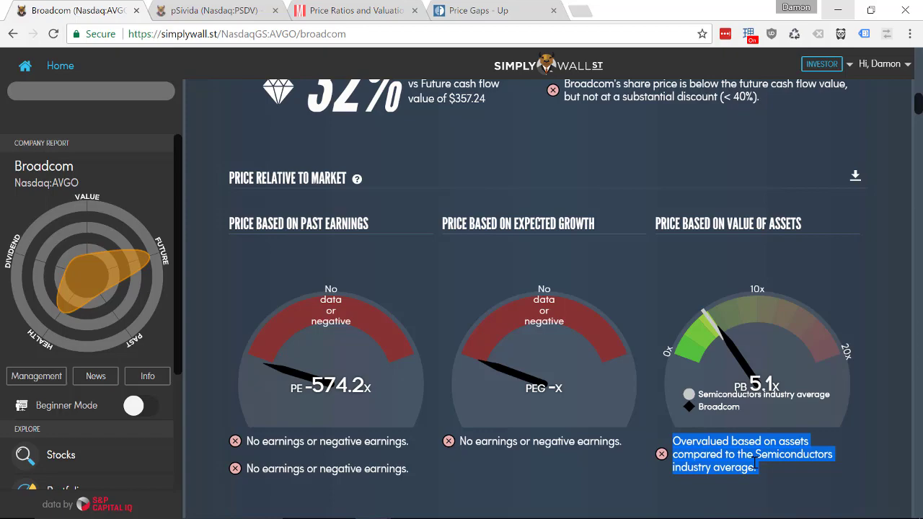
- Skim Broadcom's future and past performance sections and view the net worth chart in the Health section
scroll(754, 462, down, 10)
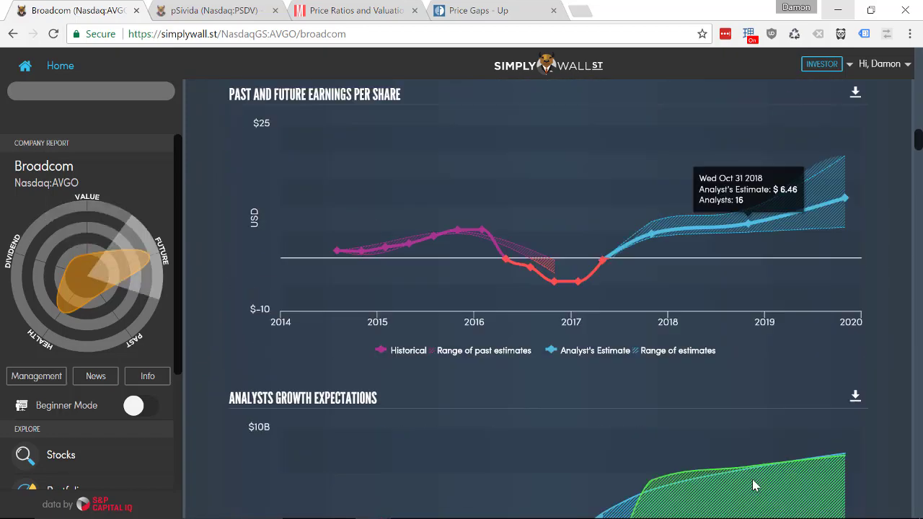
scroll(754, 486, down, 10)
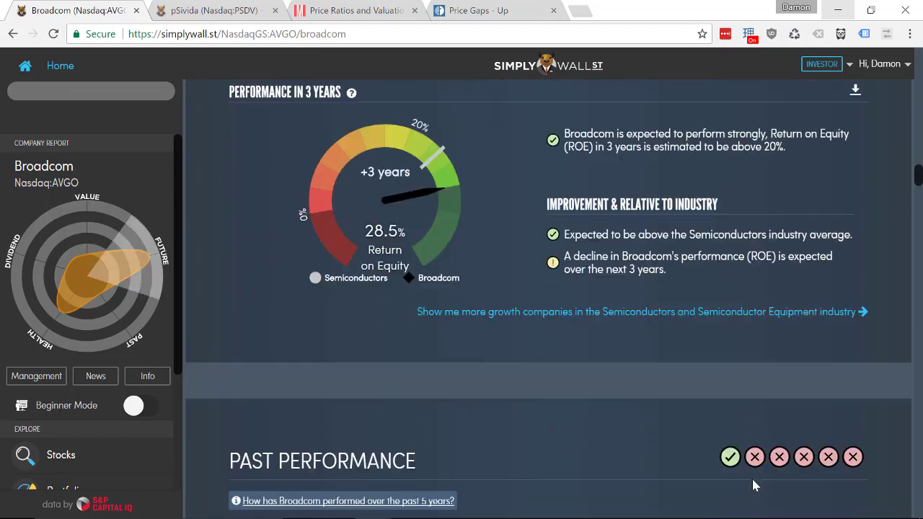
scroll(753, 480, down, 15)
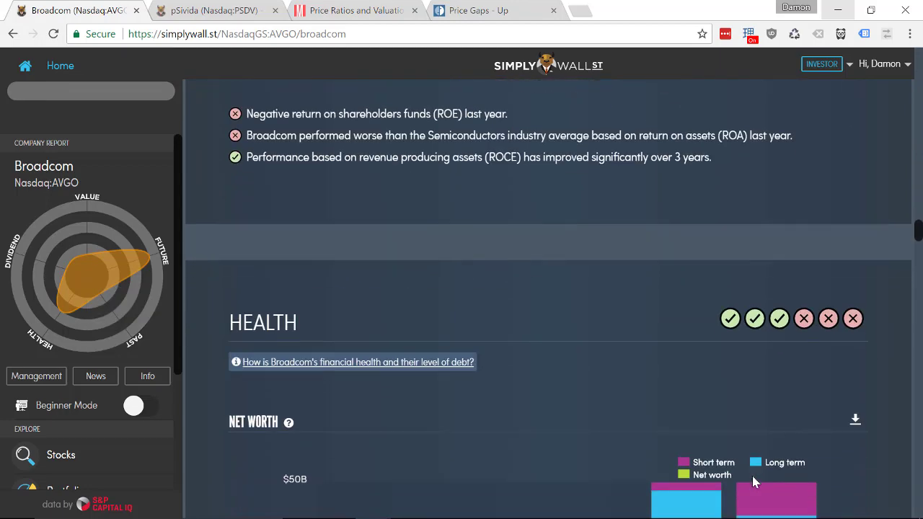
scroll(753, 481, down, 6)
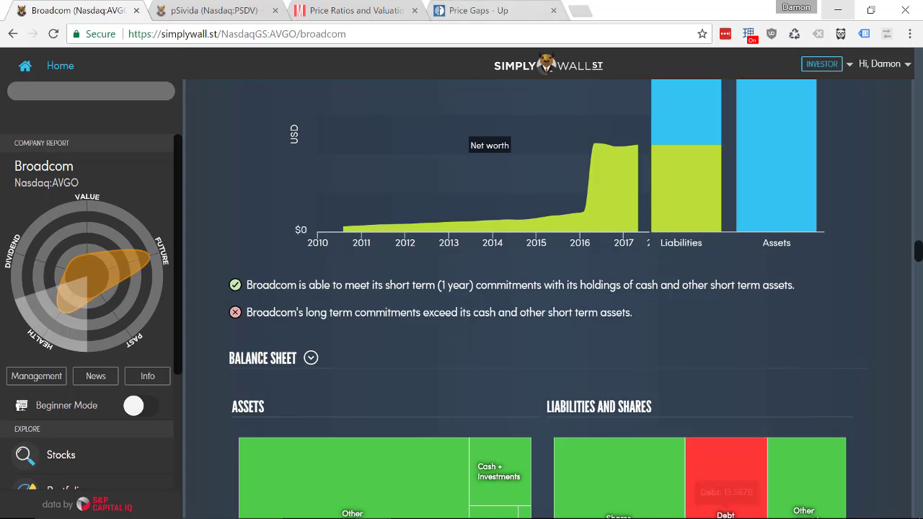
- Open the trader's personal website in a new browser tab, dismiss the weekly earnings predictions sign-up and show the AVGO trade example
click(503, 8)
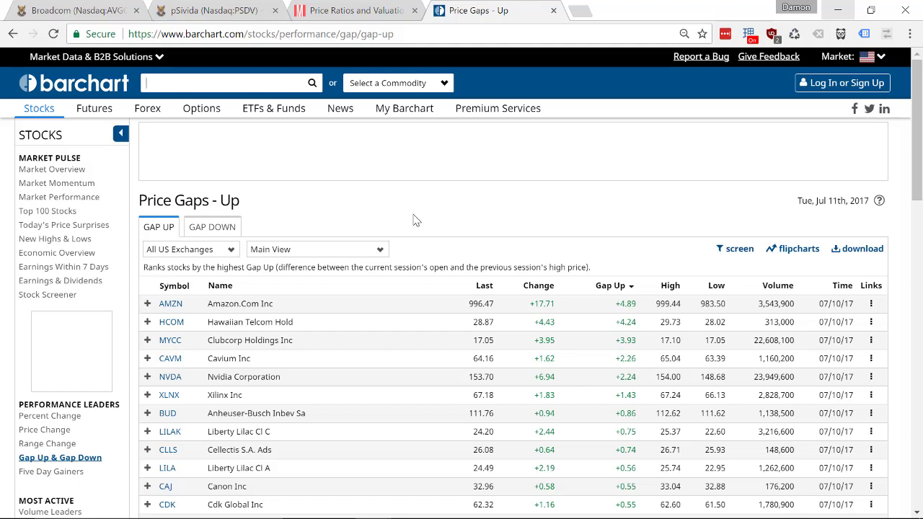
click(584, 10)
text(damonov)
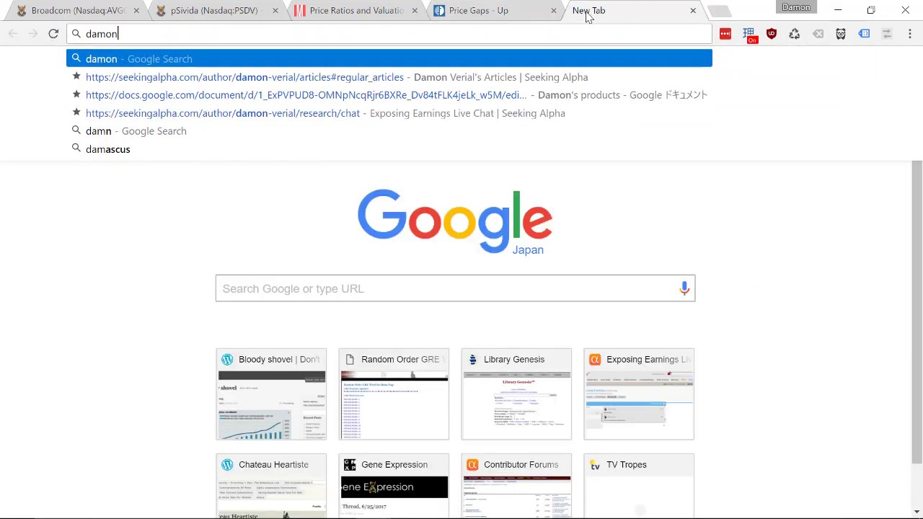
key(BackSpace)
key(BackSpace)
text(verial.com)
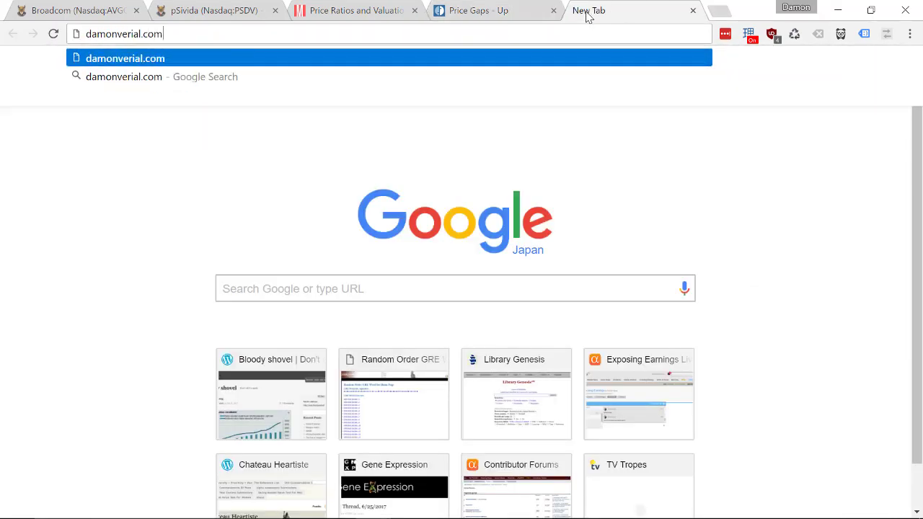
key(Return)
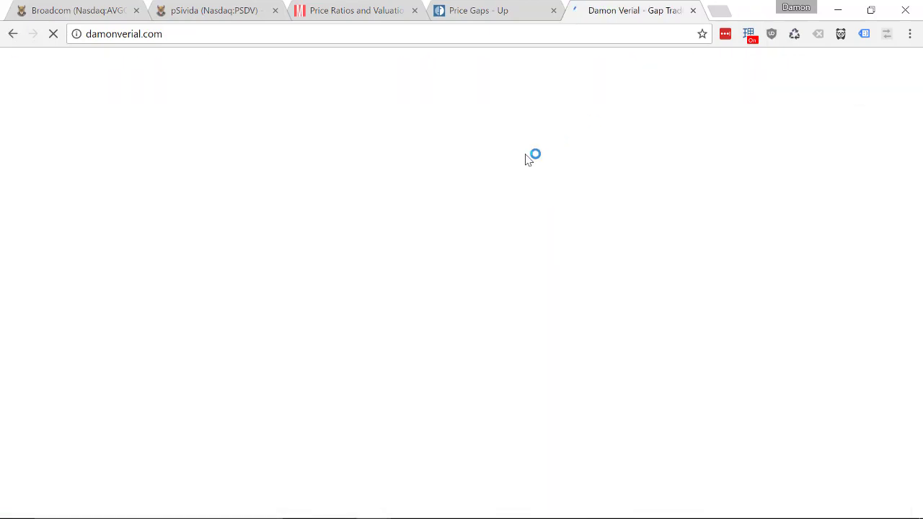
scroll(527, 159, down, 5)
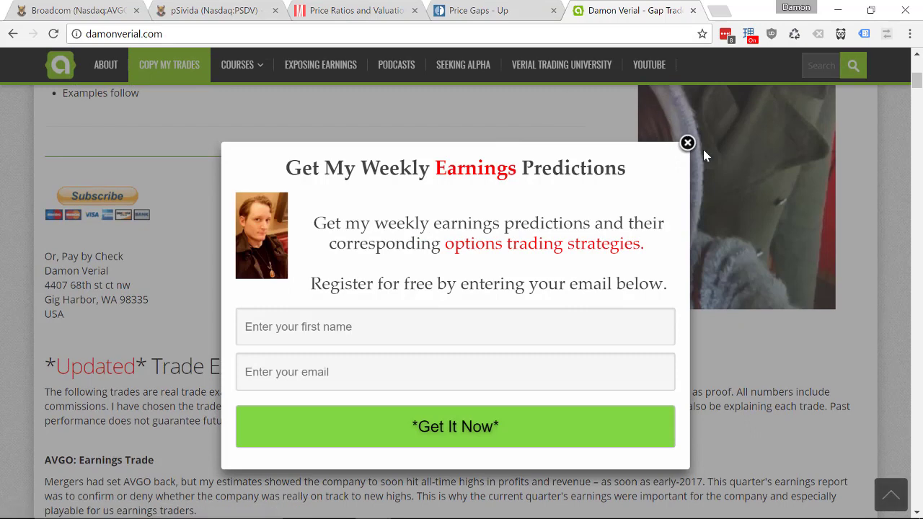
click(687, 143)
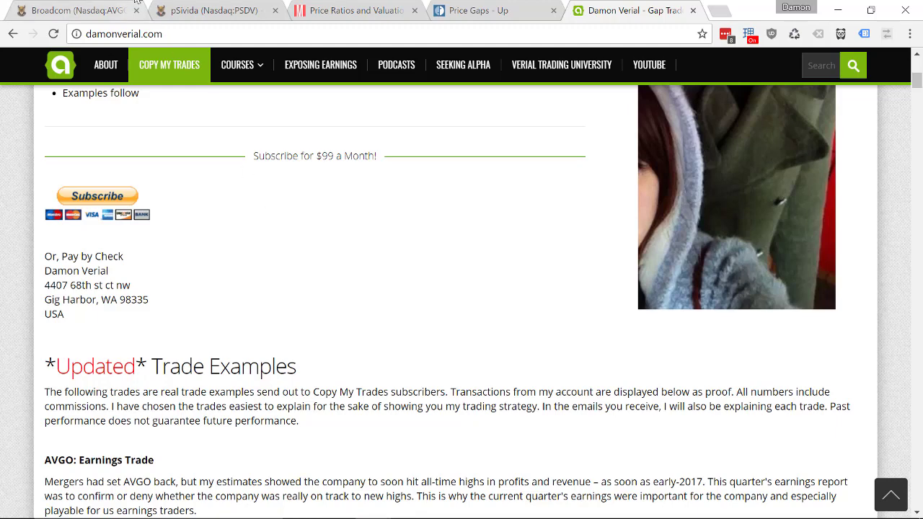
- Switch back to the Broadcom report, view its balance sheet and return to the Past and Future Earnings per Share chart
click(79, 10)
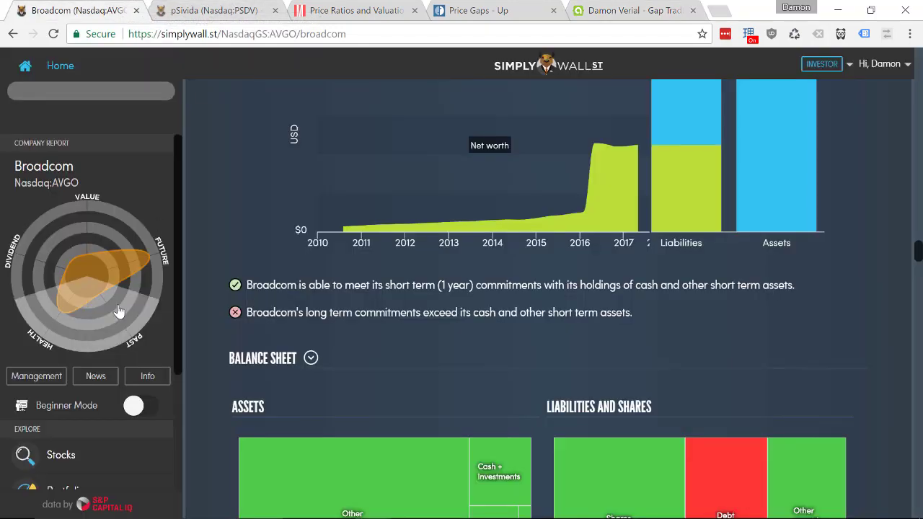
scroll(118, 309, down, 5)
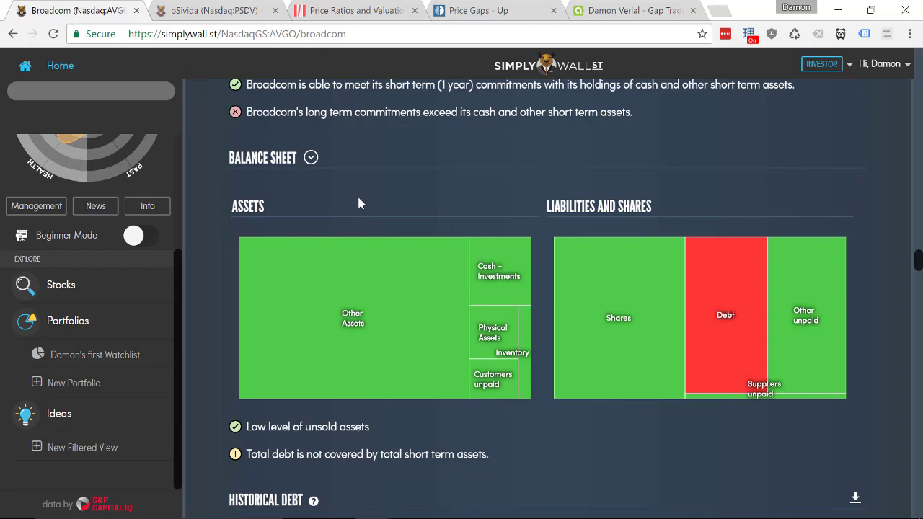
scroll(359, 203, up, 20)
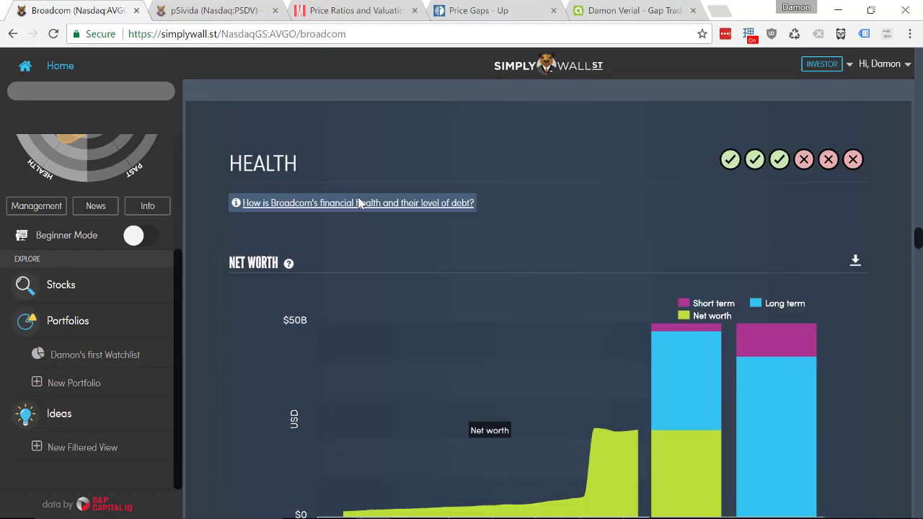
scroll(359, 203, up, 20)
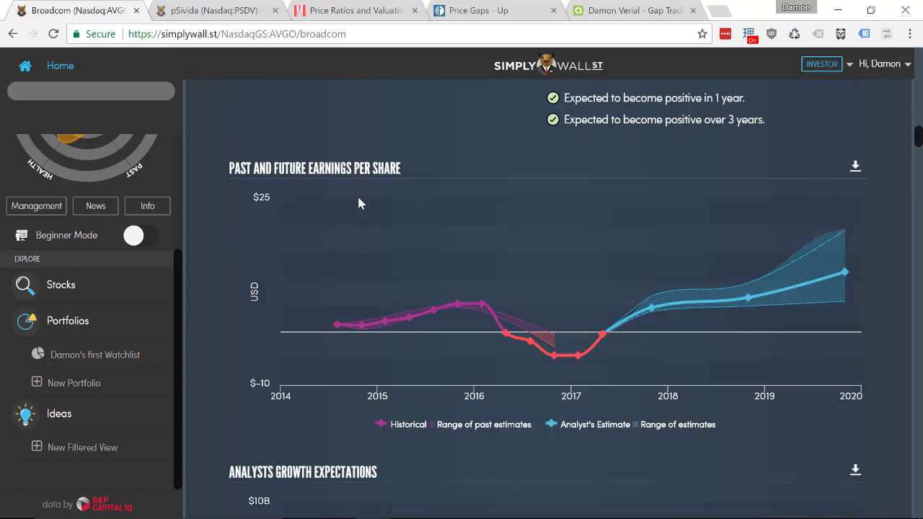
- Show Barchart's Price Gaps - Up list, then return to the Broadcom report and highlight its web address
scroll(359, 199, up, 10)
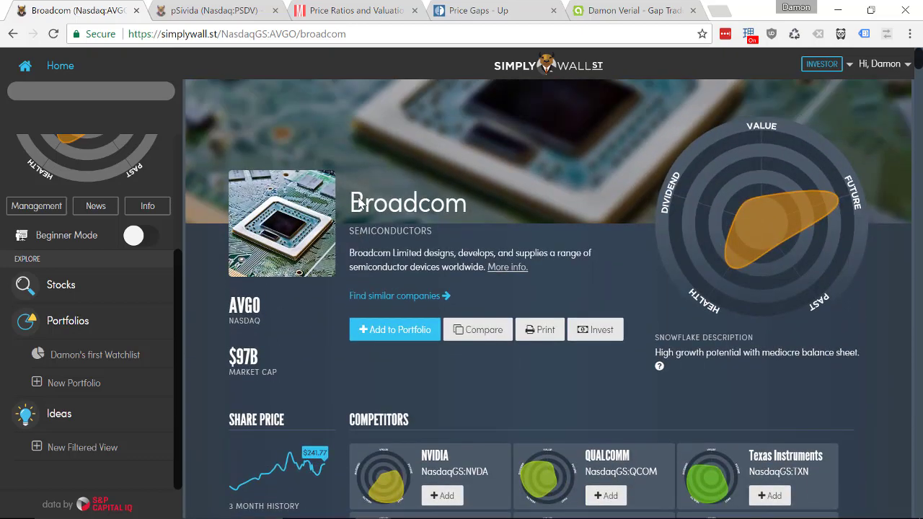
click(527, 8)
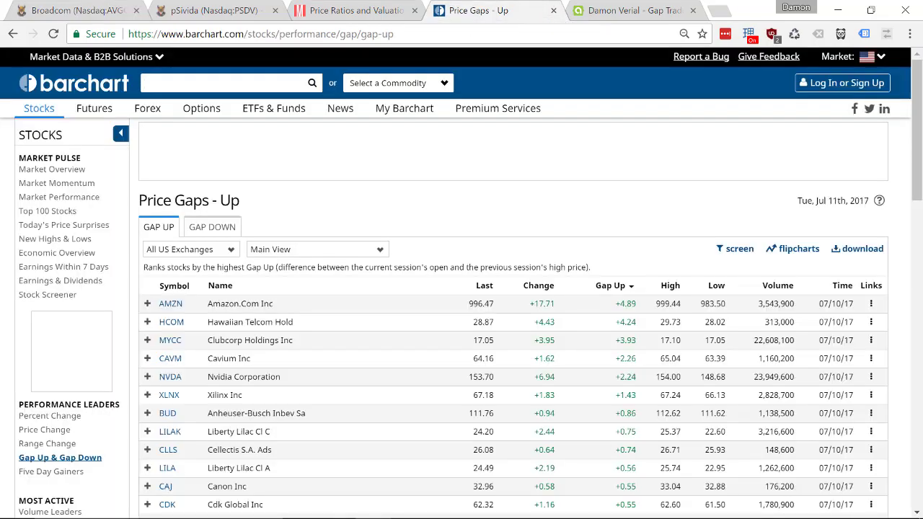
click(33, 5)
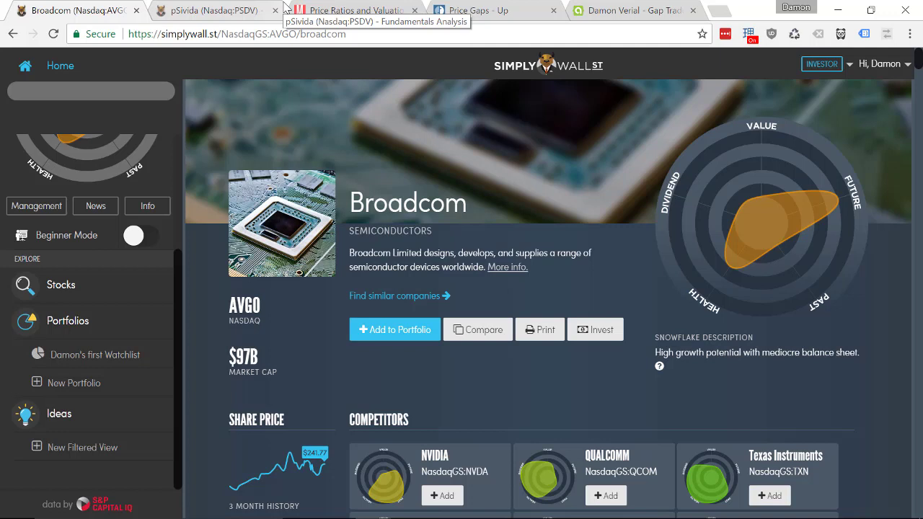
click(199, 37)
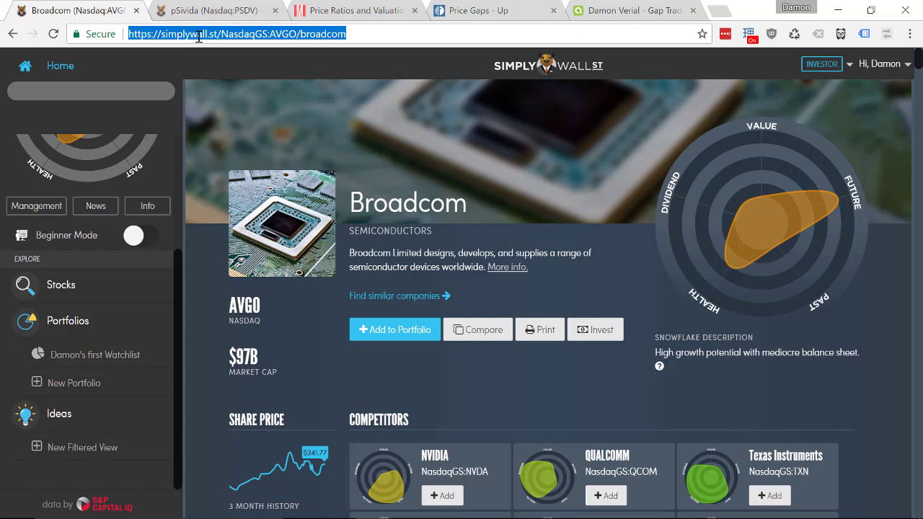
- Revisit the trader's personal website, then skim the Broadcom report from its overview and competitors down to the Value section
click(586, 7)
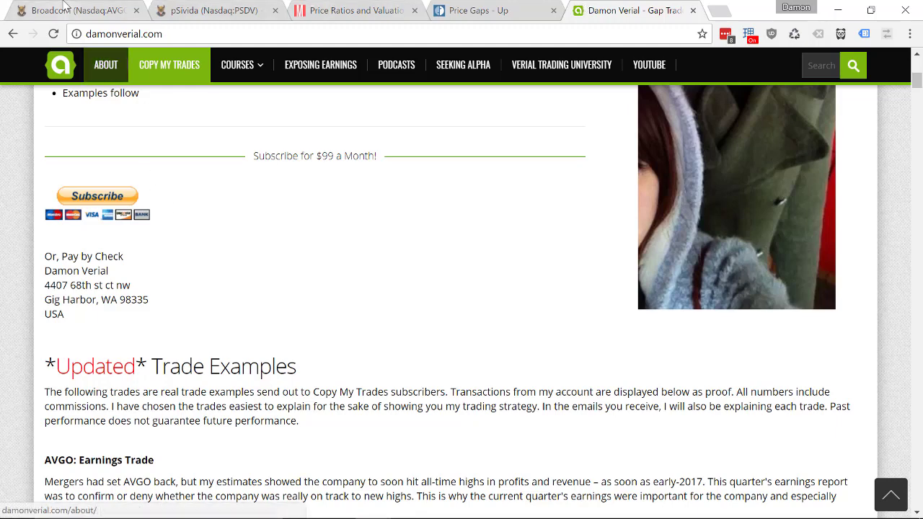
click(66, 7)
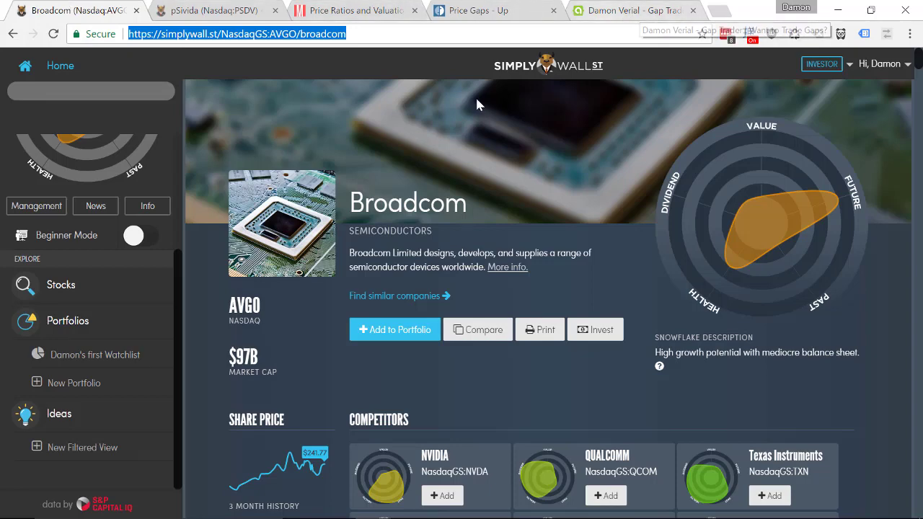
scroll(73, 328, up, 3)
scroll(72, 328, down, 3)
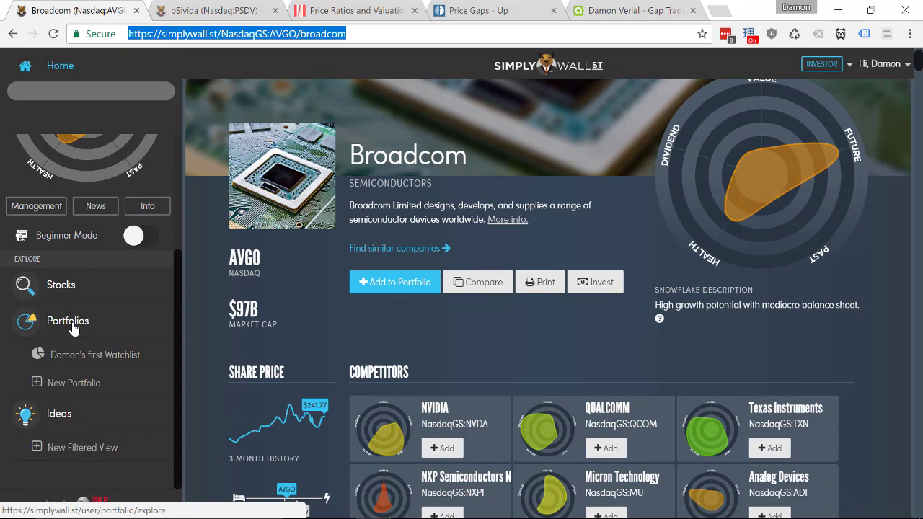
scroll(72, 328, down, 4)
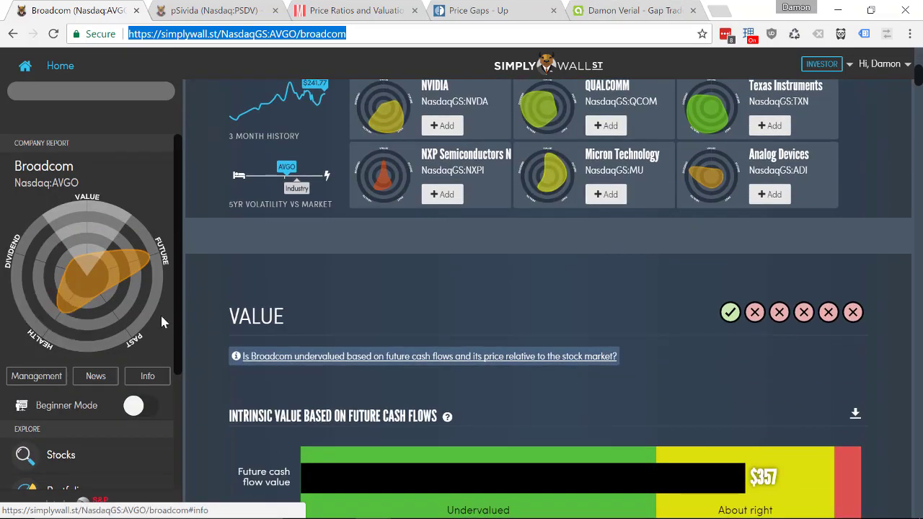
- Open the trader's first watchlist from the Simply Wall St home page and review its holdings and diversification across industries
click(63, 66)
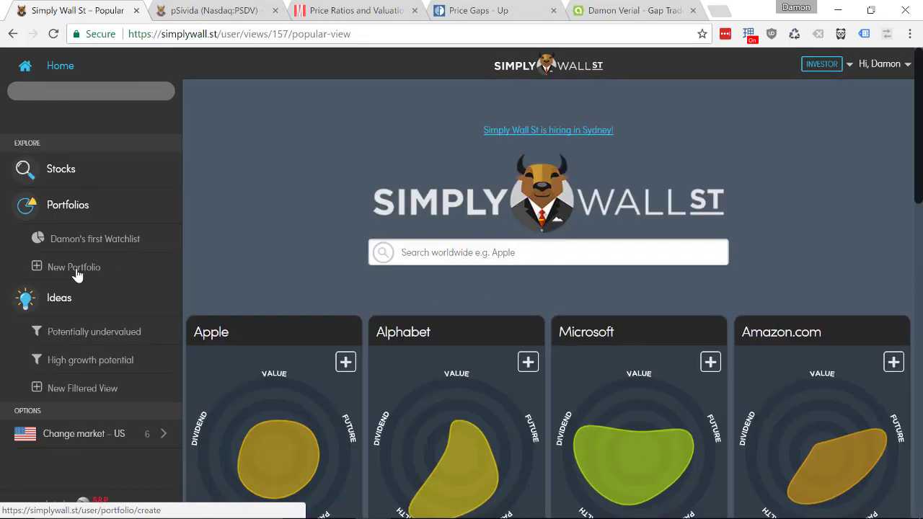
click(140, 241)
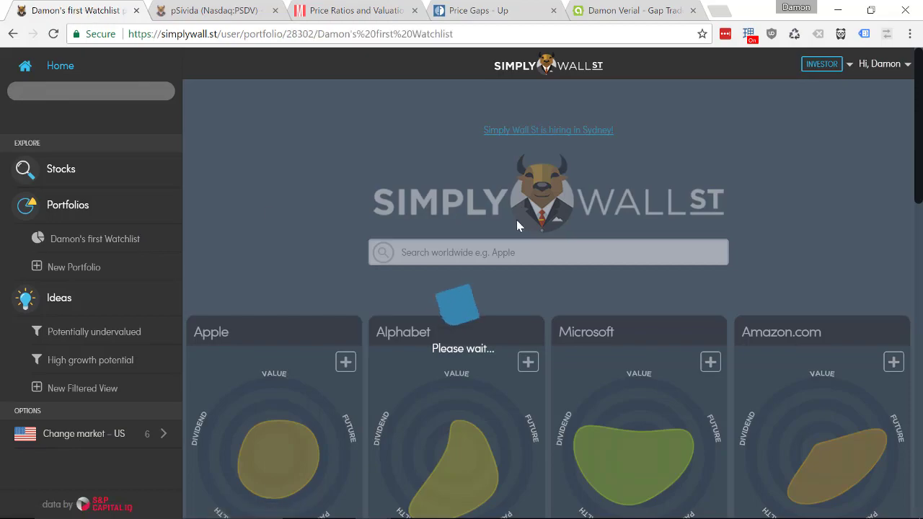
scroll(517, 221, down, 15)
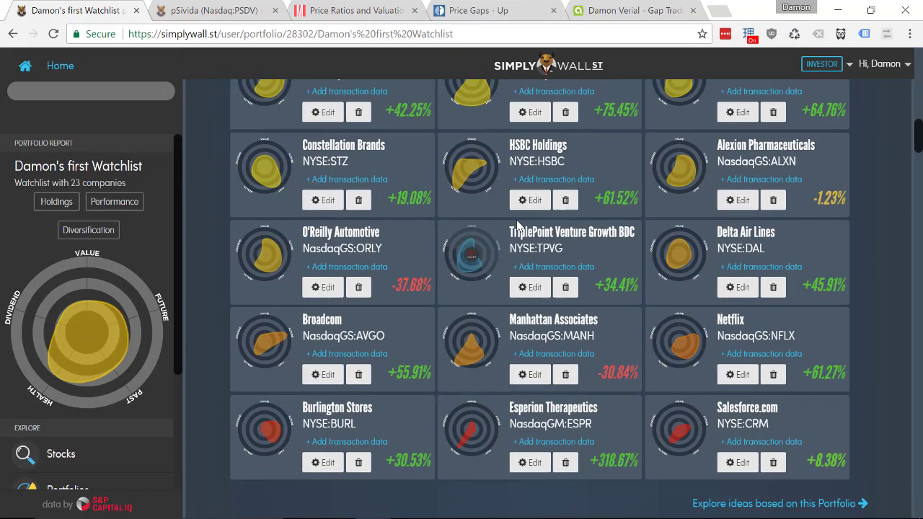
scroll(517, 217, down, 20)
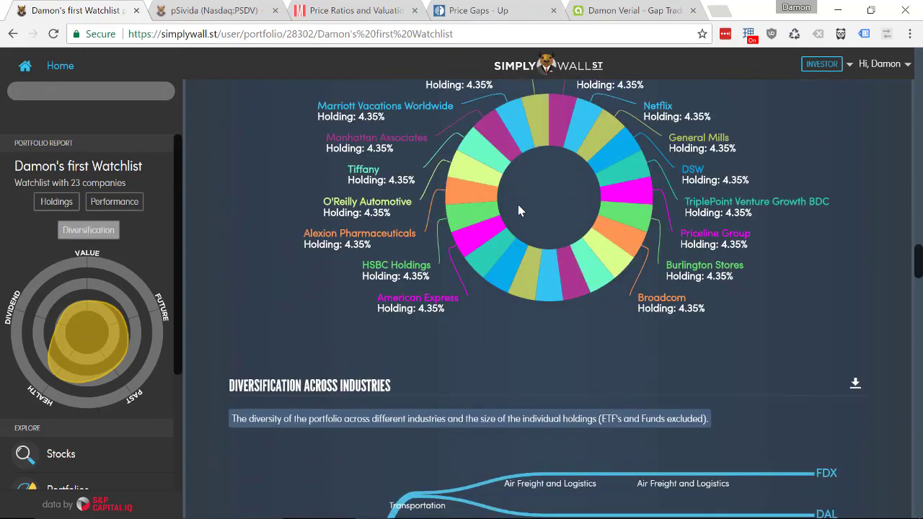
scroll(519, 209, down, 5)
scroll(519, 209, up, 3)
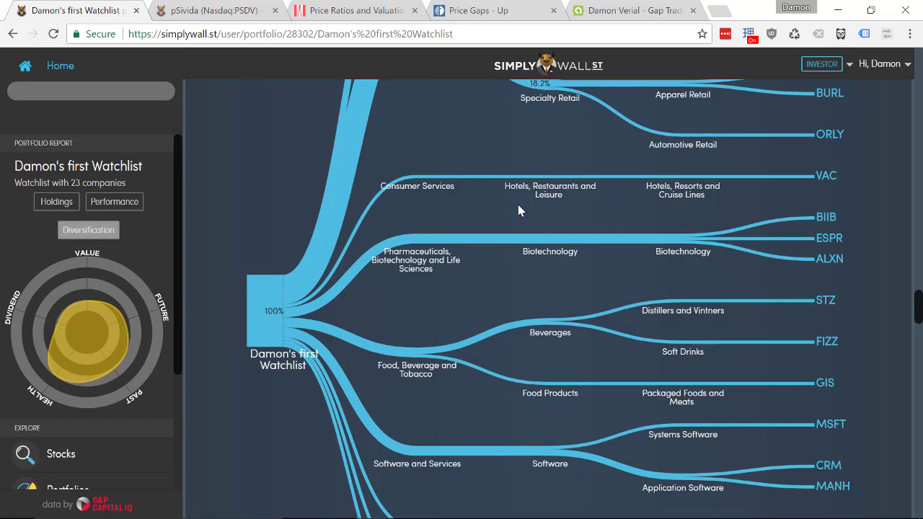
scroll(519, 209, down, 4)
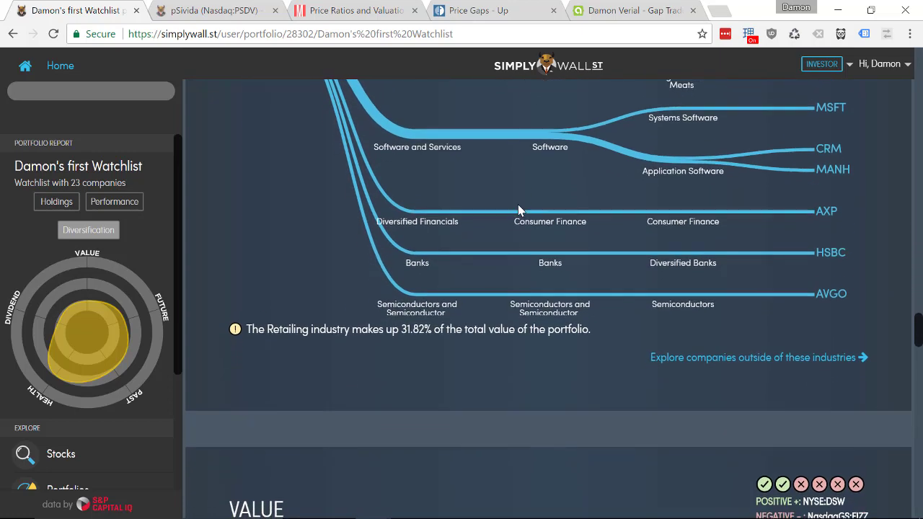